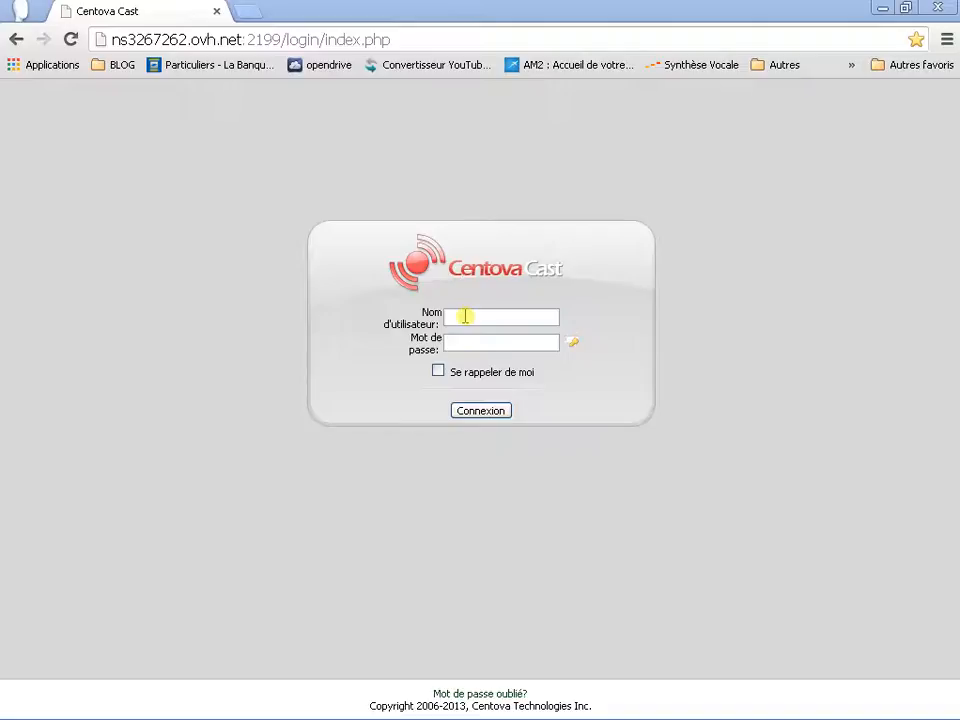
# Log in to the control panel with the station's saved username and the account password
pyautogui.click(465, 316)
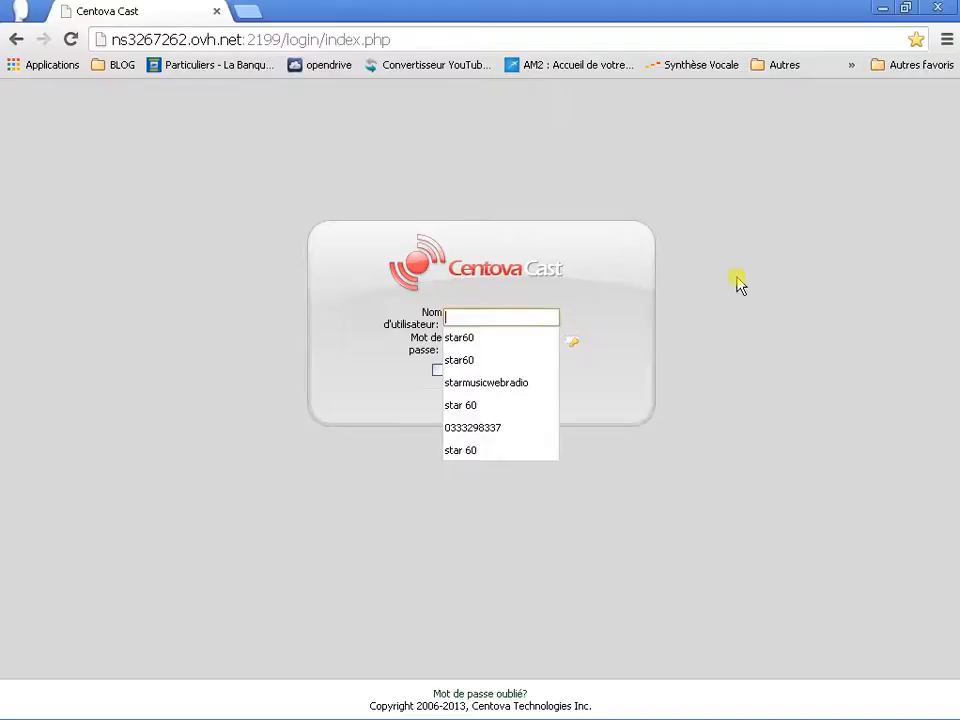
pyautogui.click(512, 384)
pyautogui.click(467, 347)
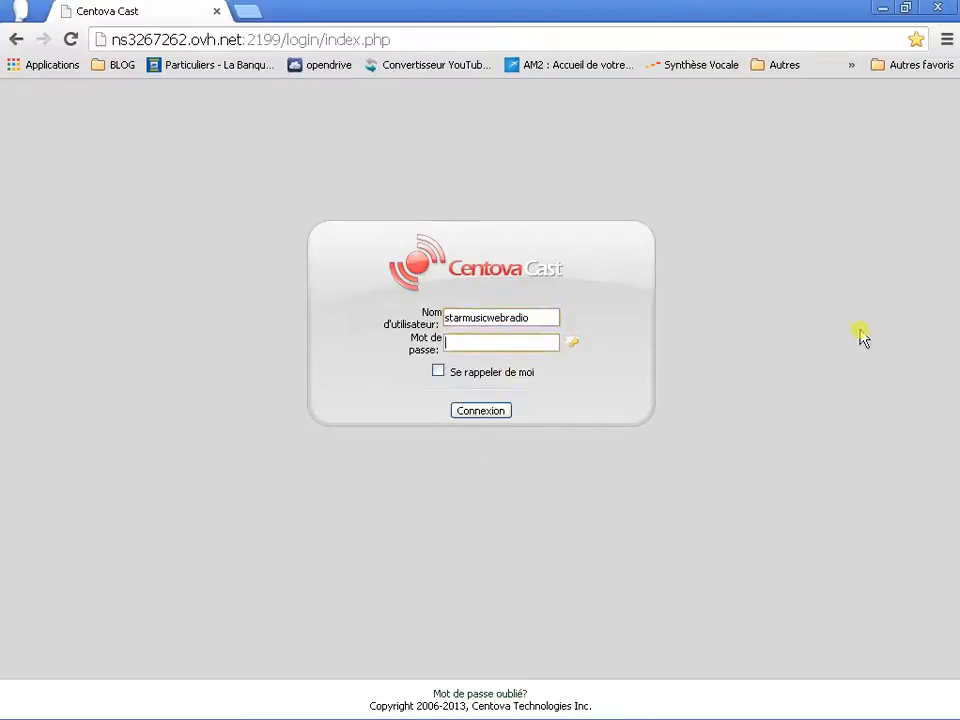
pyautogui.write('••••••••••••••')
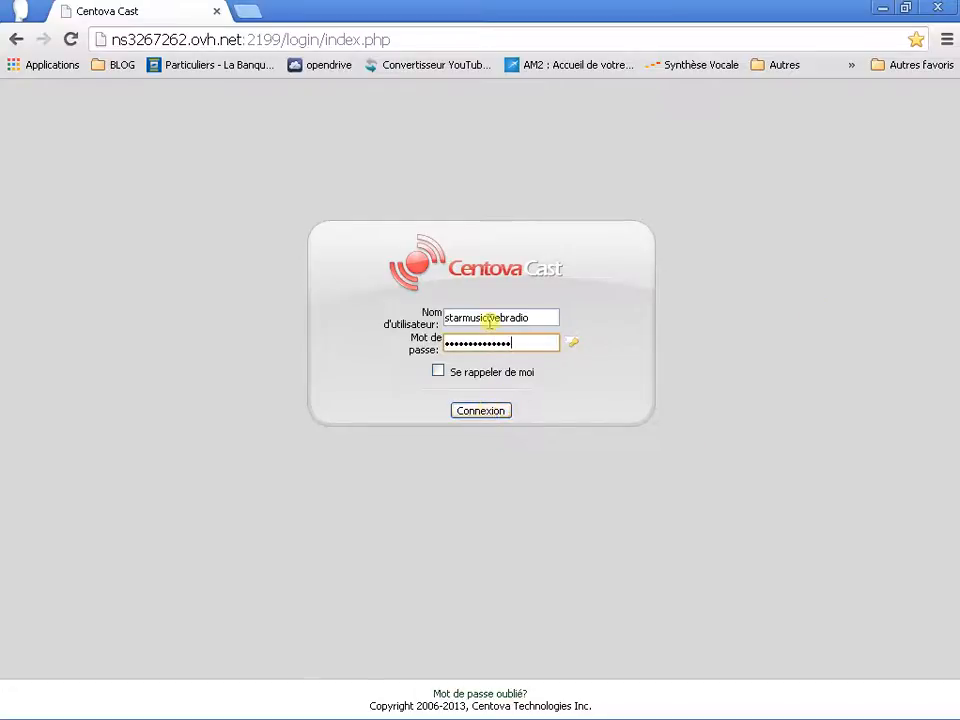
pyautogui.click(476, 418)
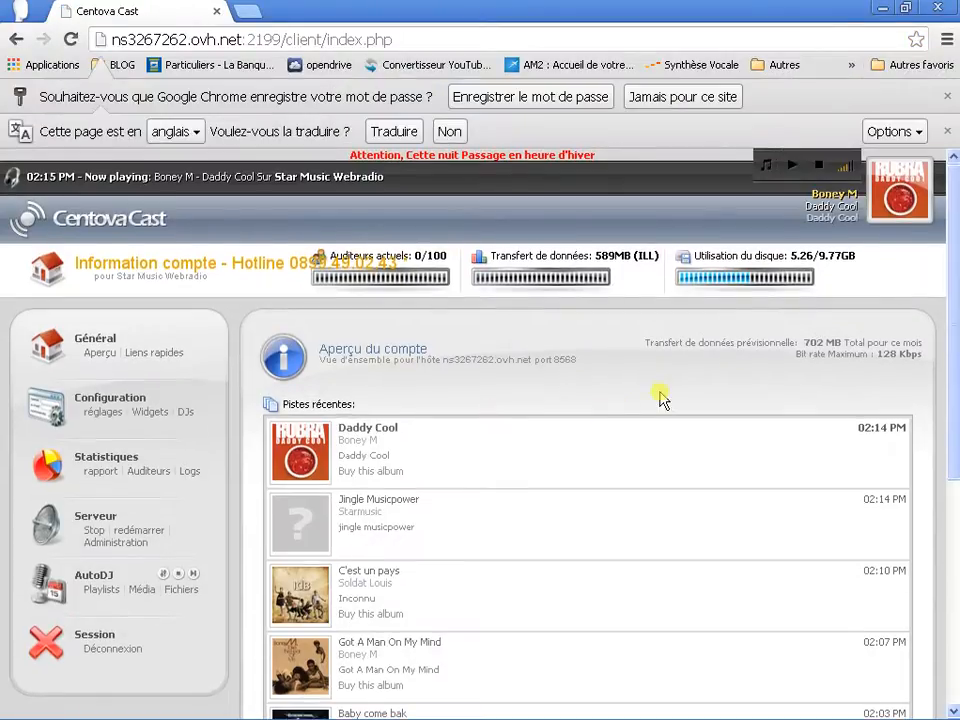
# Translate the page from English into French and highlight the account information hotline heading
pyautogui.click(394, 131)
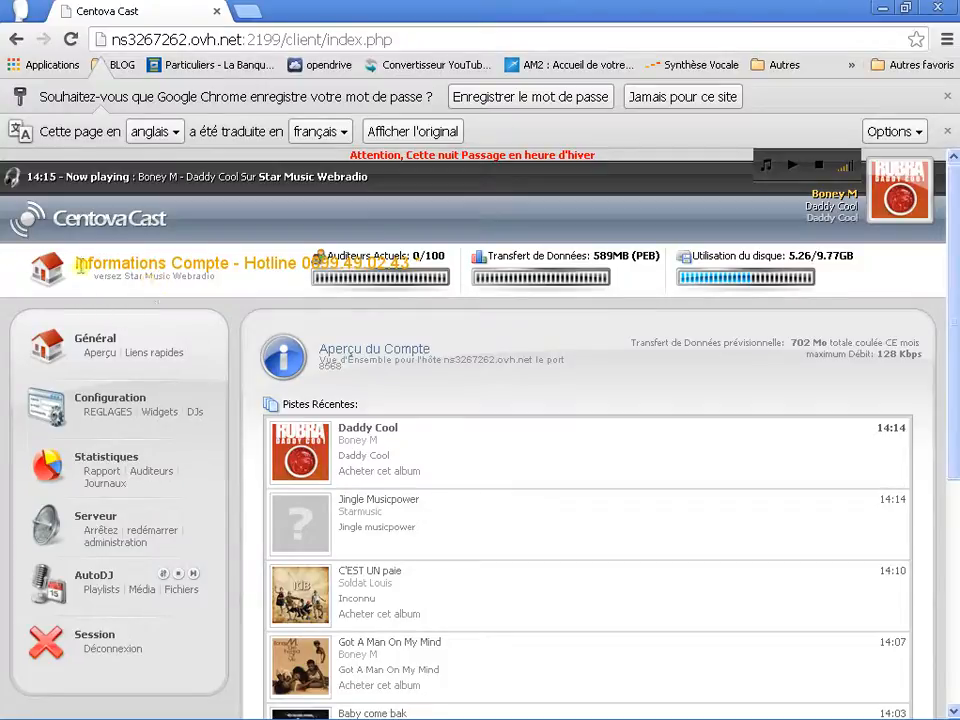
pyautogui.moveTo(78, 263); pyautogui.dragTo(410, 263)
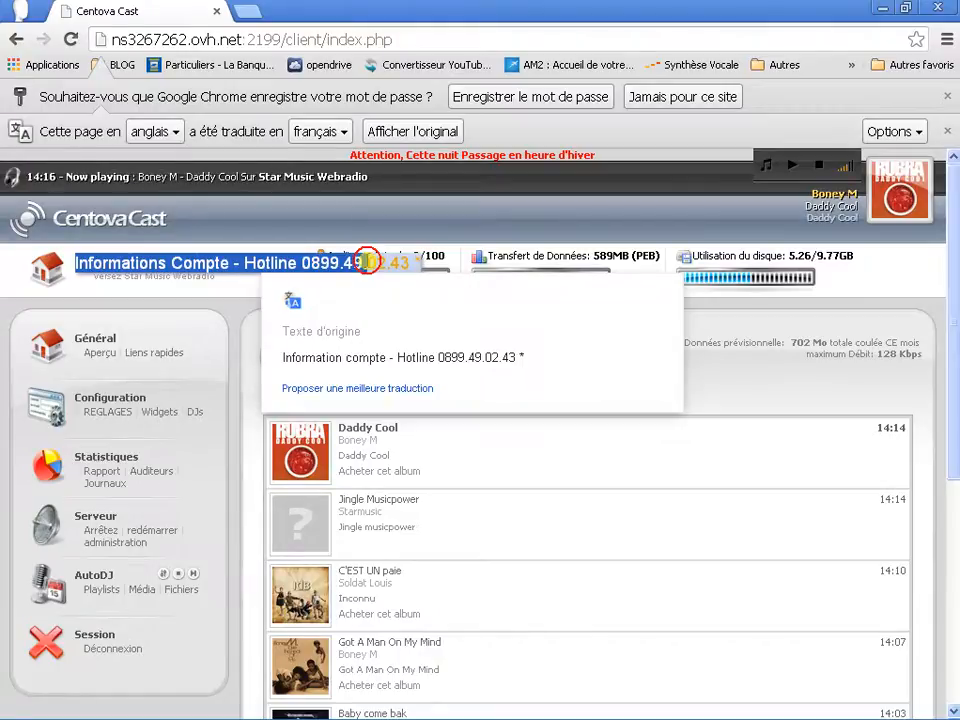
pyautogui.click(227, 306)
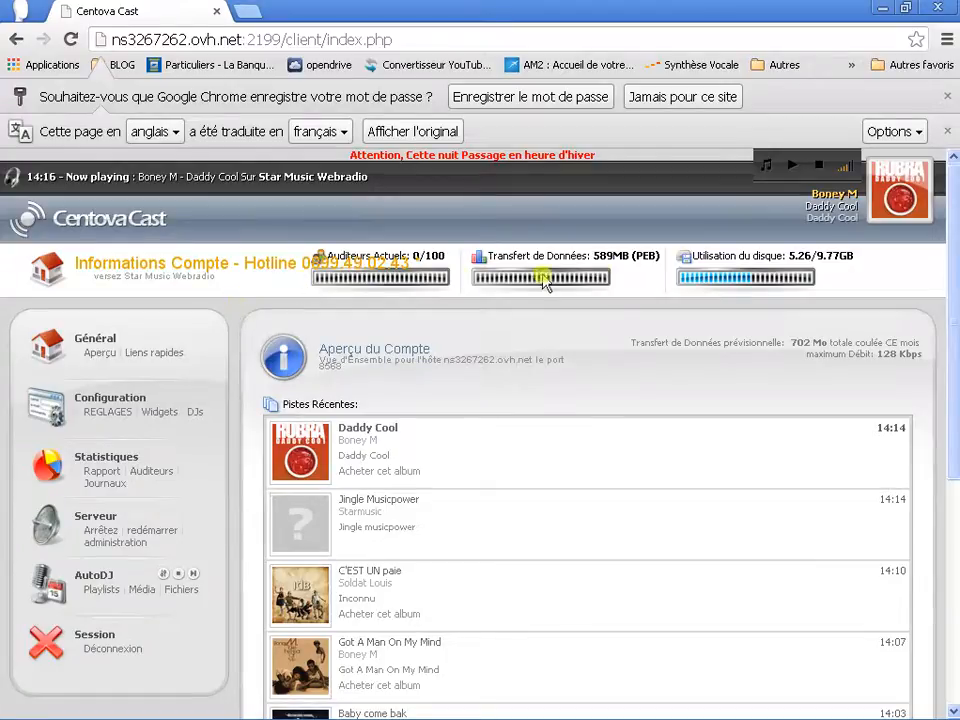
# Examine the header gauges for current listeners, data transfer and disk usage, and skim the recent tracks on the landing page
pyautogui.moveTo(361, 283)
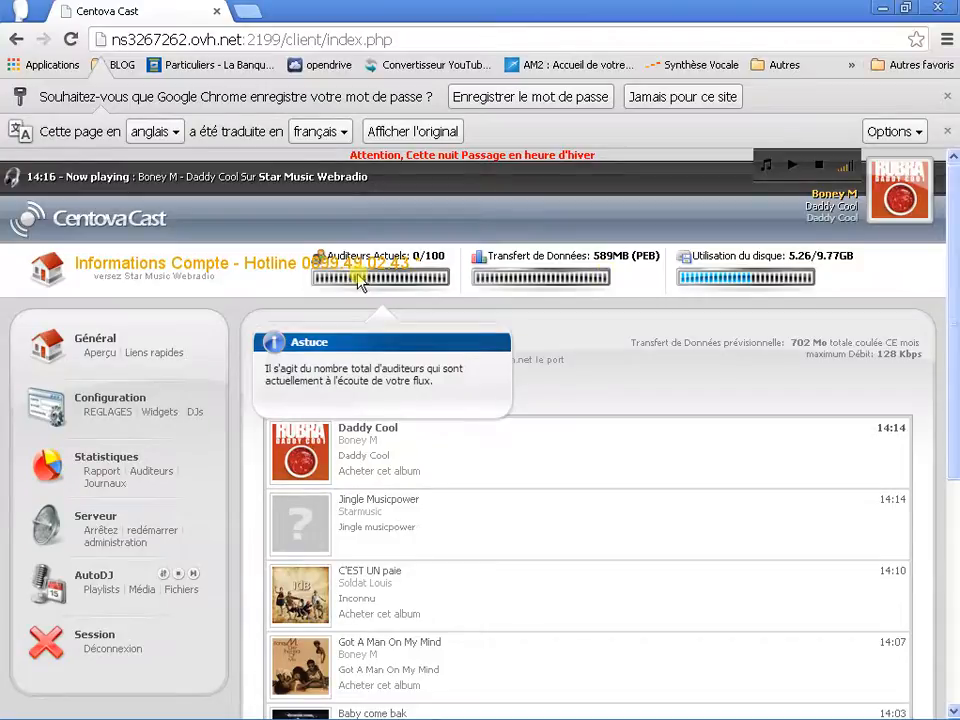
pyautogui.moveTo(508, 284)
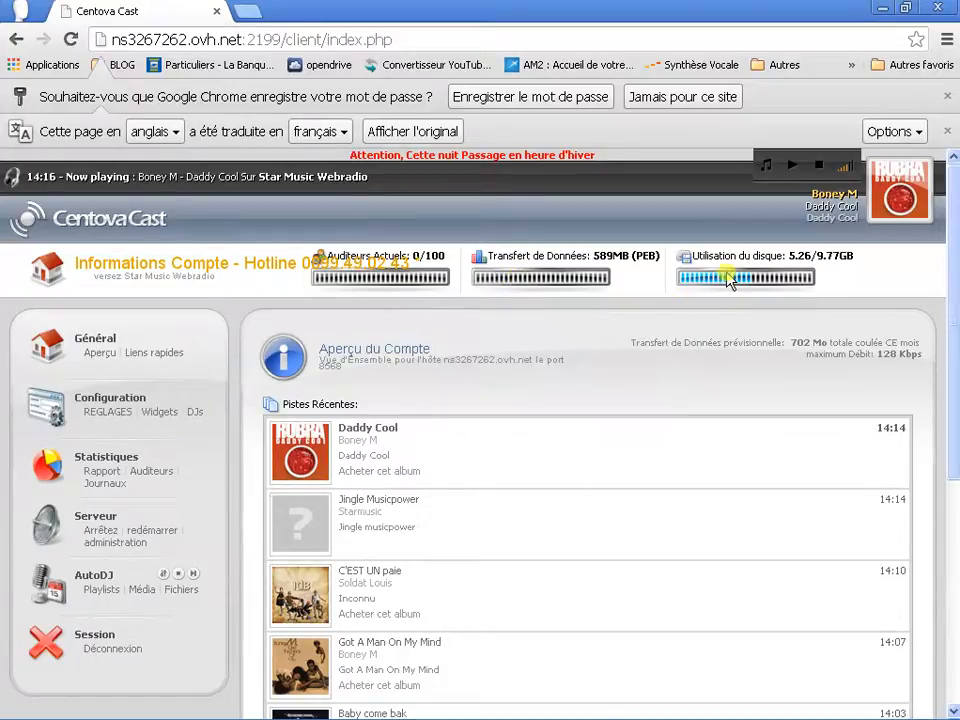
pyautogui.moveTo(725, 285)
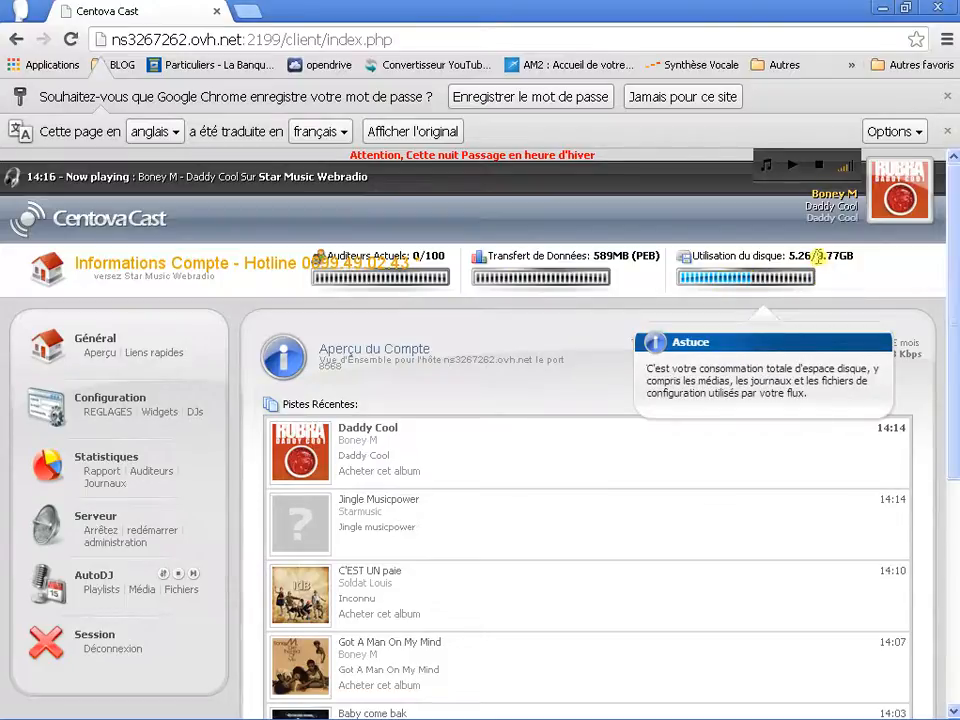
pyautogui.moveTo(819, 256)
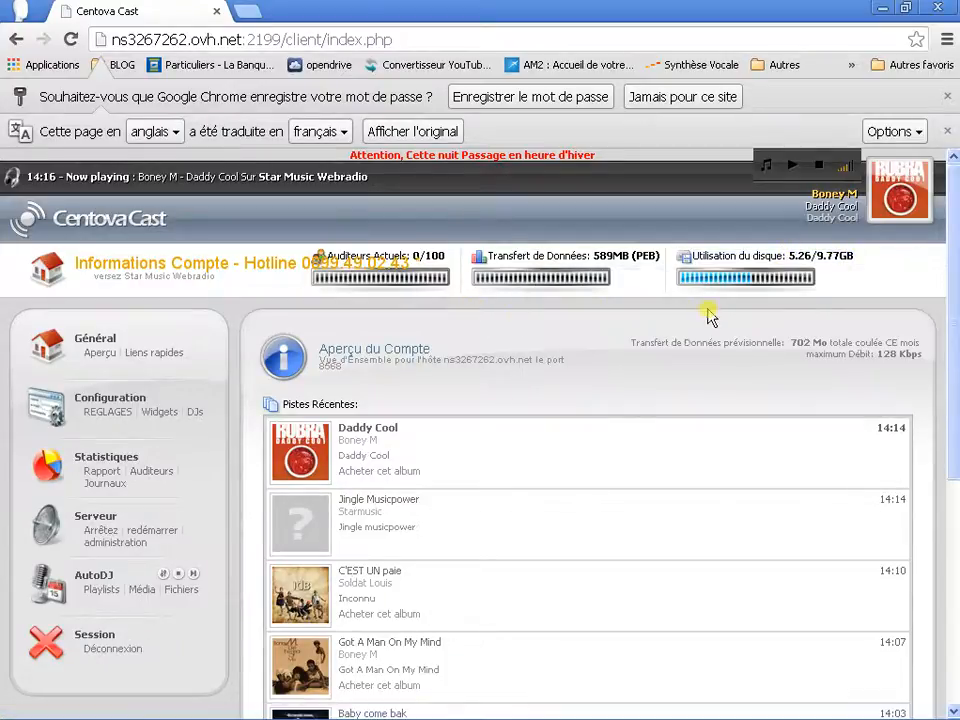
pyautogui.moveTo(770, 288)
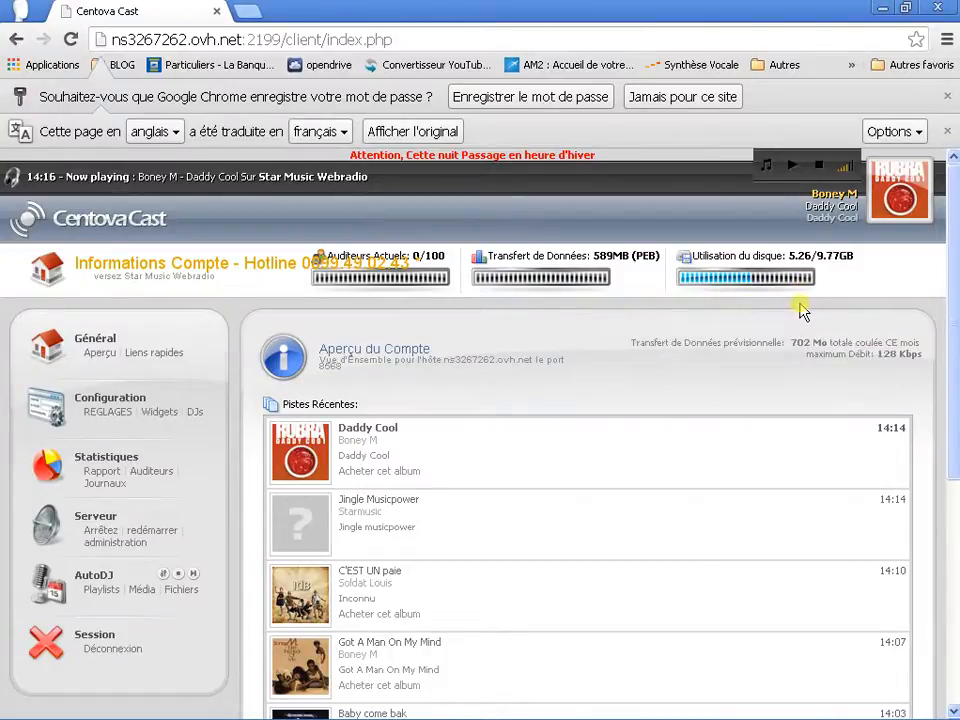
pyautogui.moveTo(810, 287)
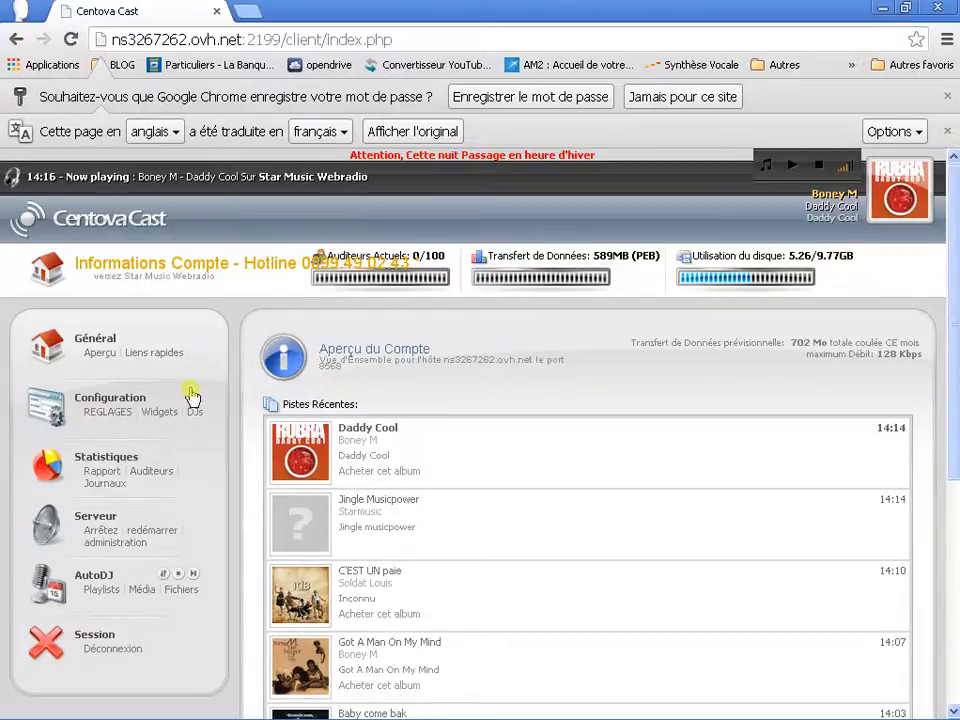
pyautogui.scroll(-4, 326, 392)
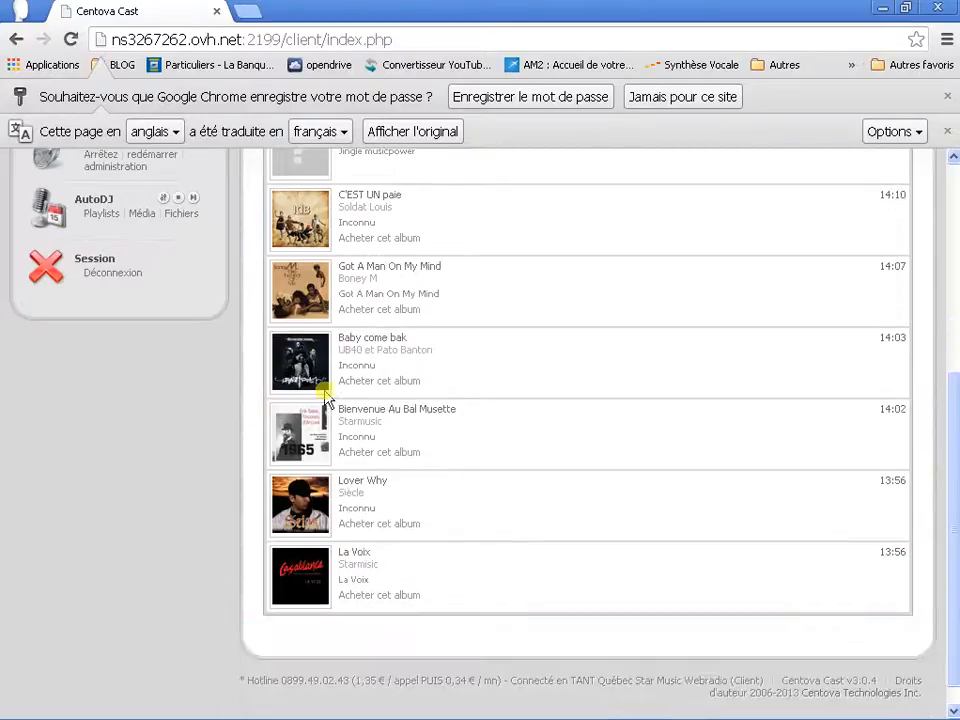
pyautogui.scroll(3, 326, 395)
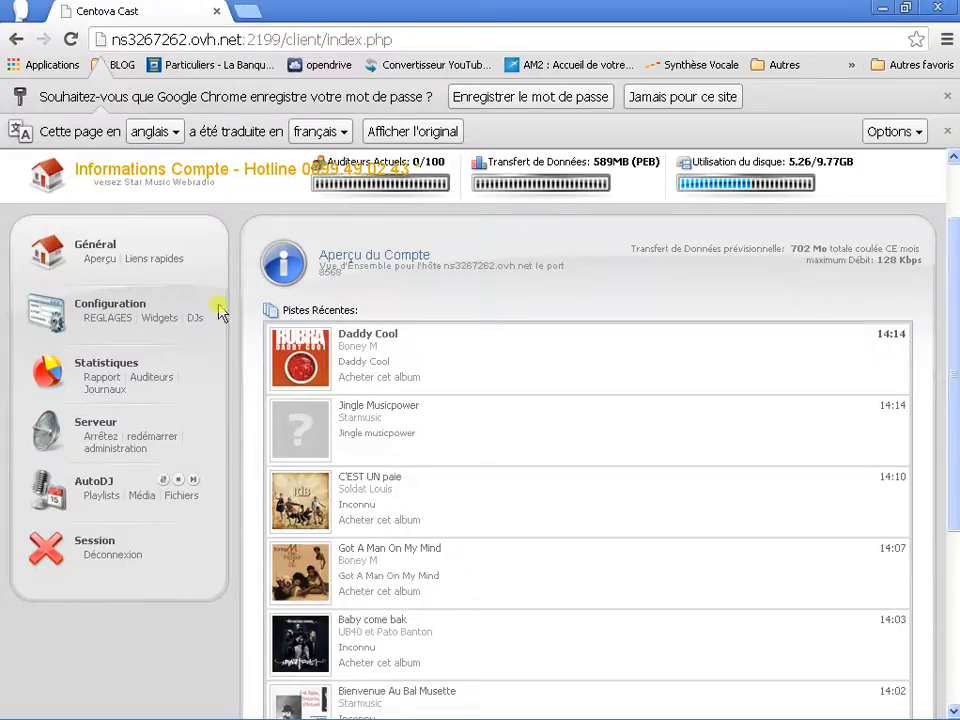
pyautogui.scroll(1, 233, 399)
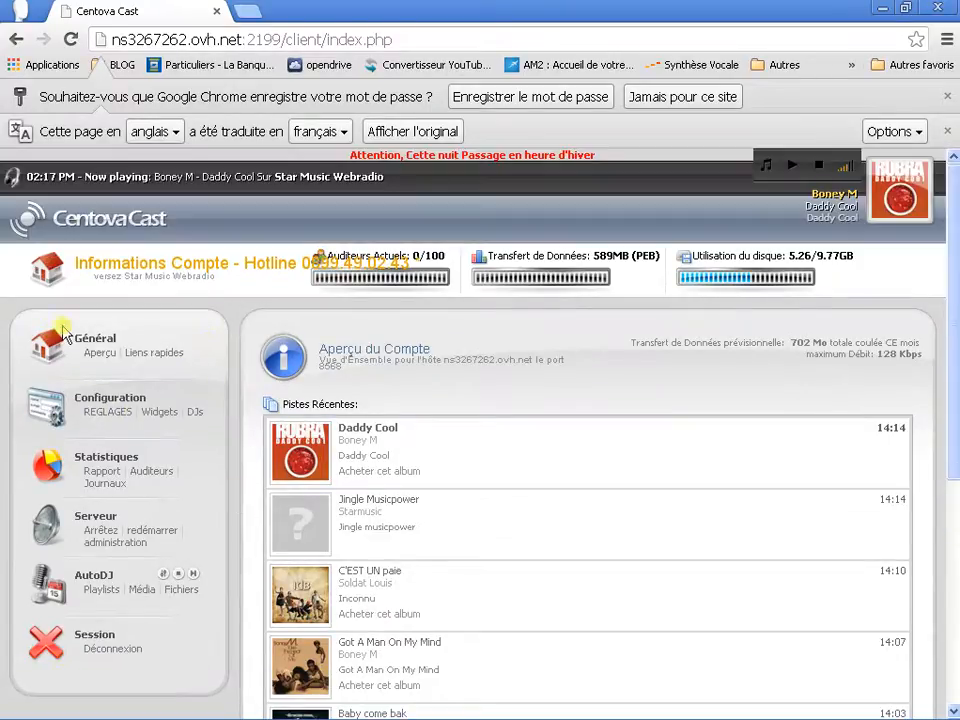
pyautogui.scroll(-1, 68, 368)
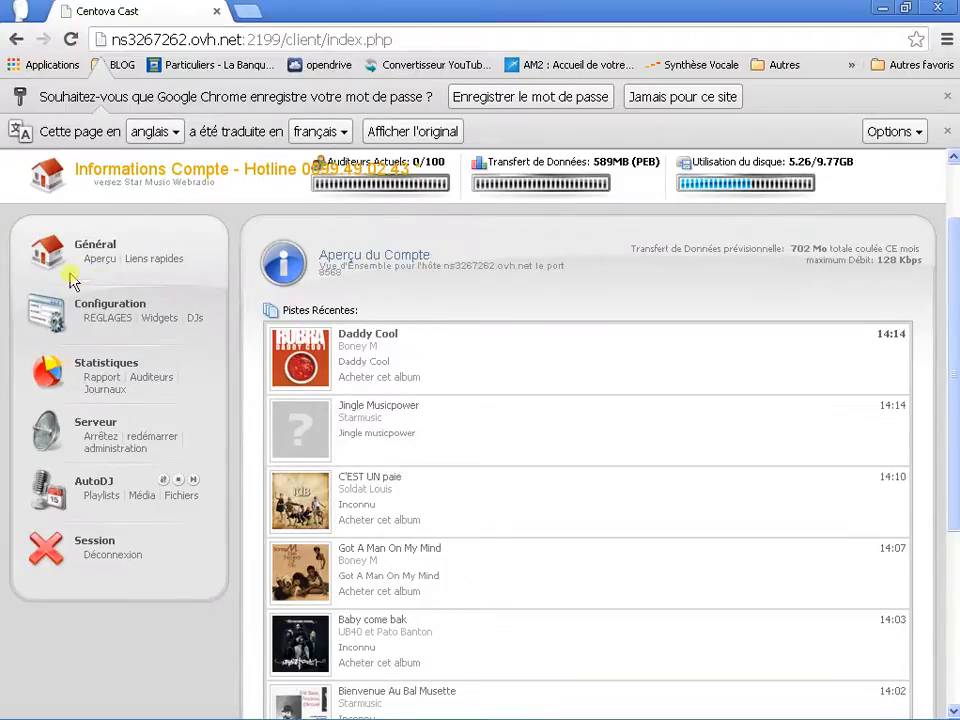
# Open the account overview (Aperçu) of the Général section and review its list of recent tracks
pyautogui.click(96, 250)
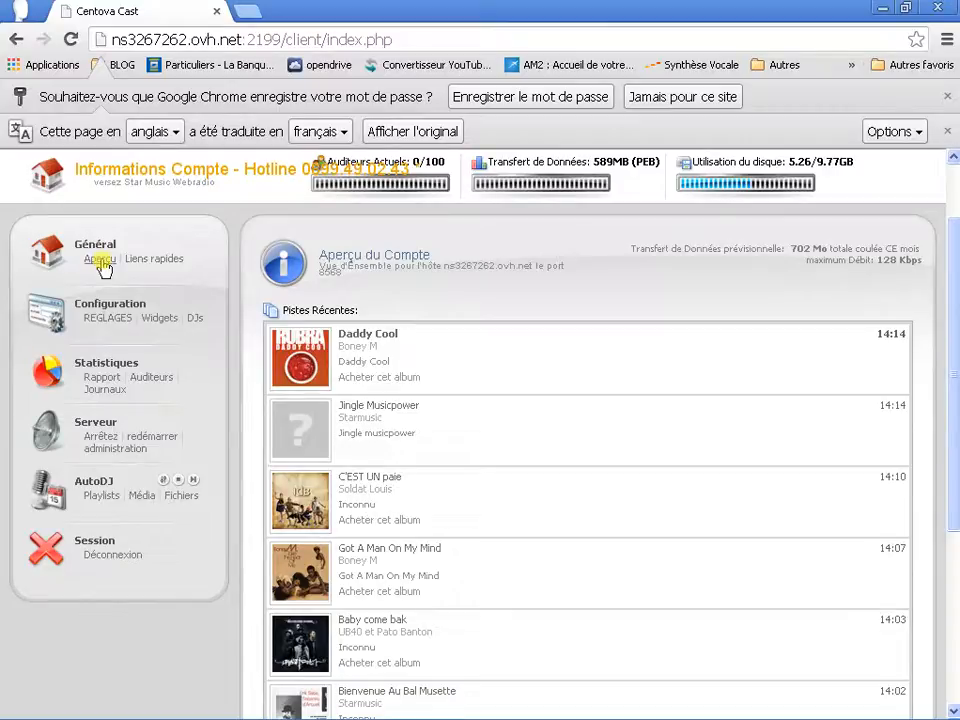
pyautogui.moveTo(103, 268)
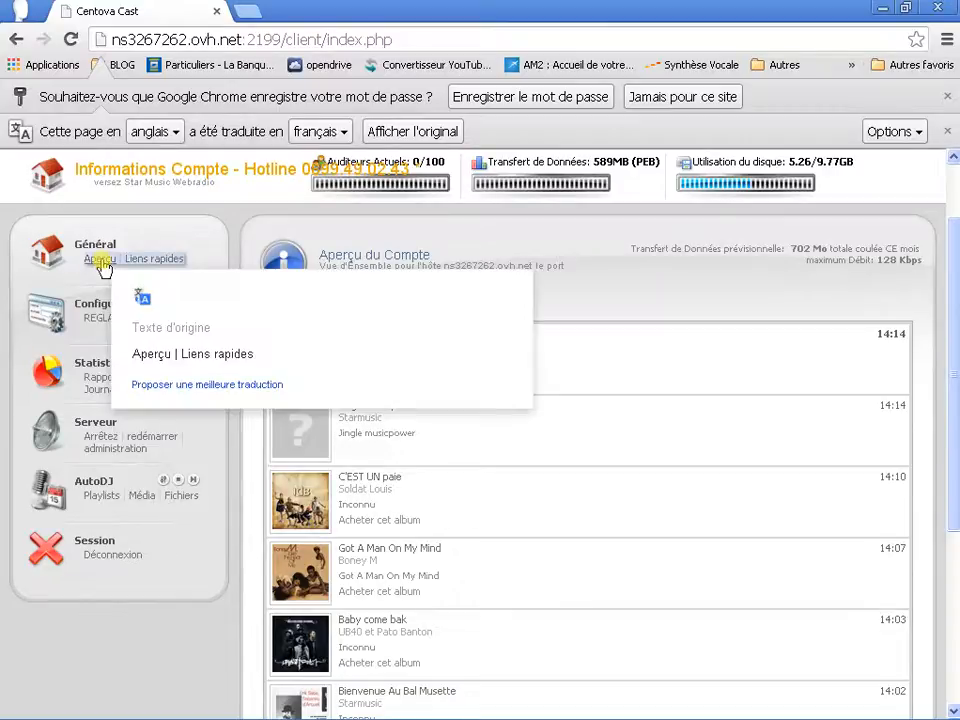
pyautogui.click(96, 258)
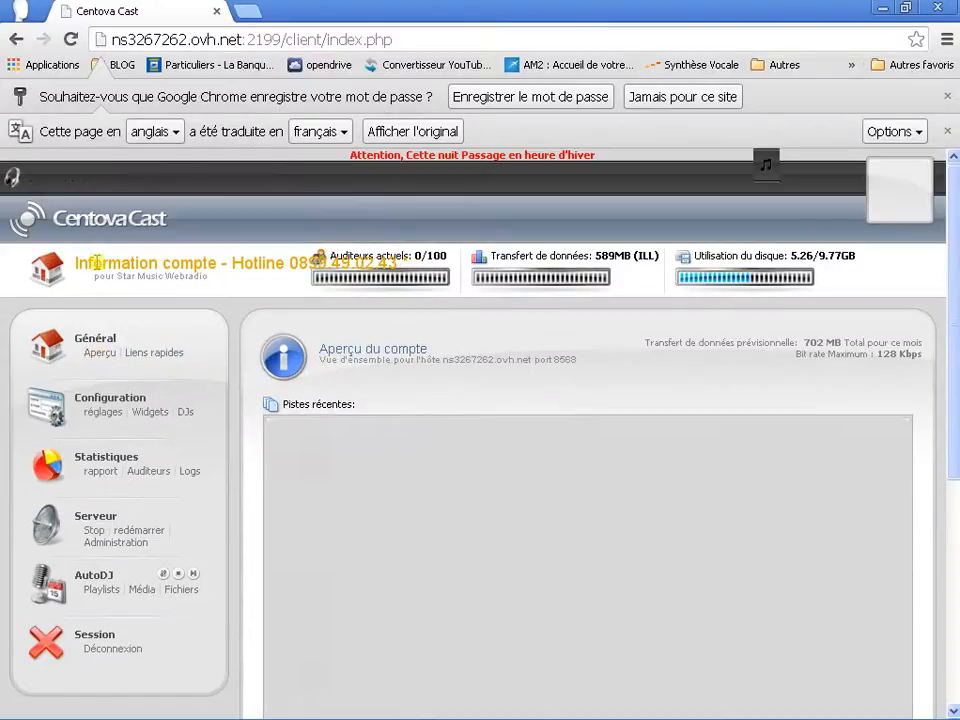
pyautogui.scroll(-2, 602, 580)
pyautogui.scroll(5, 590, 537)
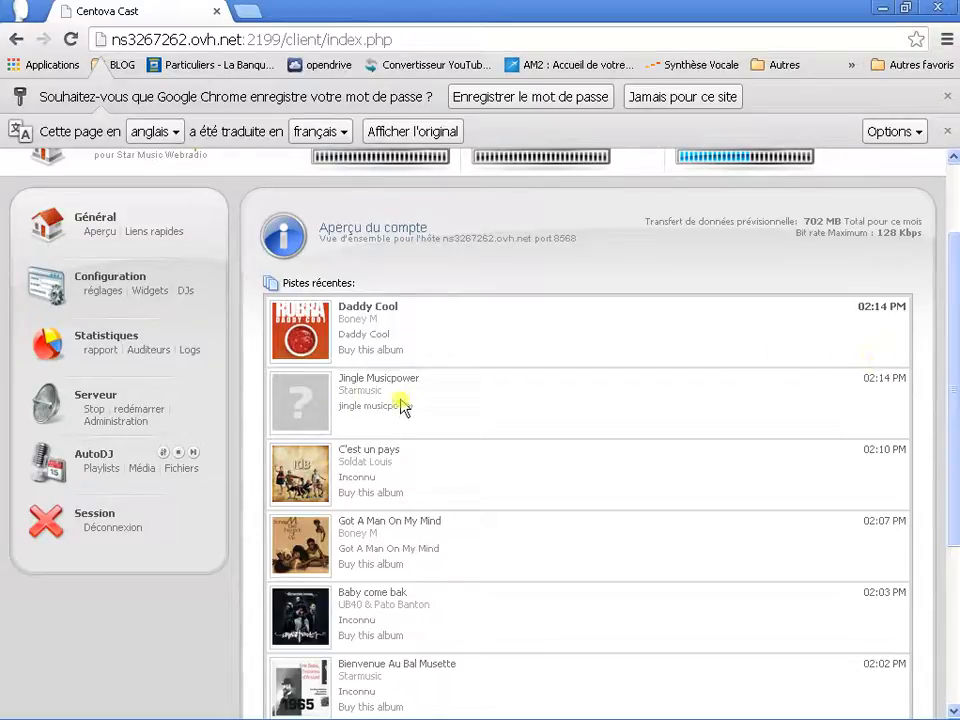
pyautogui.scroll(-3, 465, 448)
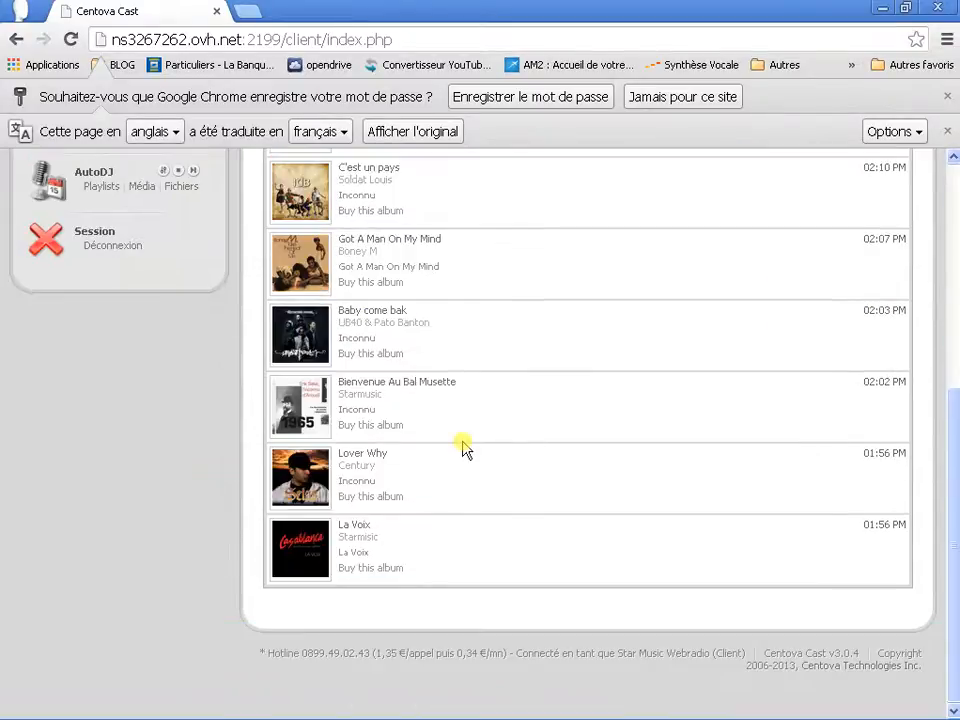
pyautogui.scroll(4, 465, 448)
pyautogui.scroll(-4, 465, 448)
pyautogui.scroll(4, 465, 448)
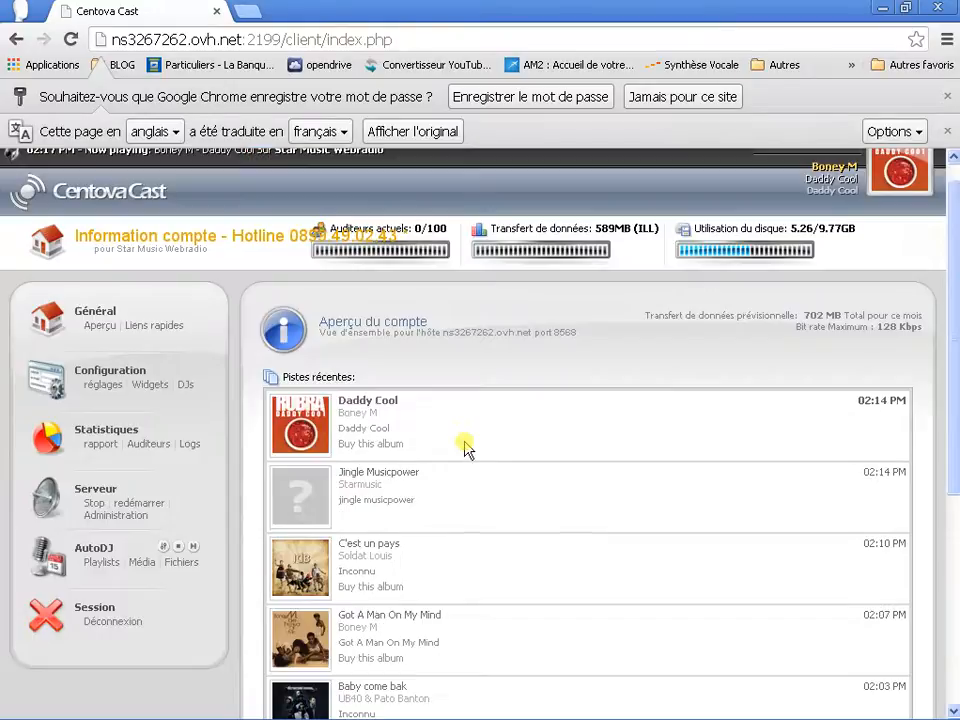
pyautogui.scroll(-3, 465, 448)
pyautogui.scroll(4, 465, 448)
pyautogui.scroll(-1, 465, 448)
pyautogui.scroll(-3, 465, 448)
pyautogui.scroll(3, 465, 448)
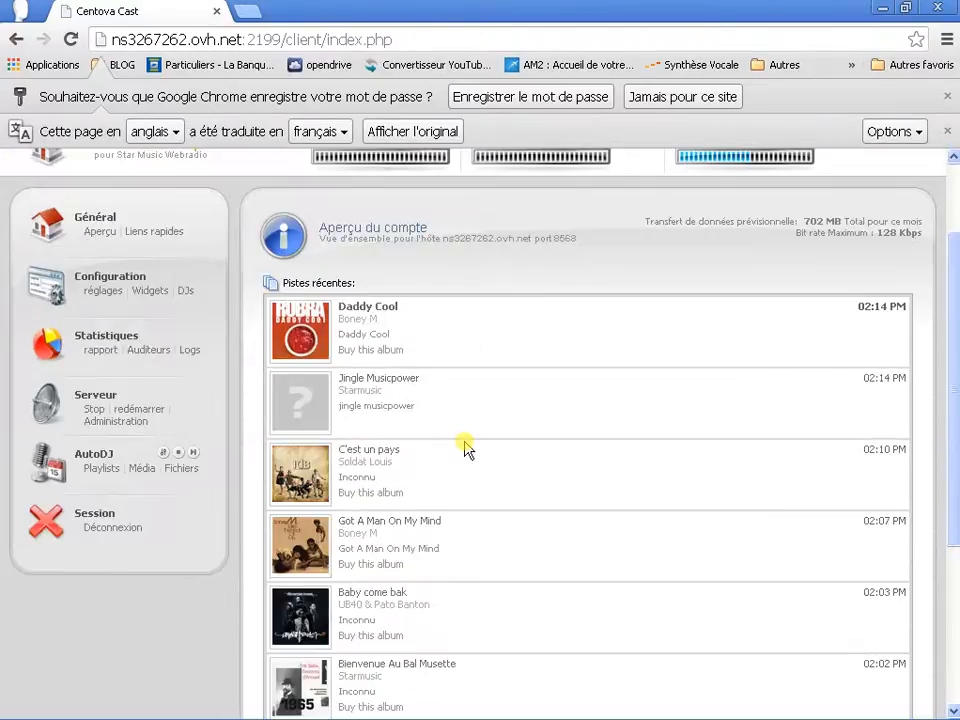
pyautogui.scroll(1, 470, 446)
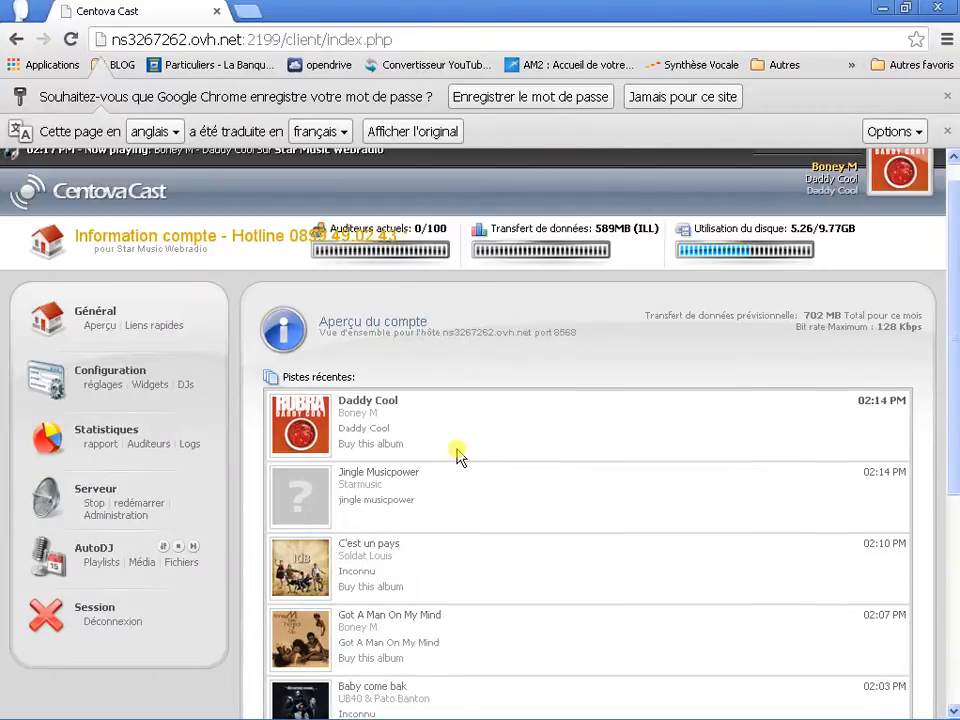
pyautogui.scroll(-1, 459, 455)
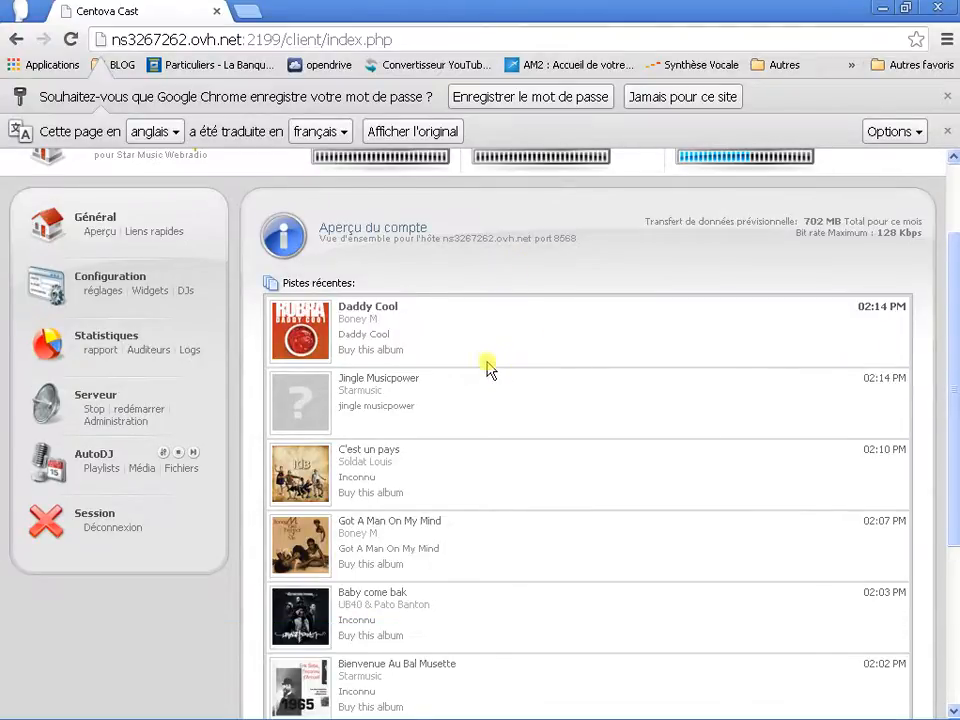
pyautogui.scroll(2, 668, 314)
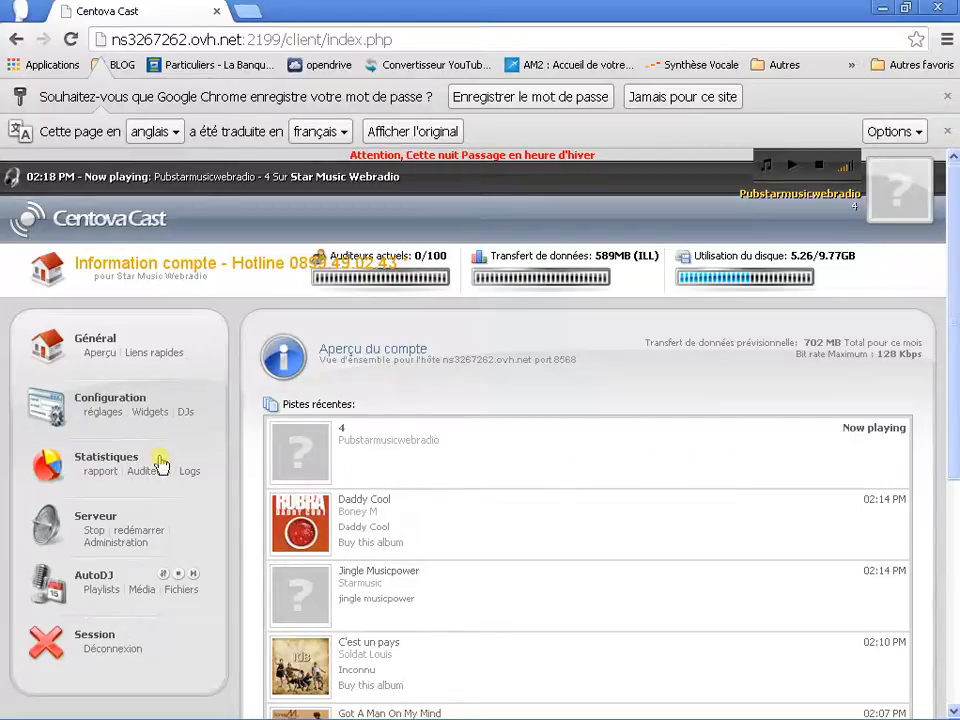
# Open the quick links (Liens rapides) page and review the tune-in links and live source connection details
pyautogui.click(156, 354)
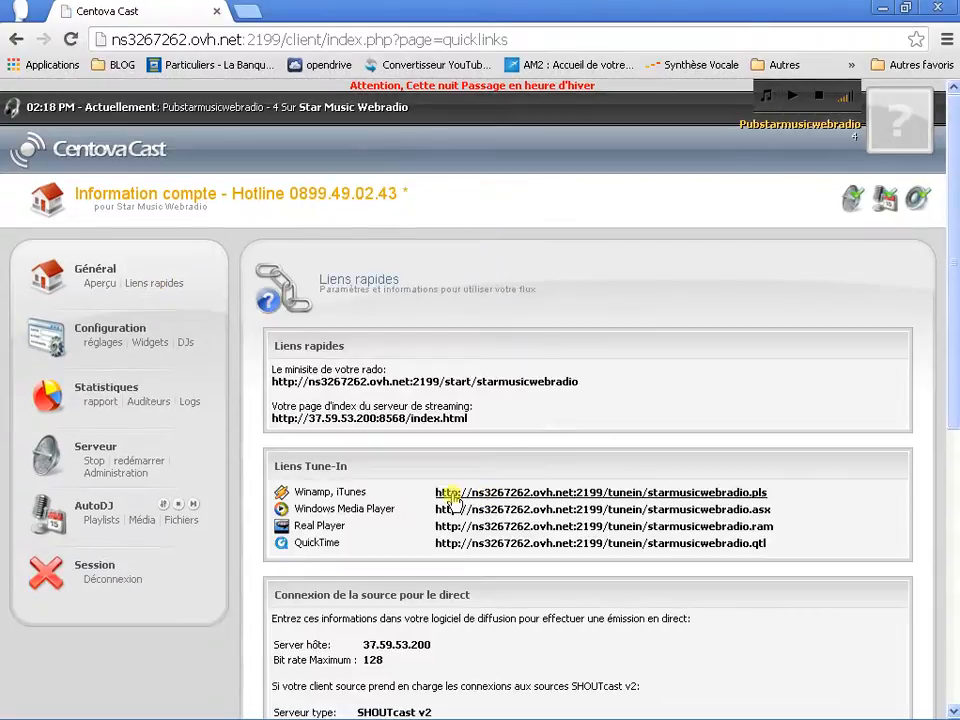
pyautogui.scroll(-1, 393, 465)
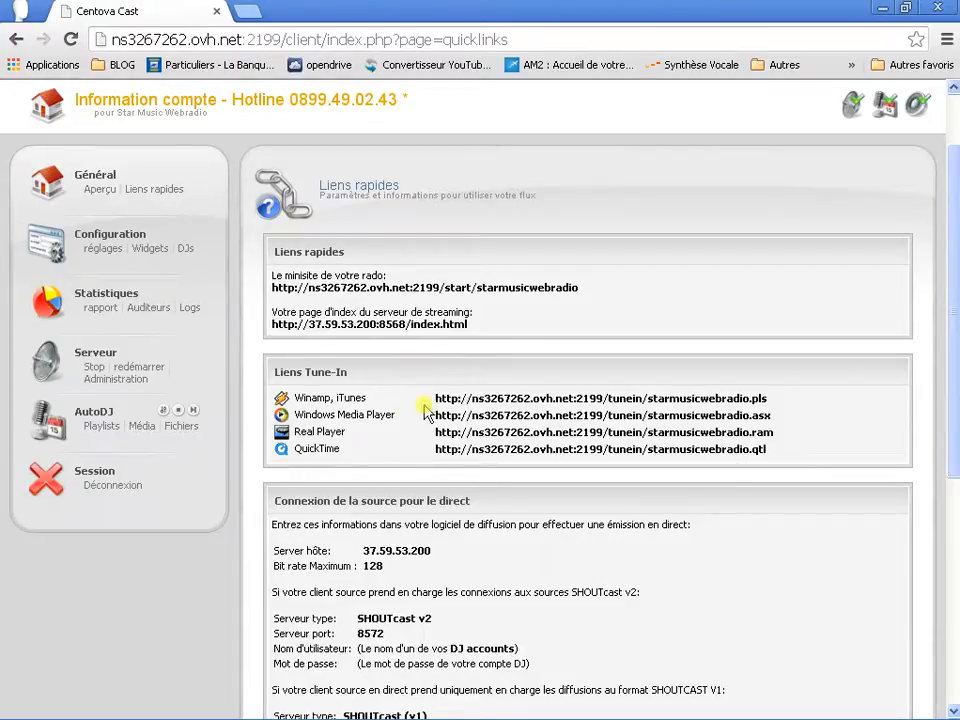
pyautogui.scroll(-5, 426, 405)
pyautogui.scroll(8, 426, 401)
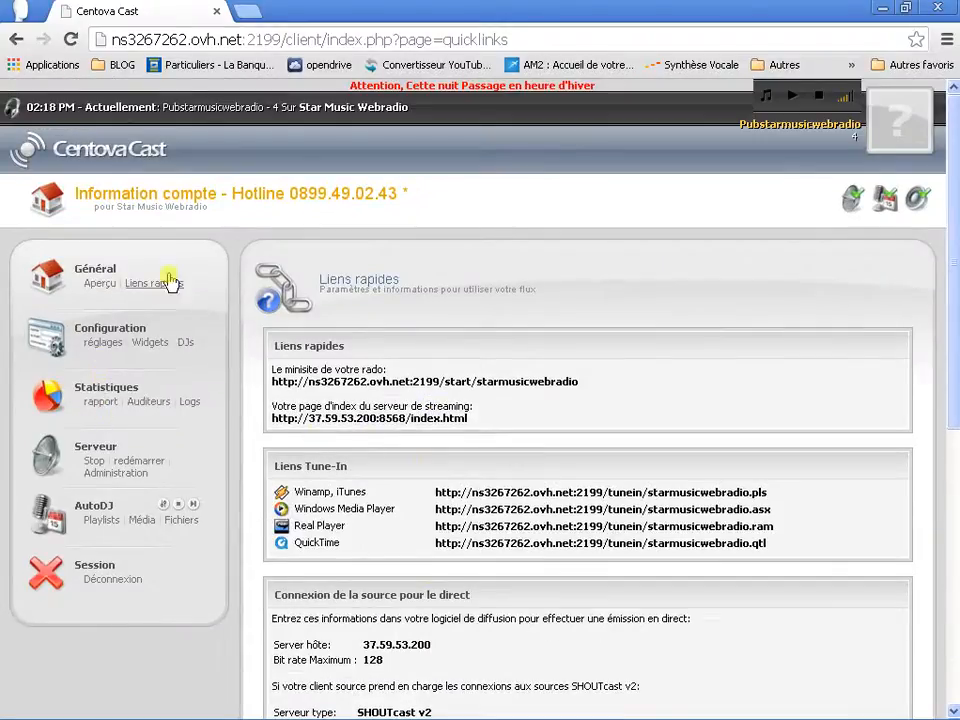
# Open the Configuration settings (réglages) and examine the Diffusion stream parameters
pyautogui.click(99, 344)
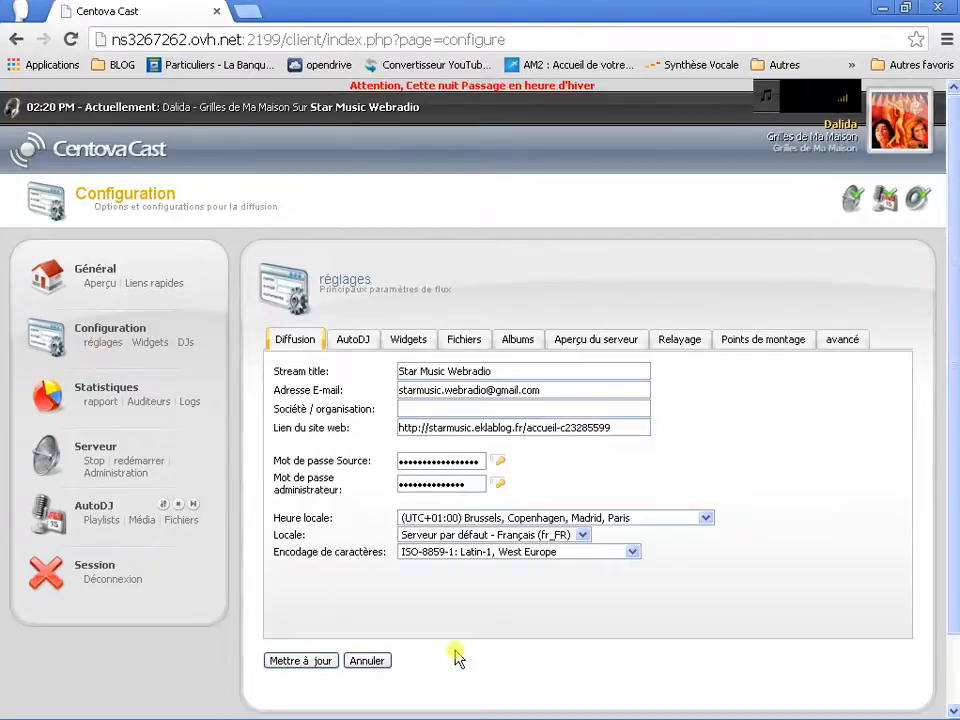
pyautogui.scroll(-1, 580, 622)
pyautogui.scroll(1, 640, 580)
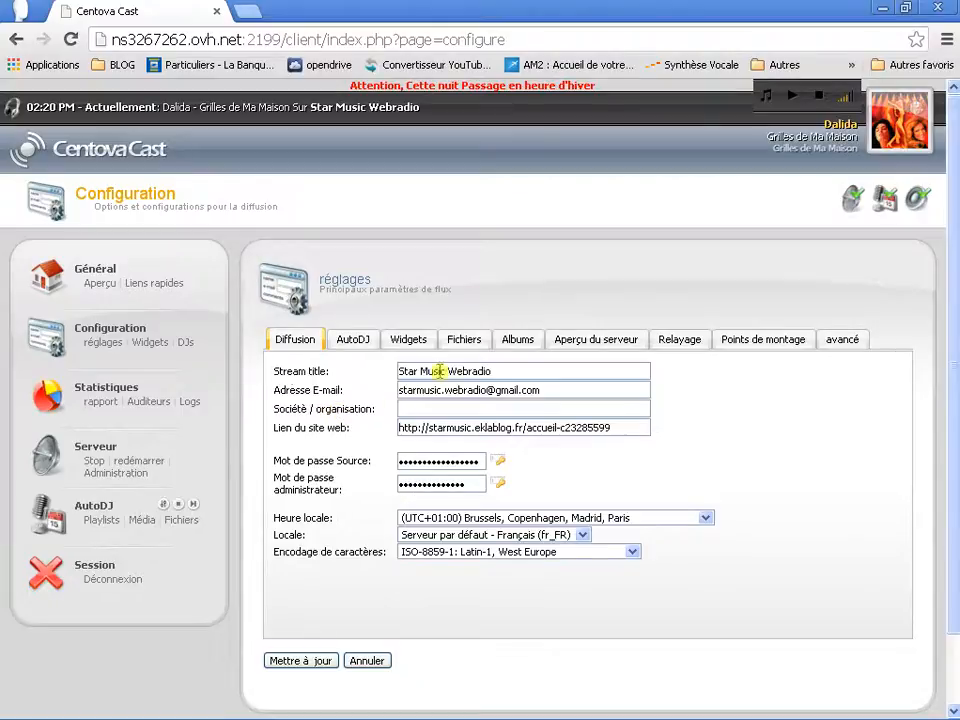
# Review the Widgets page of the Configuration section and open its DJ accounts management page
pyautogui.click(148, 345)
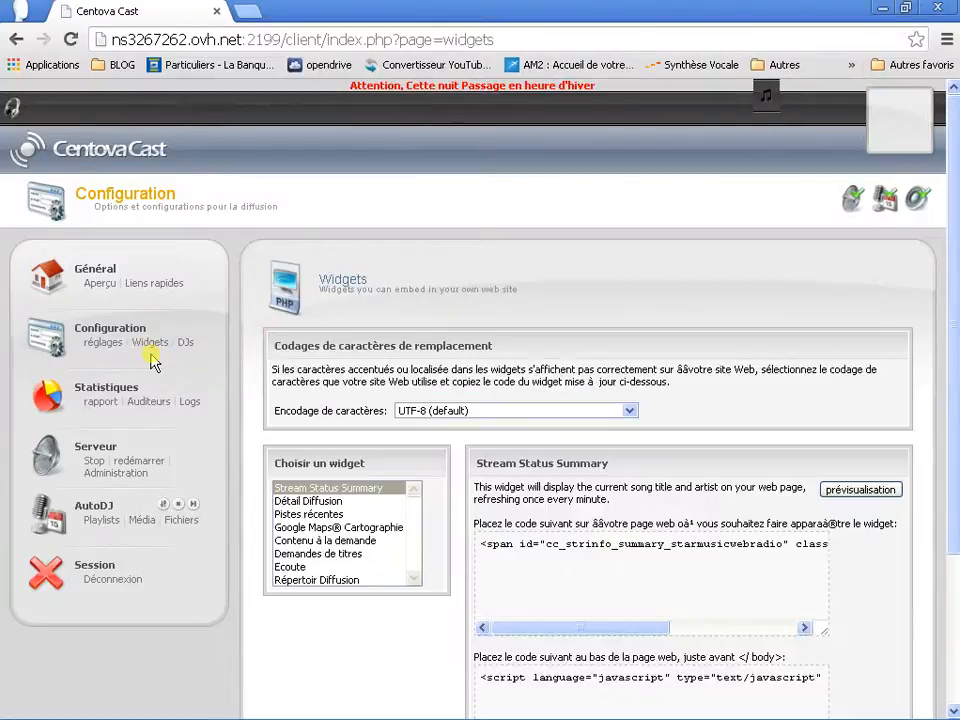
pyautogui.scroll(-3, 369, 525)
pyautogui.scroll(3, 369, 525)
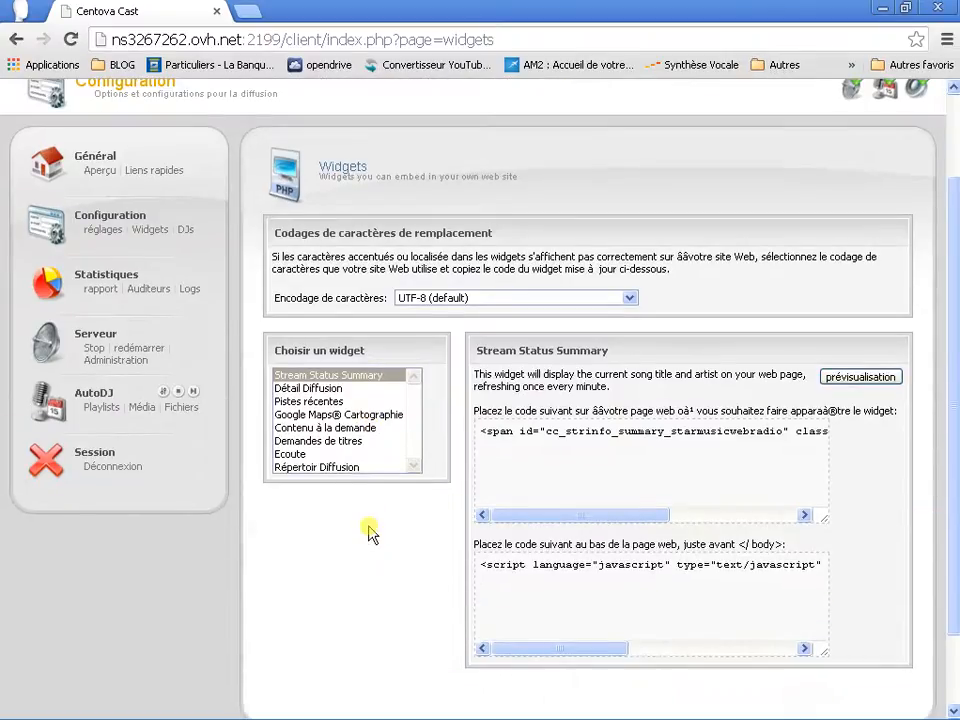
pyautogui.click(186, 345)
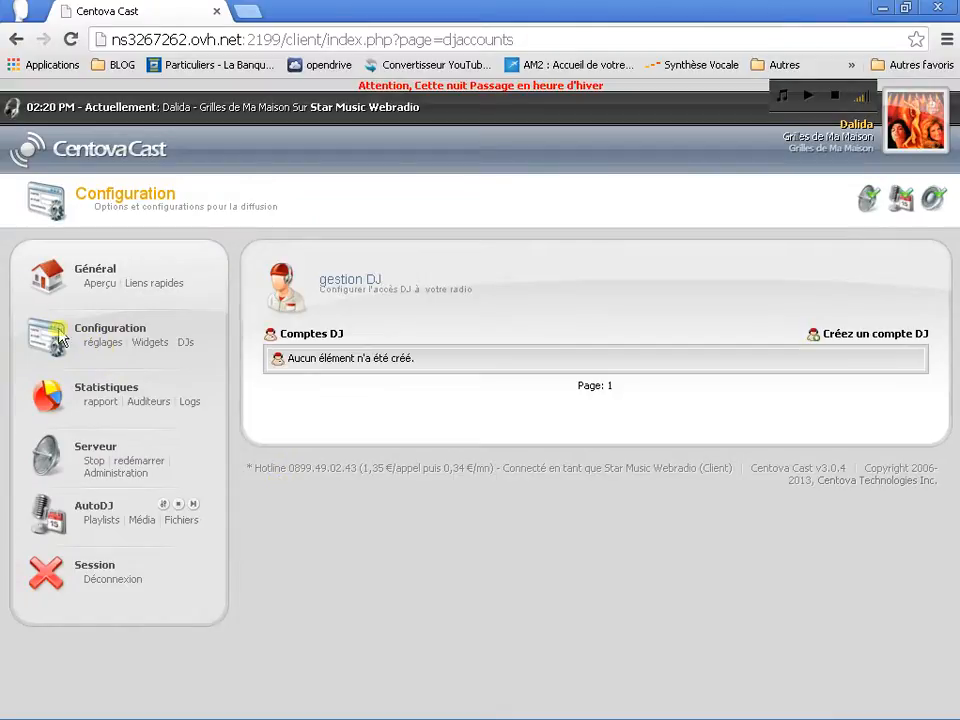
# Open the Statistiques report (rapport) and look over its listener history graphs
pyautogui.click(100, 404)
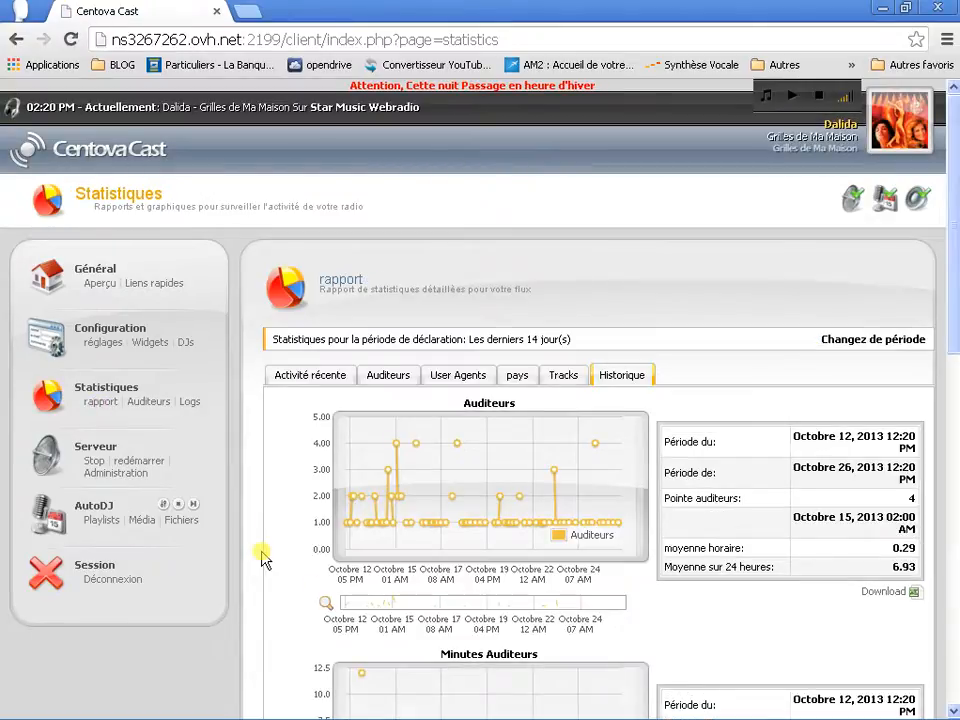
pyautogui.scroll(-2, 261, 557)
pyautogui.scroll(2, 261, 557)
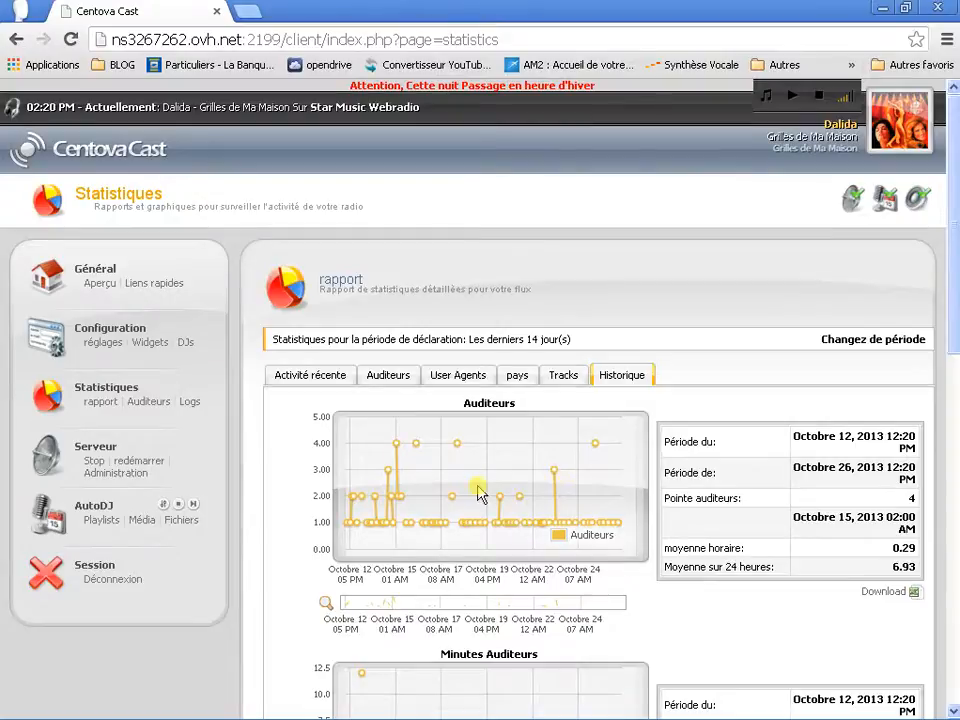
# Review the recent activity (Activité récente) report, covering the 48-hour overview figures and the listeners graph
pyautogui.click(308, 375)
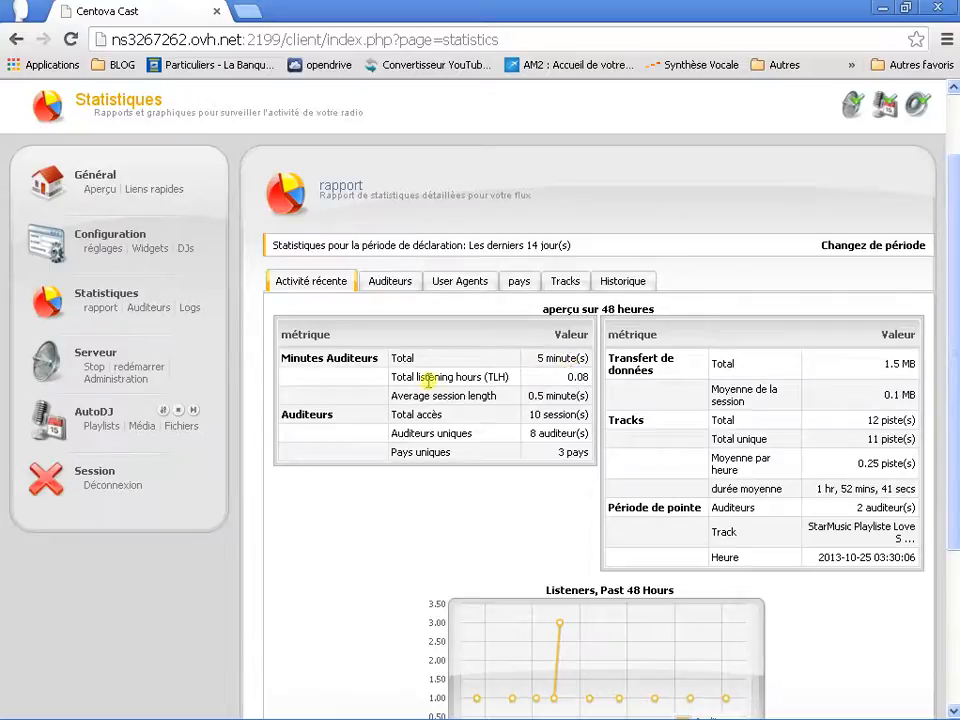
pyautogui.tripleClick(533, 414)
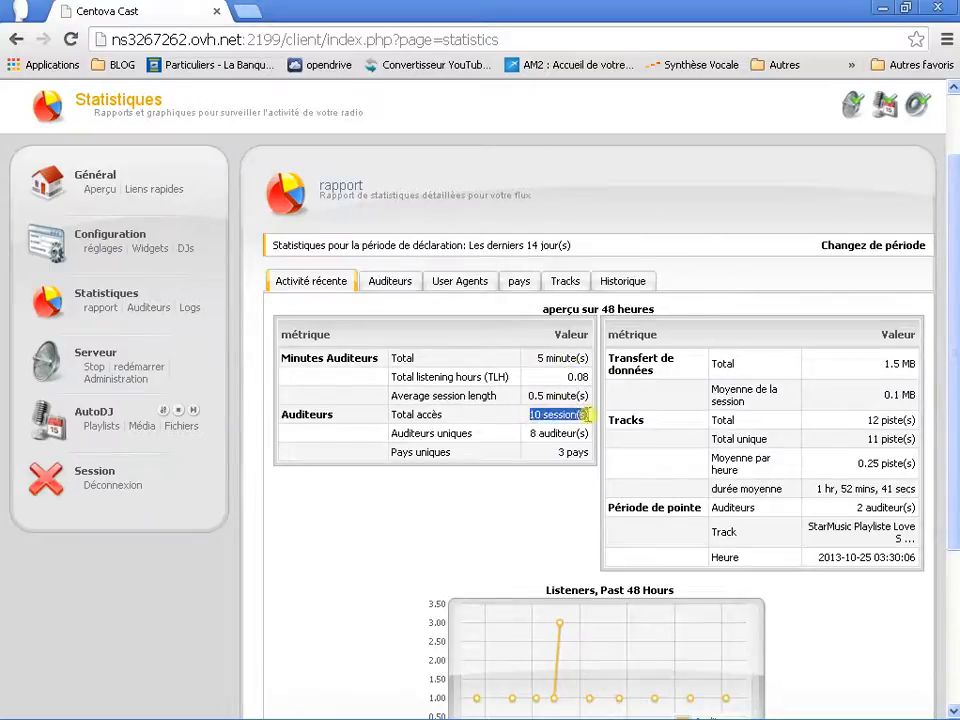
pyautogui.moveTo(527, 434); pyautogui.dragTo(558, 453)
pyautogui.click(543, 502)
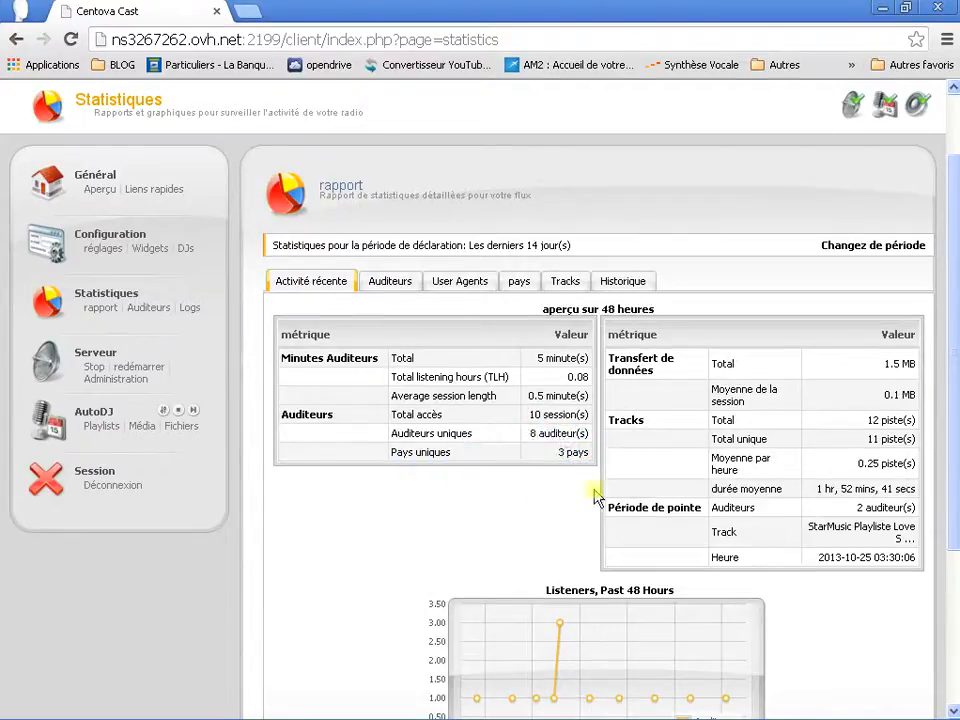
pyautogui.scroll(-2, 552, 482)
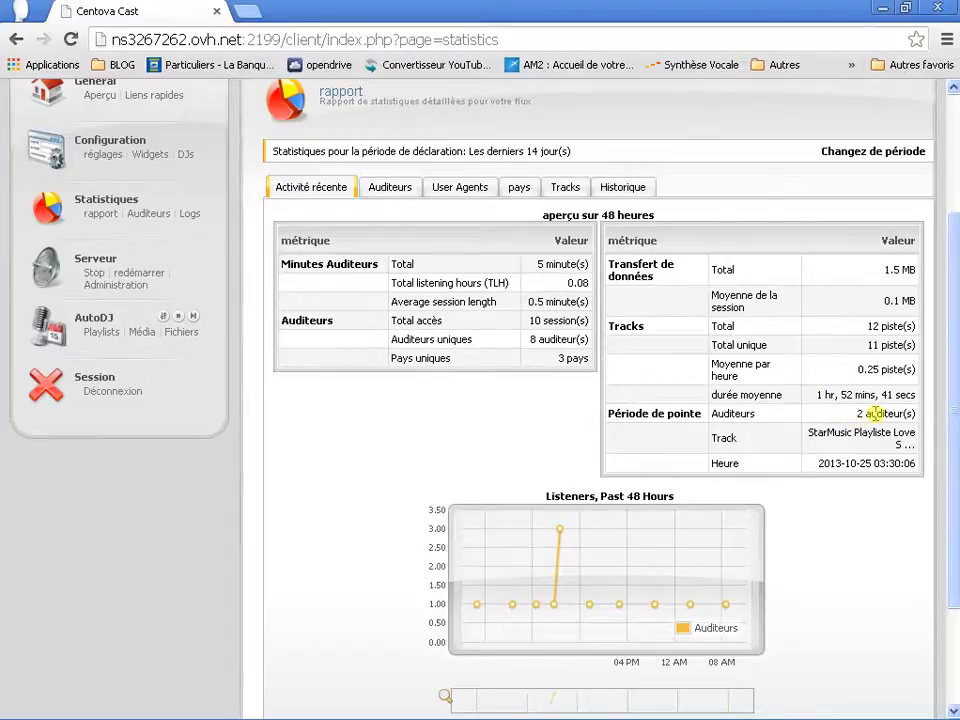
pyautogui.scroll(-2, 533, 521)
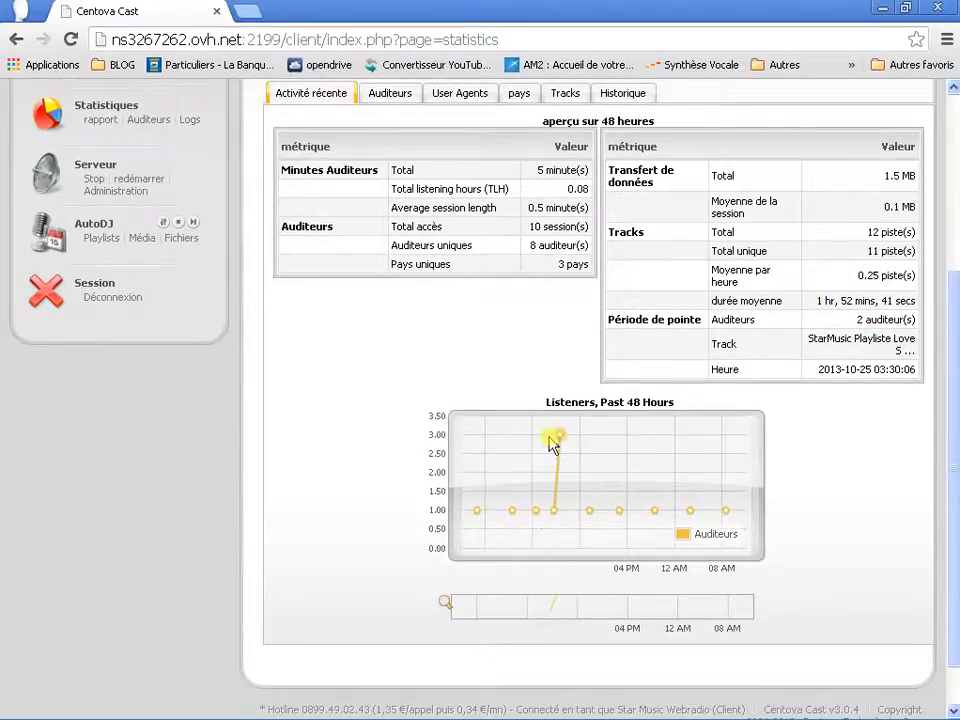
pyautogui.moveTo(556, 437)
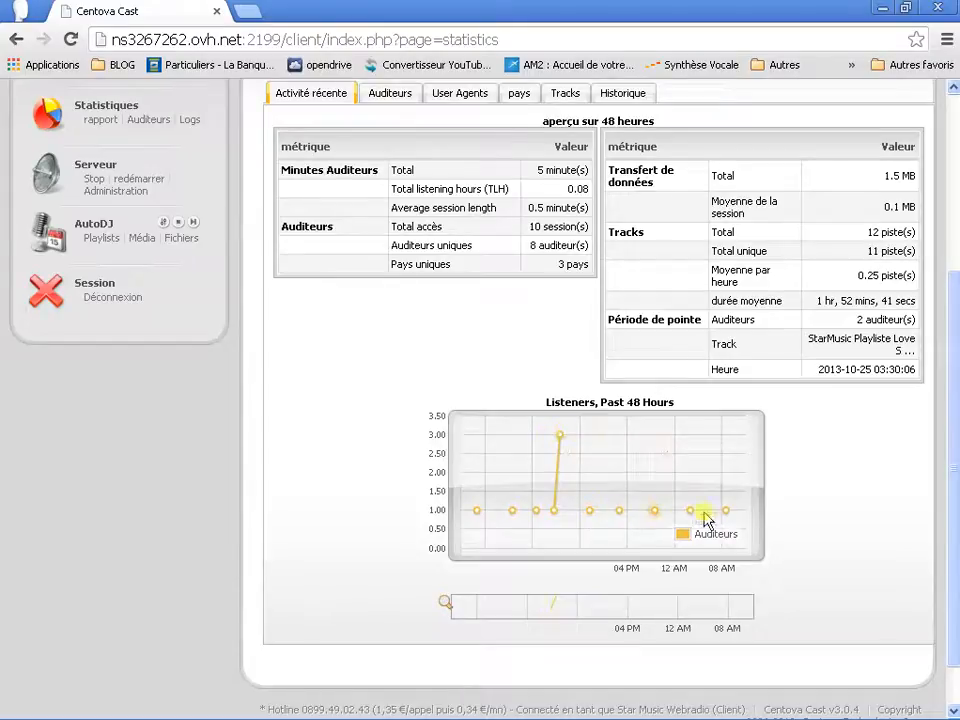
pyautogui.scroll(1, 398, 427)
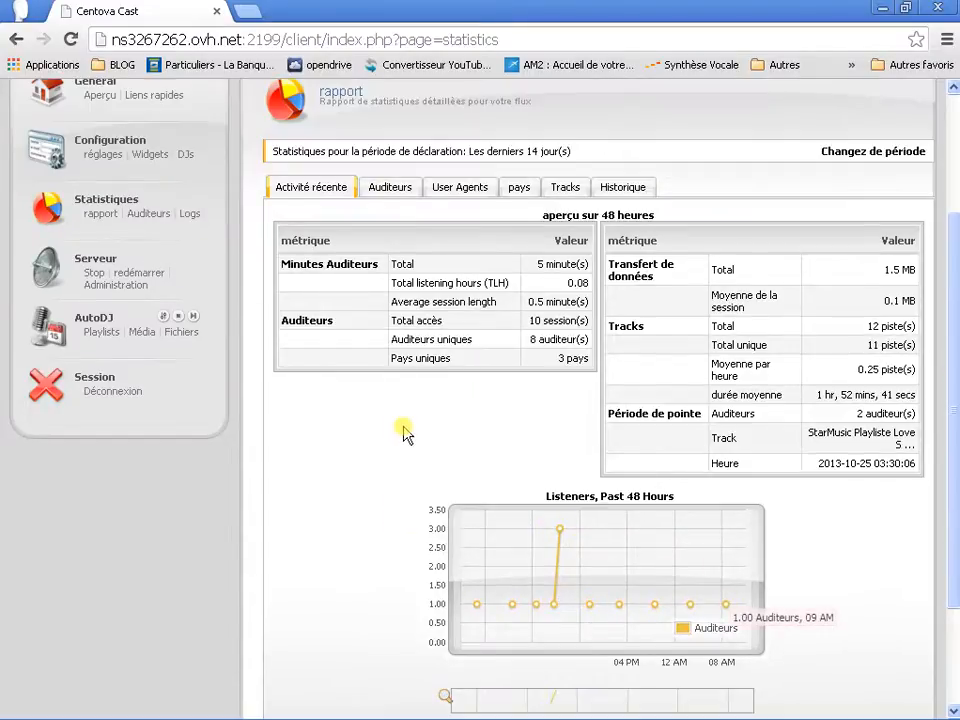
# Review the Auditeurs report, covering average session lengths and the top listeners with their countries
pyautogui.scroll(1, 404, 432)
pyautogui.click(390, 284)
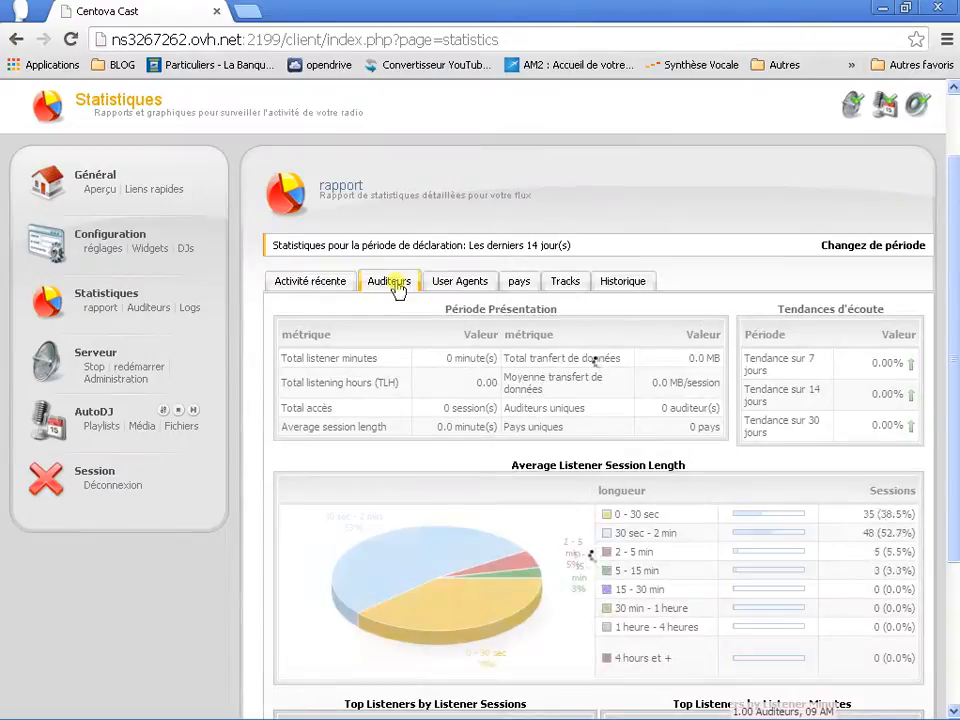
pyautogui.scroll(-1, 410, 489)
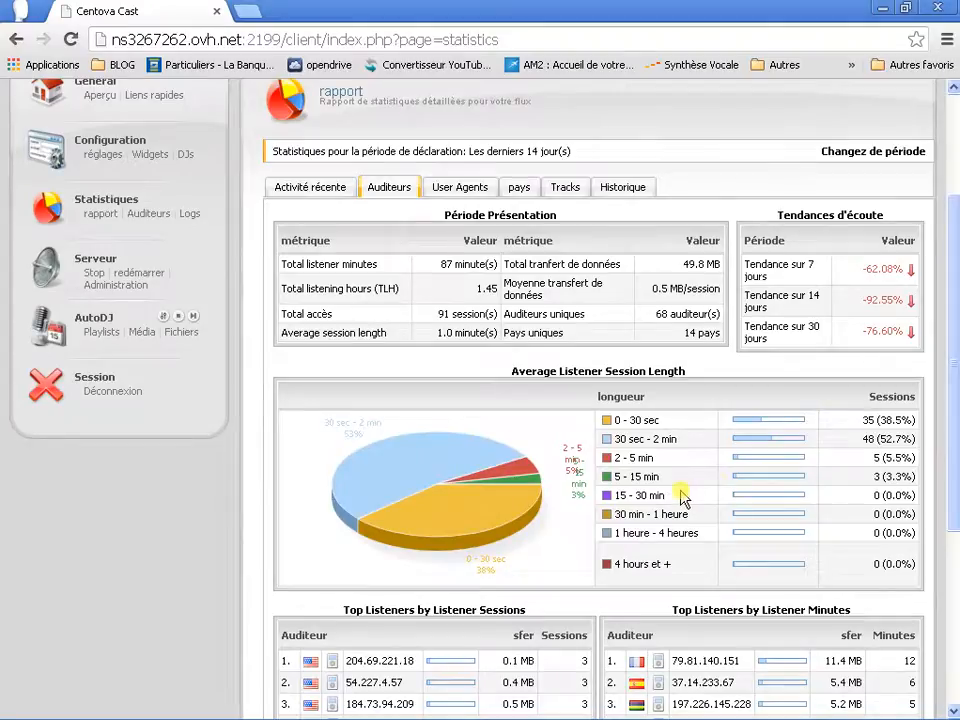
pyautogui.scroll(-1, 683, 497)
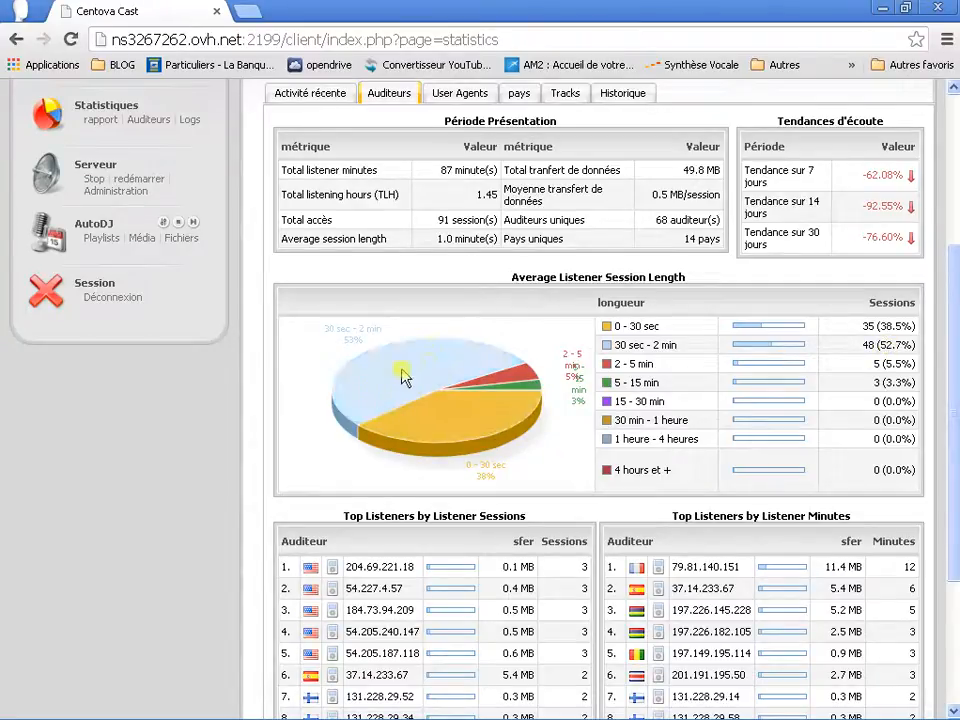
pyautogui.scroll(-3, 628, 482)
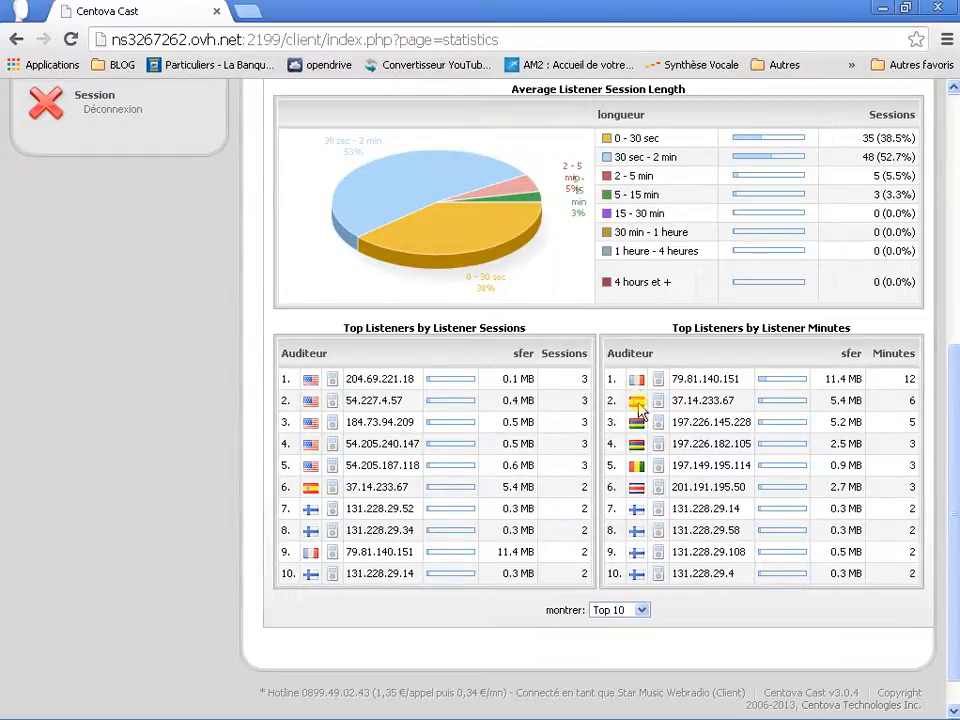
pyautogui.moveTo(640, 410)
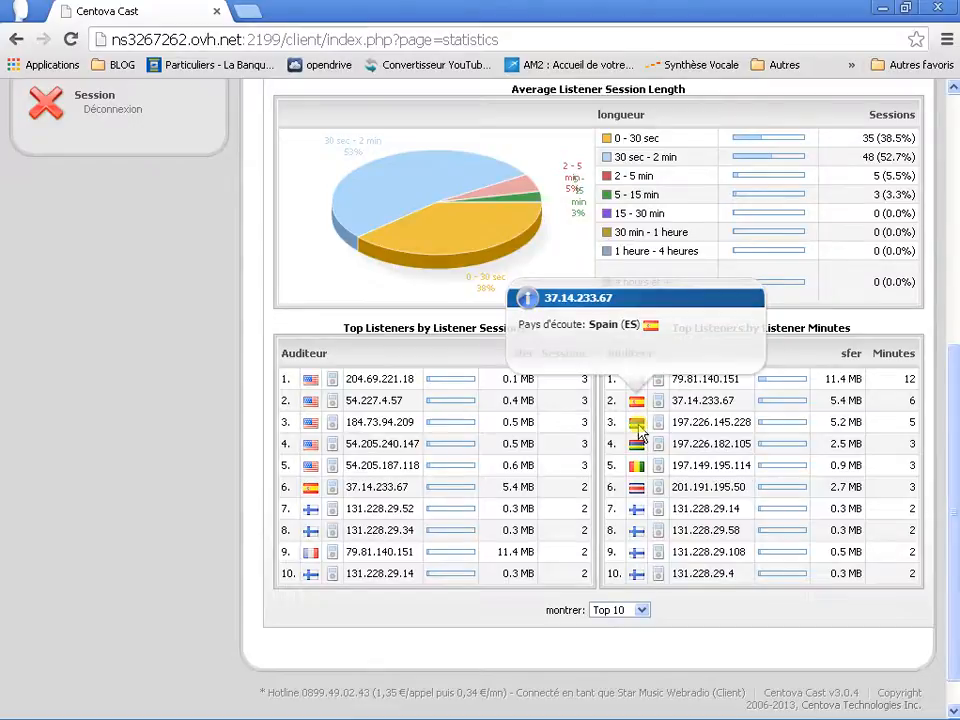
pyautogui.moveTo(638, 432)
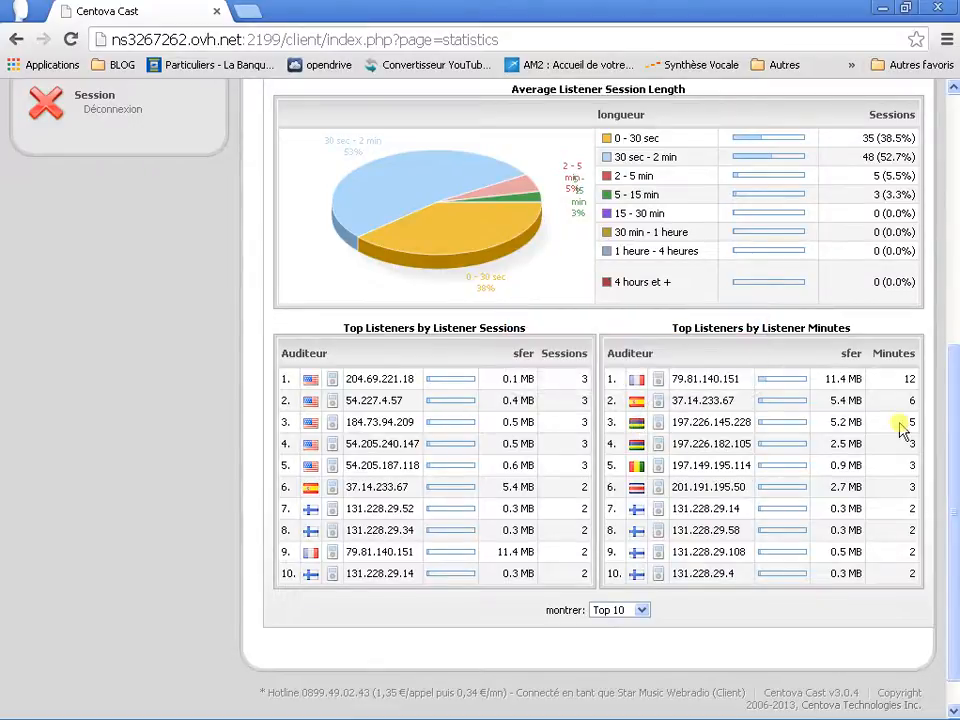
# Open the country (pays) report and examine the top countries by listener sessions and minutes
pyautogui.scroll(1, 905, 468)
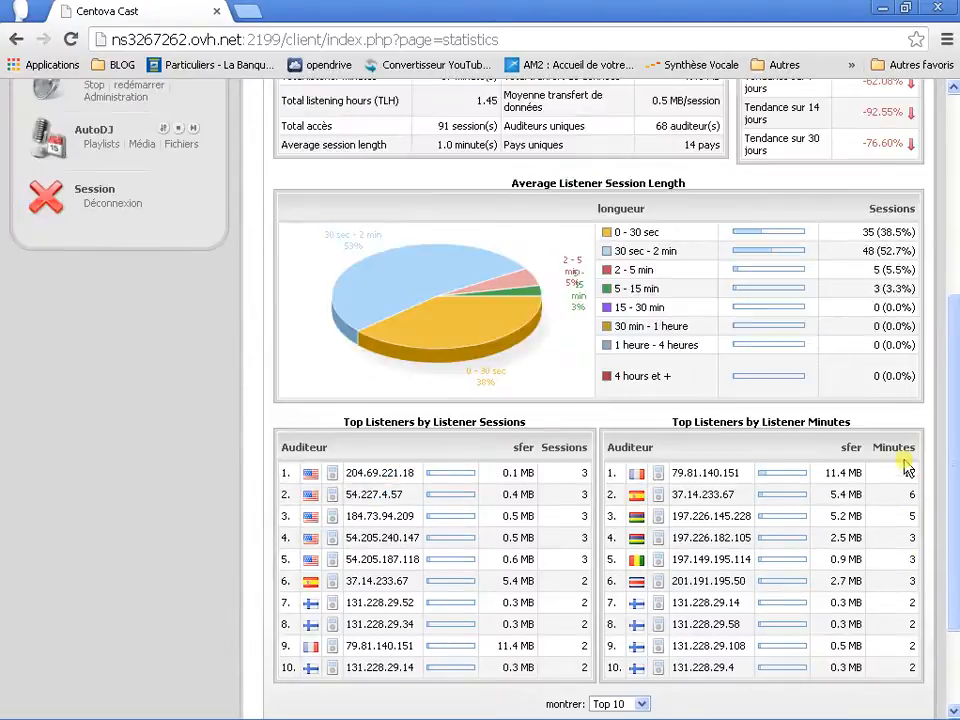
pyautogui.scroll(4, 905, 468)
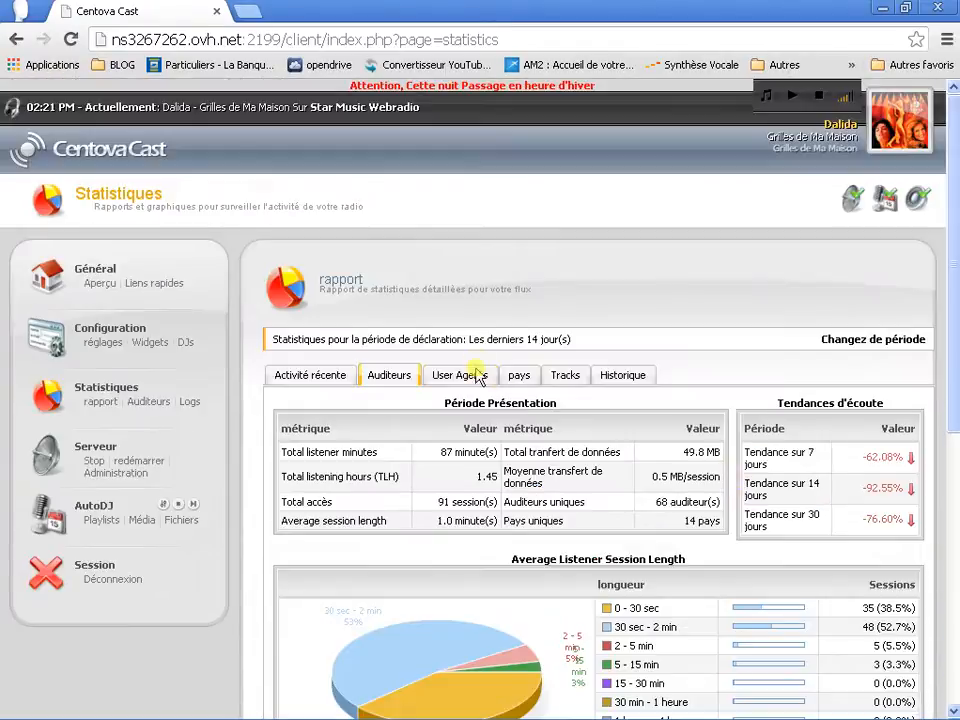
pyautogui.click(520, 384)
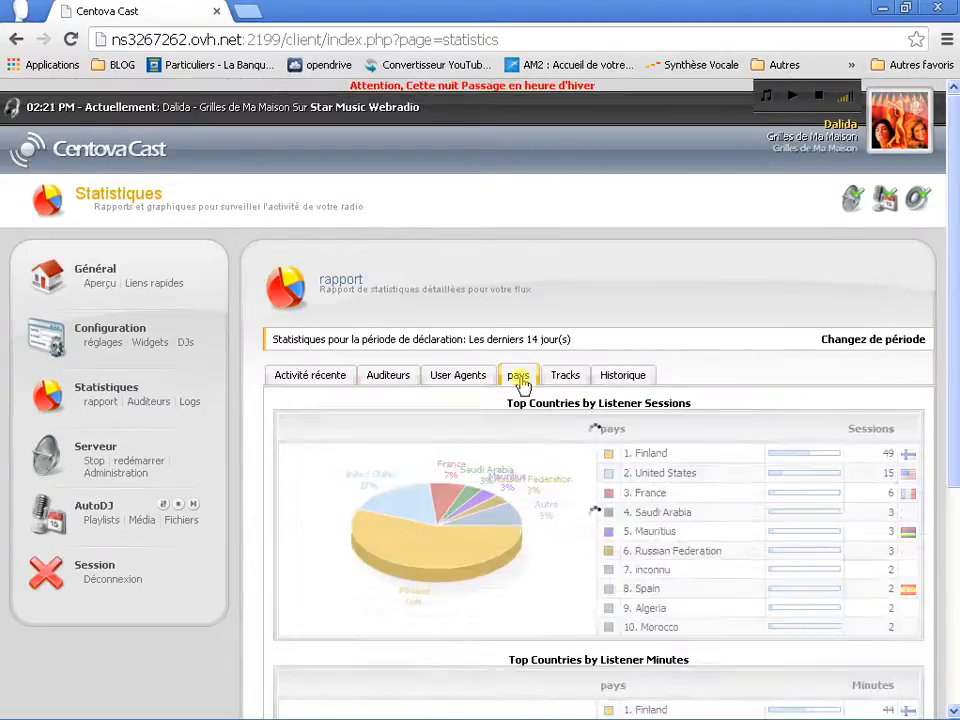
pyautogui.scroll(-2, 257, 506)
pyautogui.scroll(-2, 257, 506)
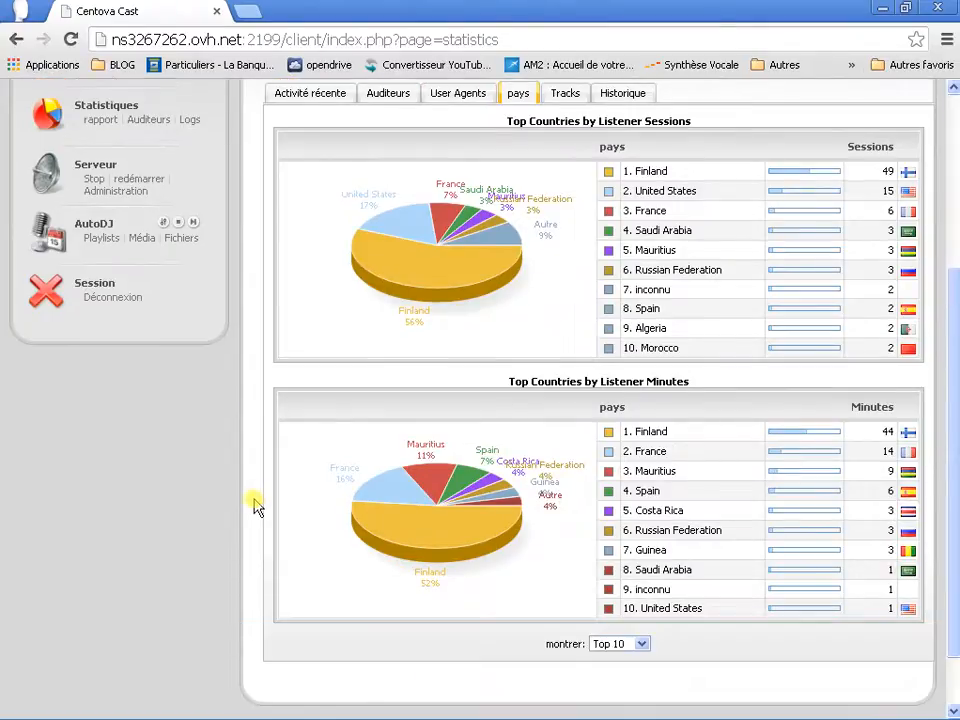
pyautogui.scroll(2, 253, 507)
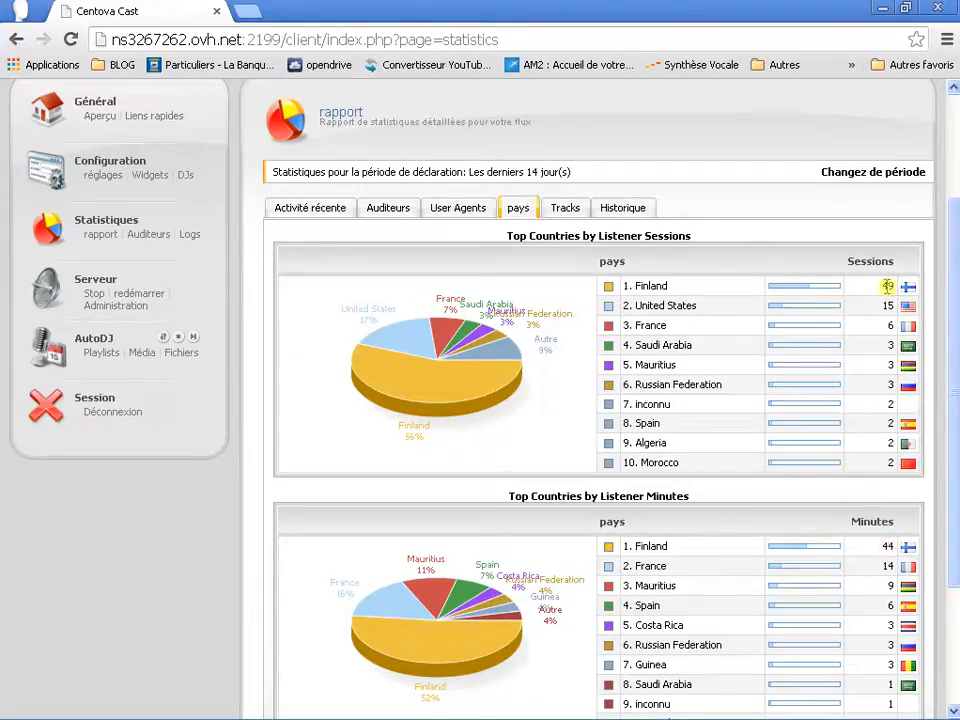
# Examine the Historique report's graphs for listeners, minutes and data transfer, and the average listeners per hour by weekday
pyautogui.click(617, 210)
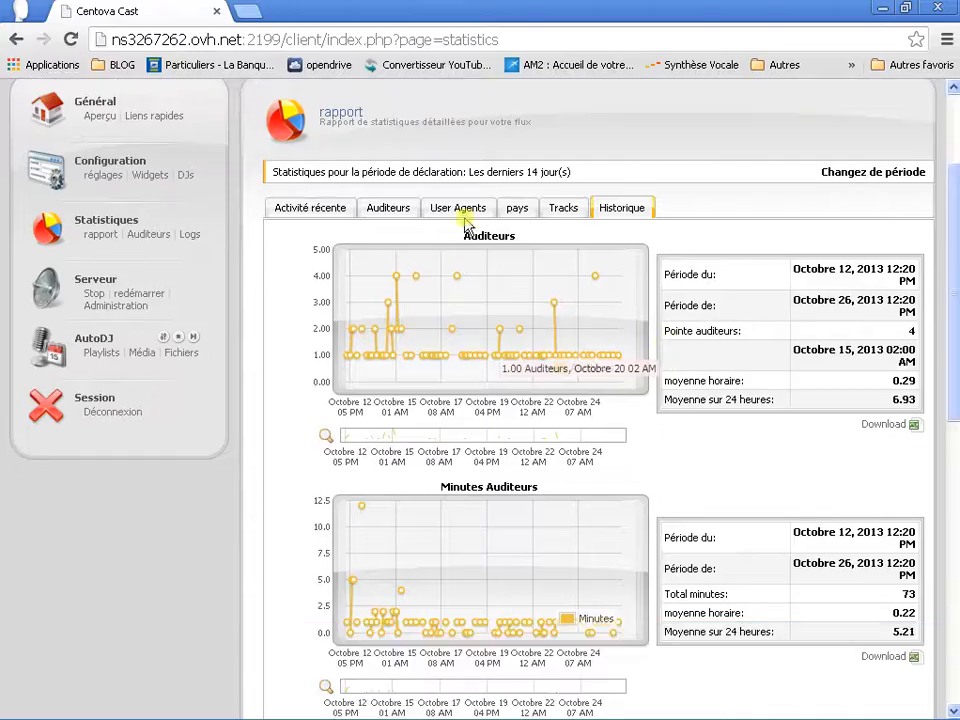
pyautogui.scroll(-2, 454, 424)
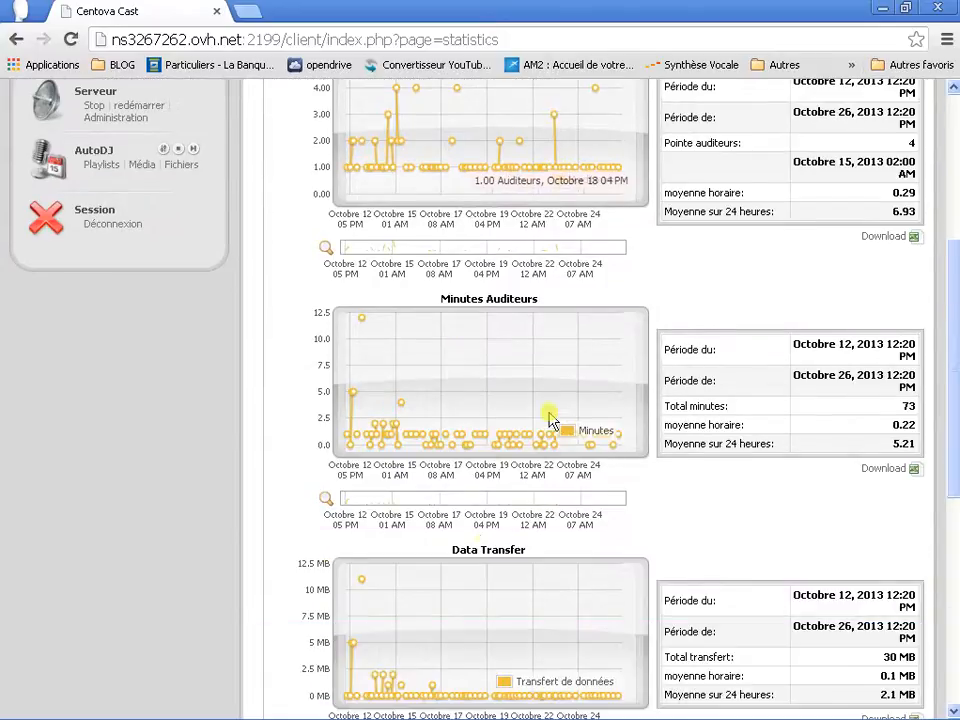
pyautogui.scroll(-1, 458, 537)
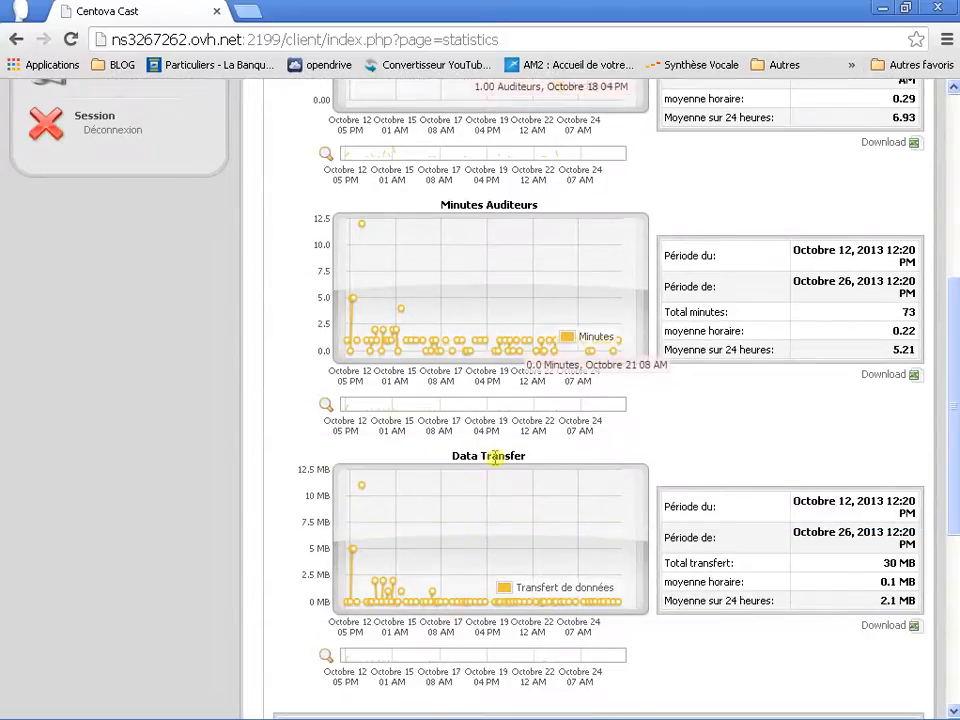
pyautogui.scroll(1, 546, 595)
pyautogui.scroll(-3, 546, 615)
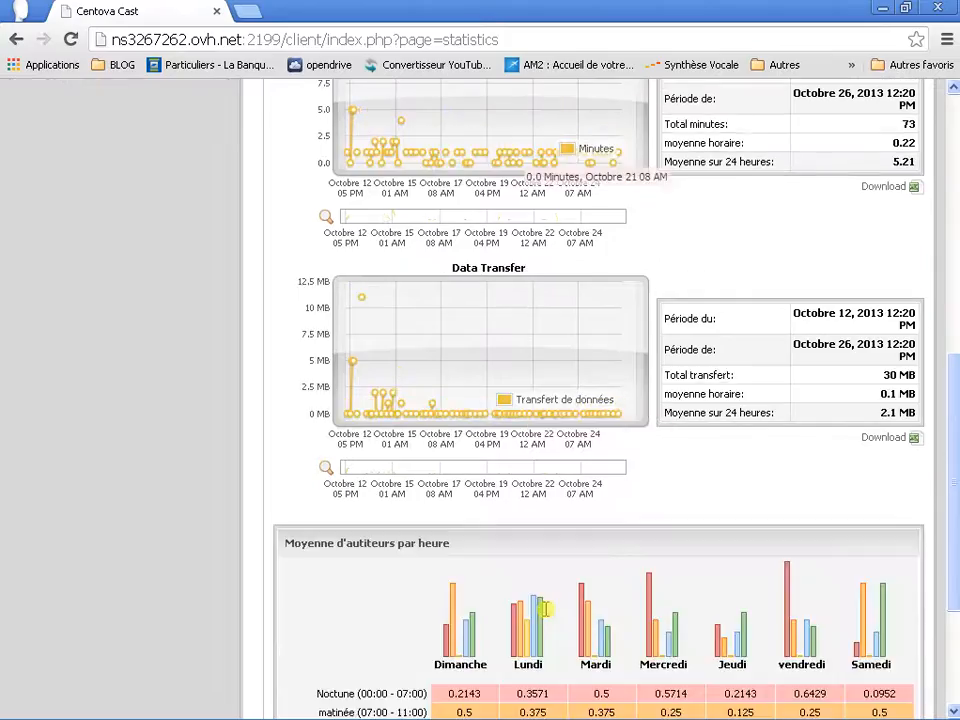
pyautogui.scroll(-2, 546, 609)
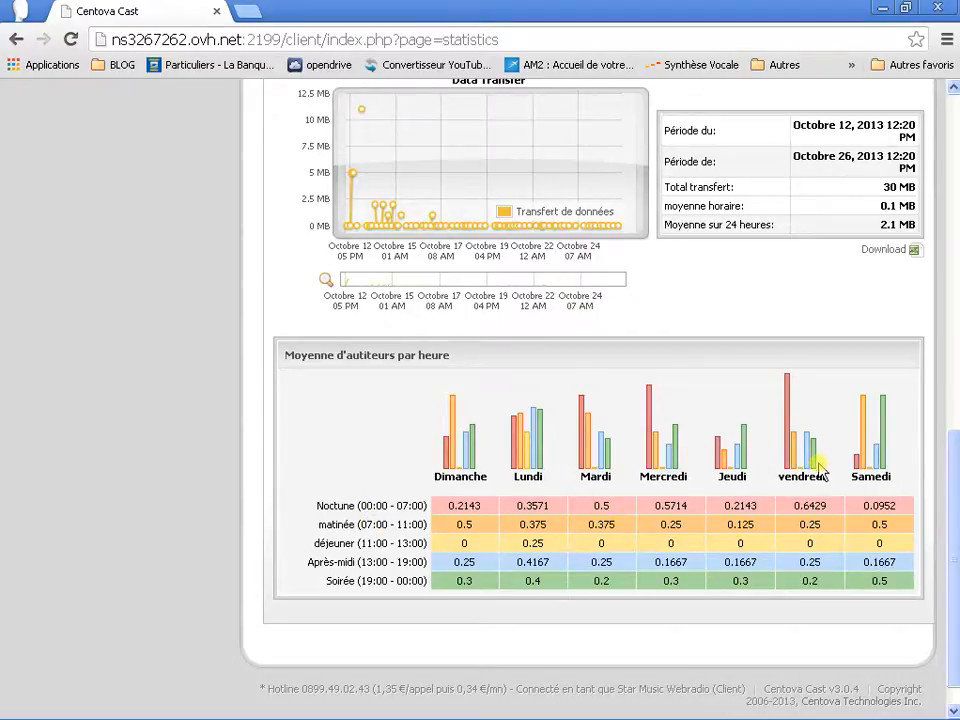
# Return to the recent activity report and set the statistics period to the last 1 day
pyautogui.scroll(2, 820, 470)
pyautogui.scroll(3, 793, 583)
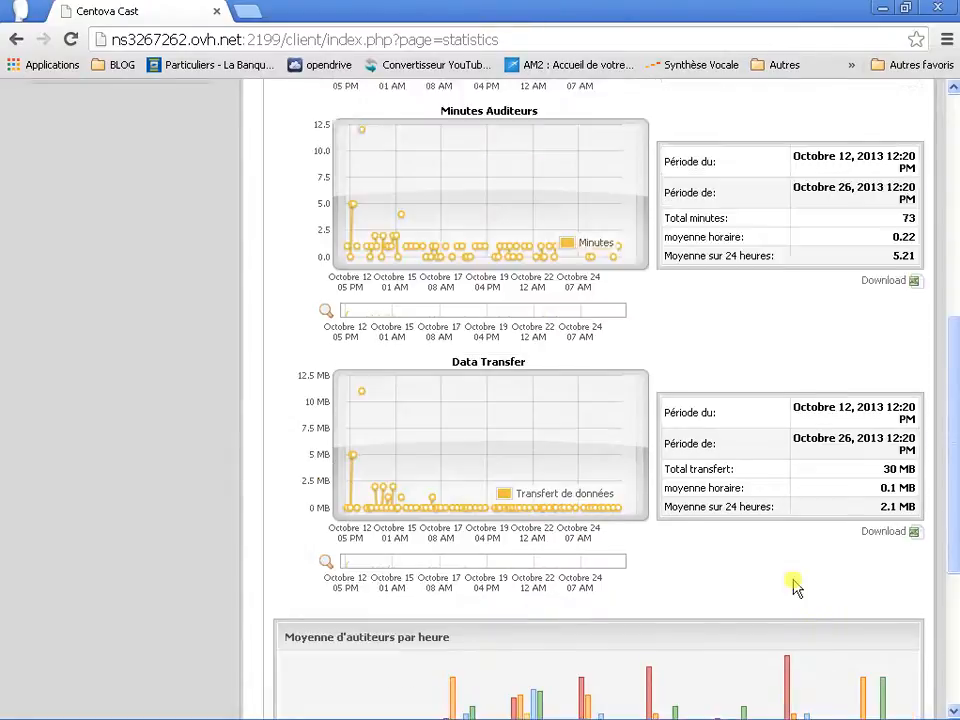
pyautogui.scroll(3, 664, 521)
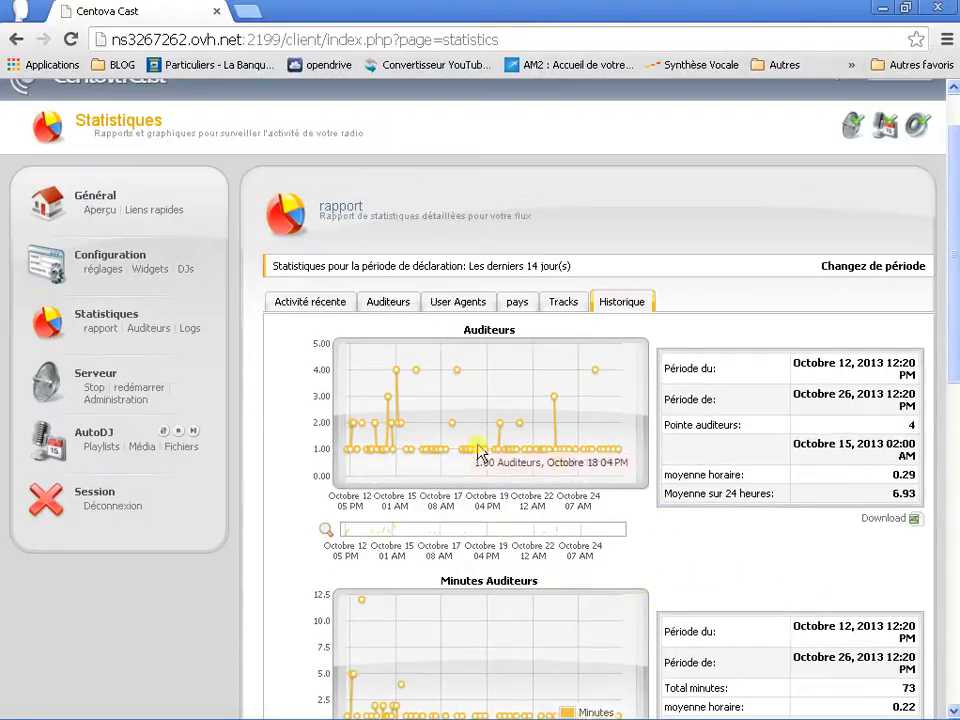
pyautogui.click(312, 303)
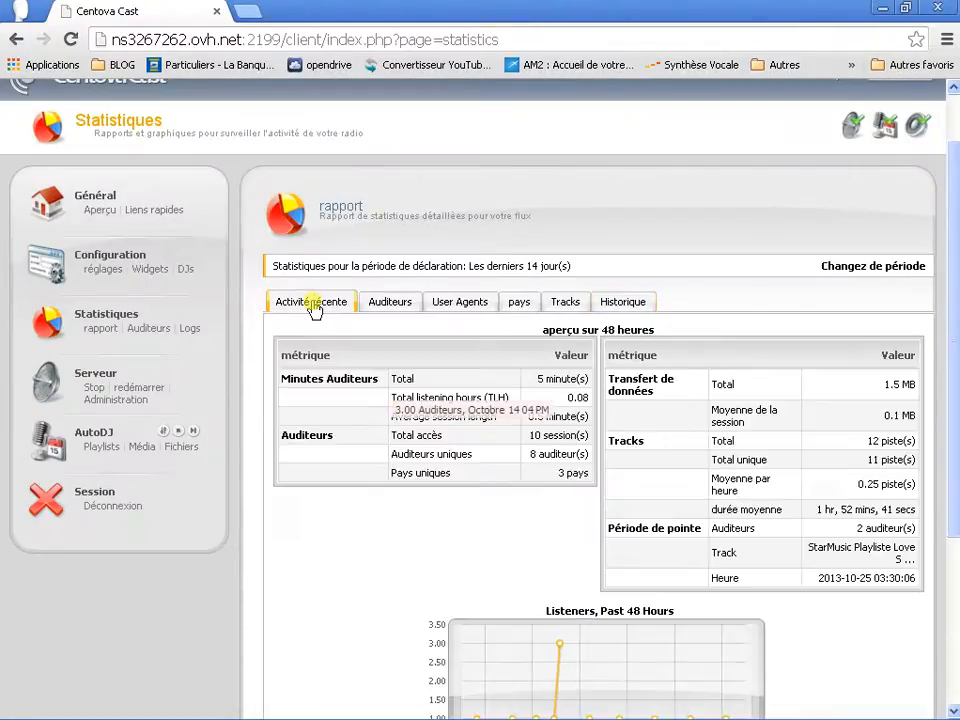
pyautogui.click(856, 270)
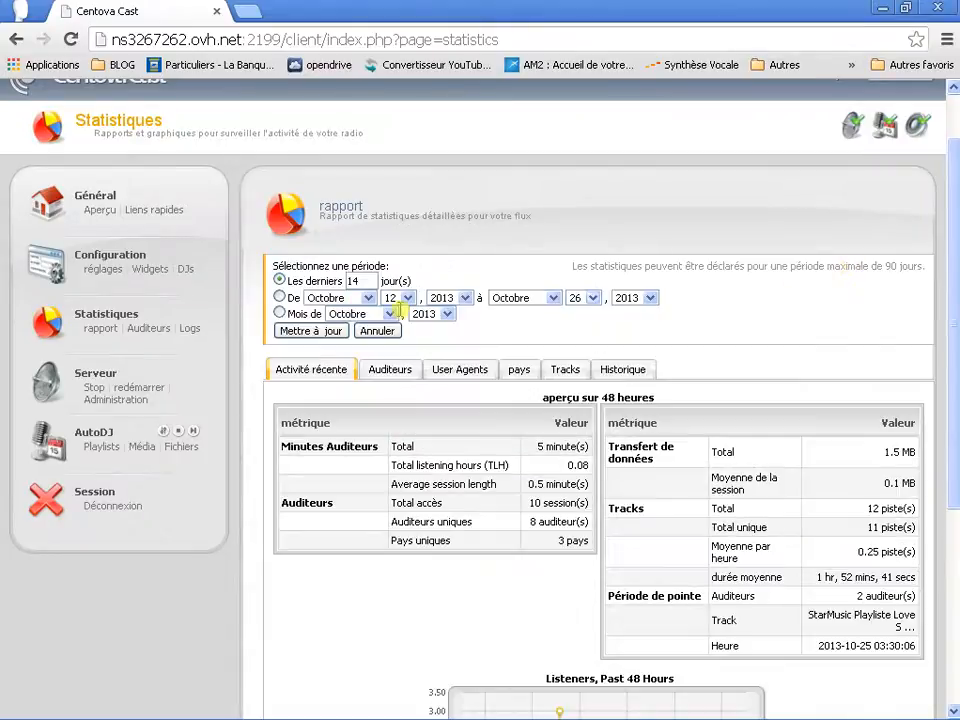
pyautogui.moveTo(362, 281); pyautogui.dragTo(296, 281)
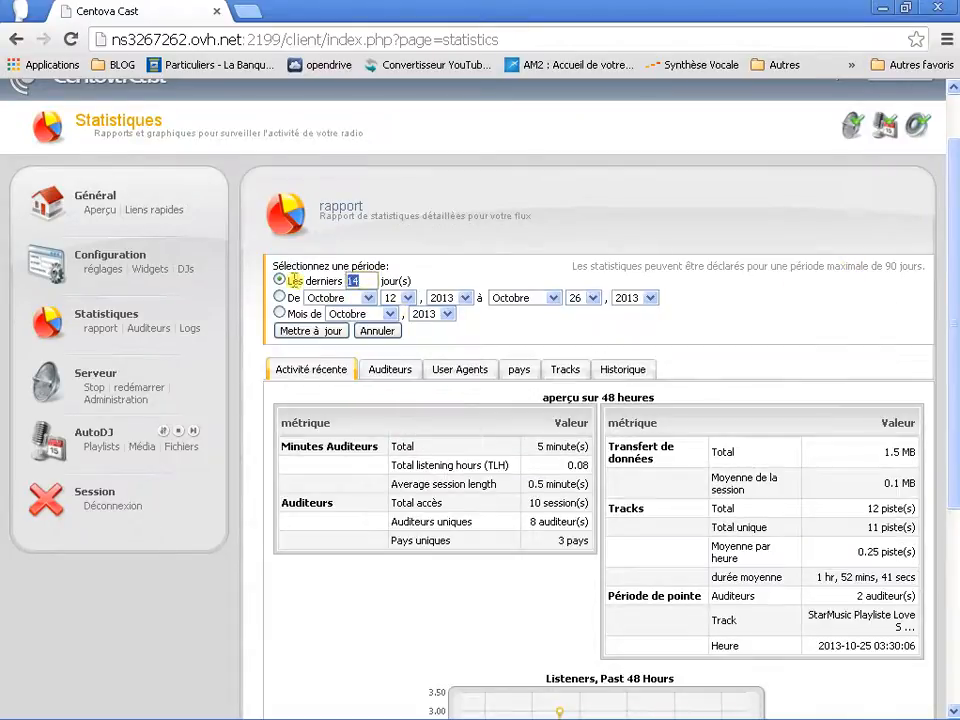
pyautogui.write('1')
pyautogui.click(310, 334)
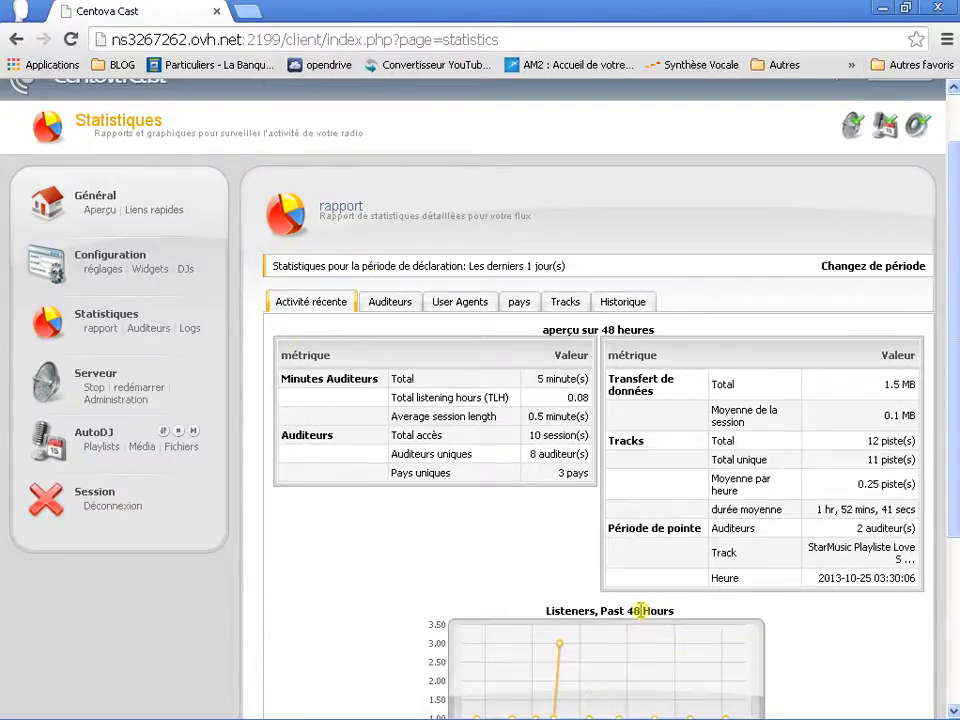
pyautogui.scroll(-2, 476, 540)
pyautogui.scroll(2, 489, 471)
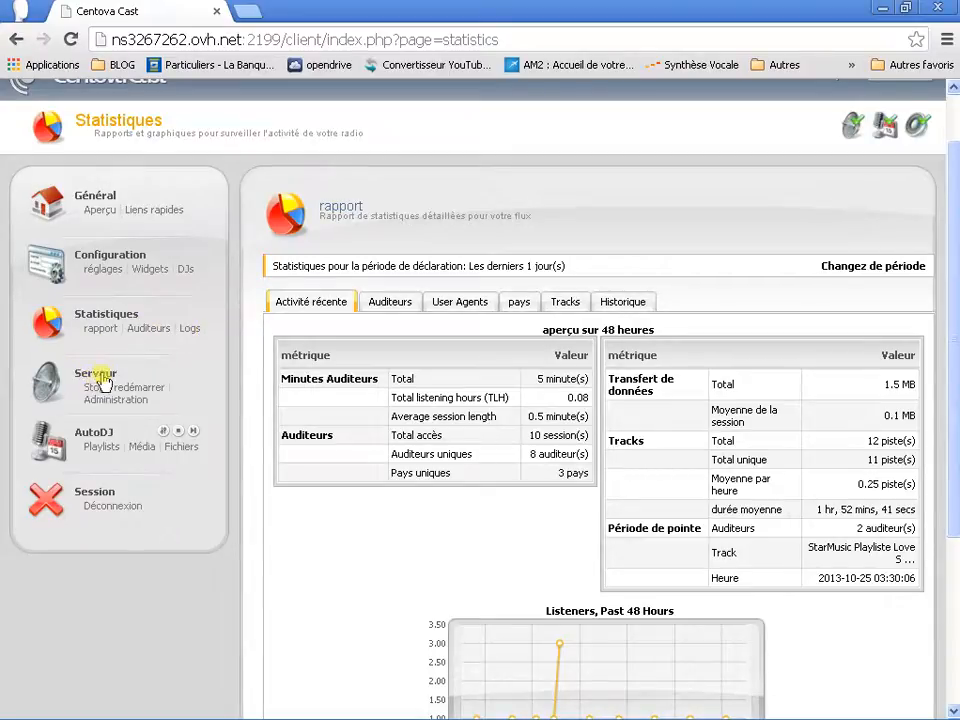
# Return to the account overview (Aperçu), and view the server's SHOUTcast Administration page before closing it
pyautogui.click(98, 216)
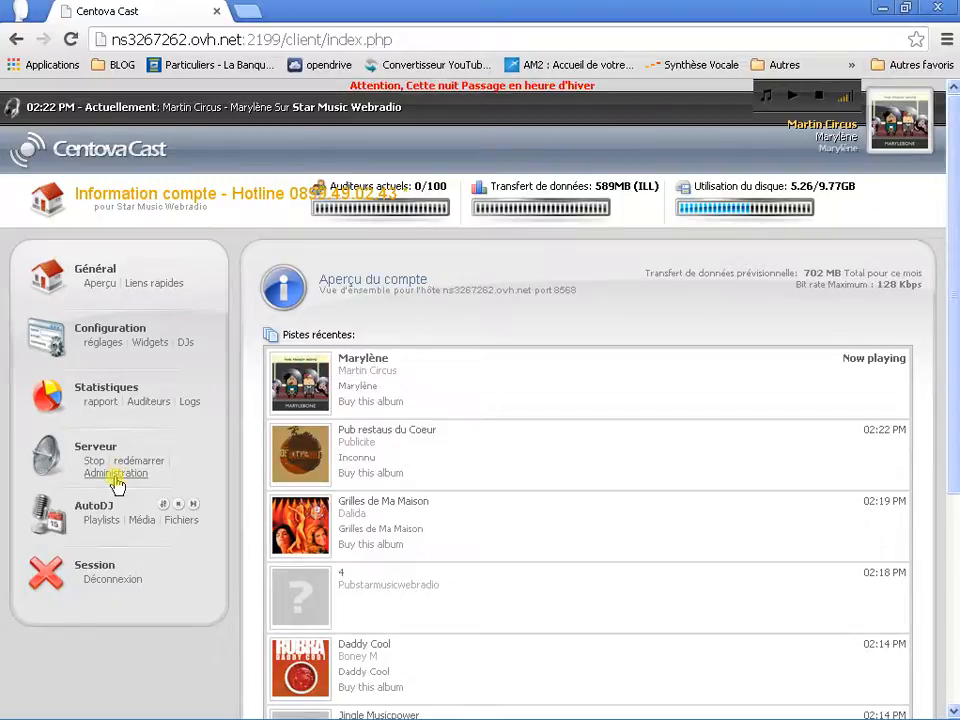
pyautogui.click(114, 476)
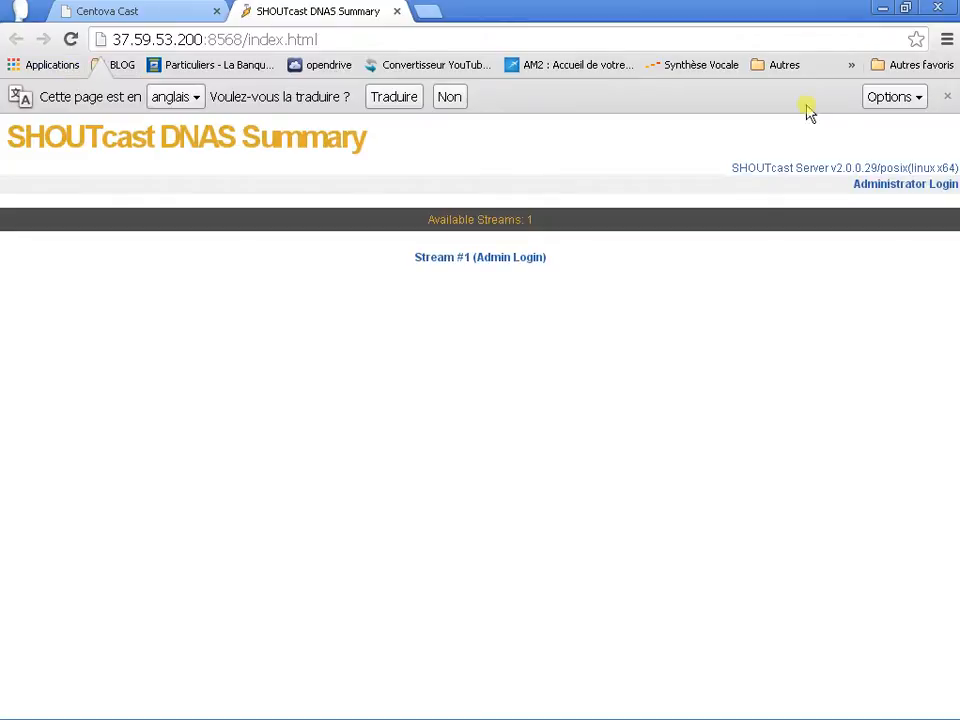
pyautogui.click(396, 11)
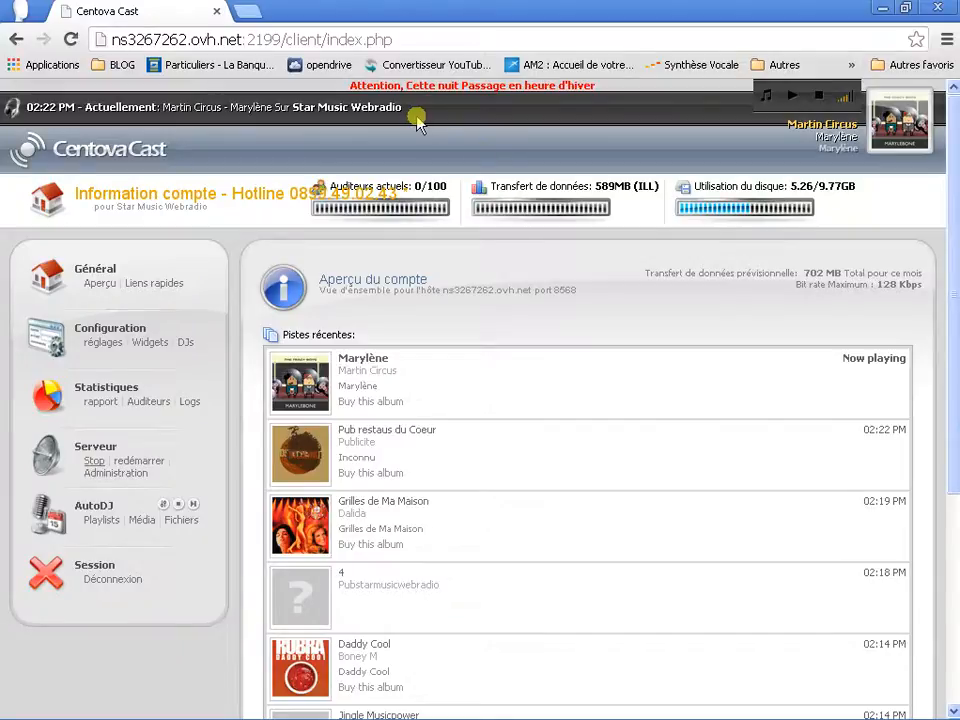
# Stop the streaming server and start it again, ending on the account overview
pyautogui.click(528, 187)
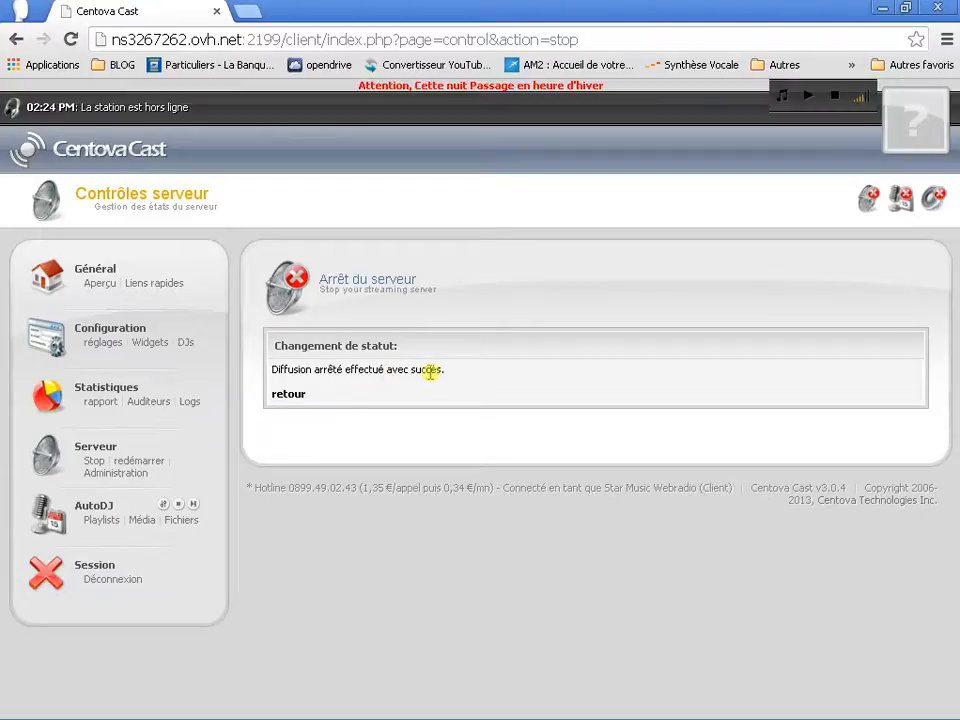
pyautogui.click(289, 397)
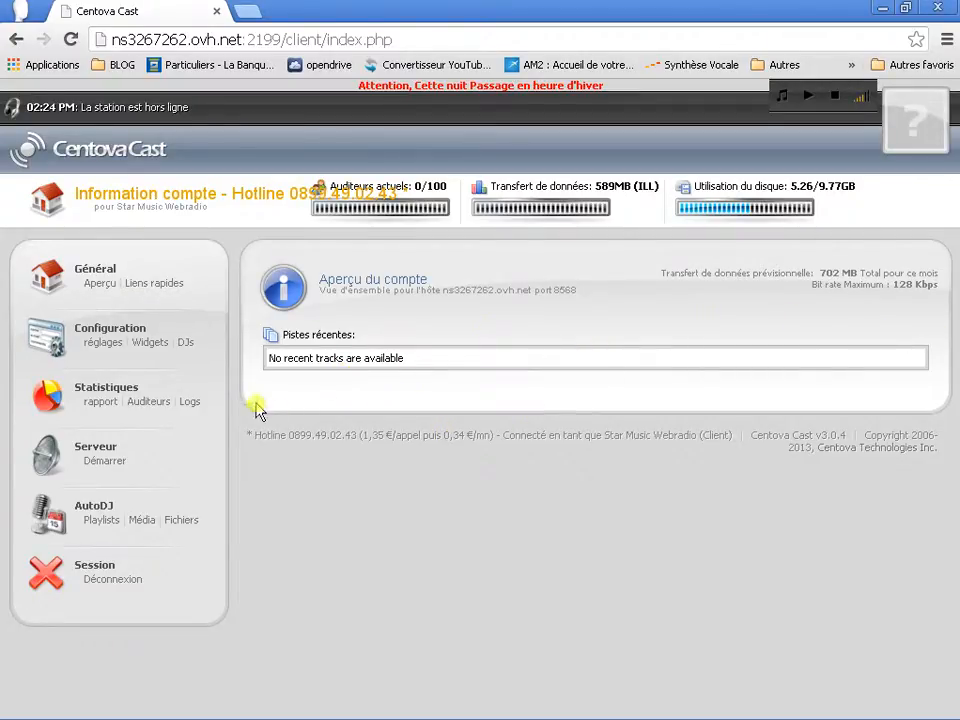
pyautogui.click(104, 462)
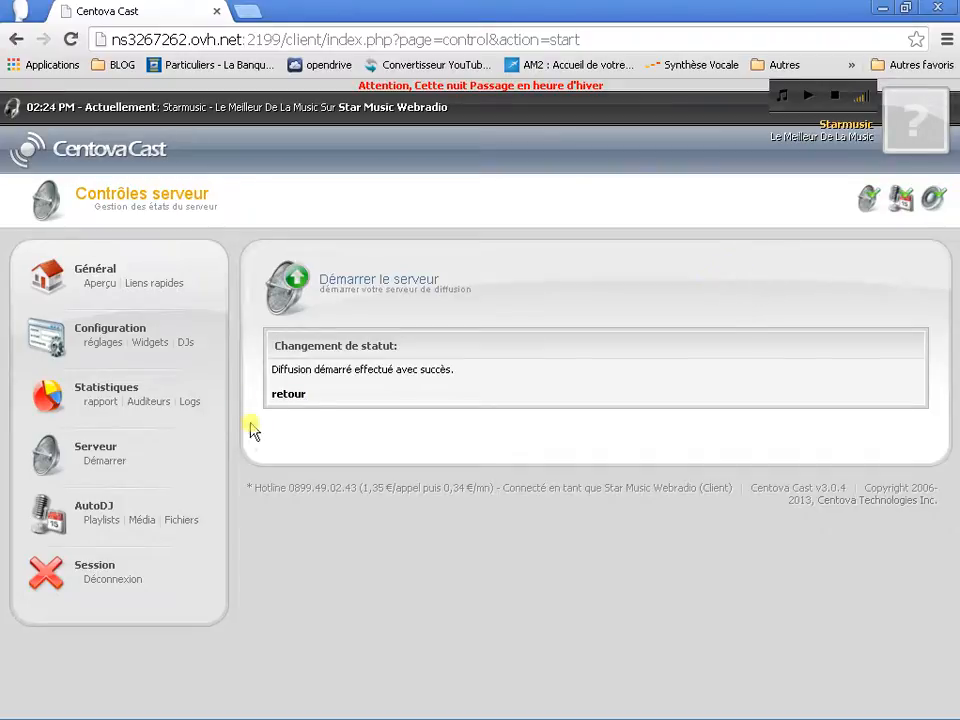
pyautogui.click(285, 394)
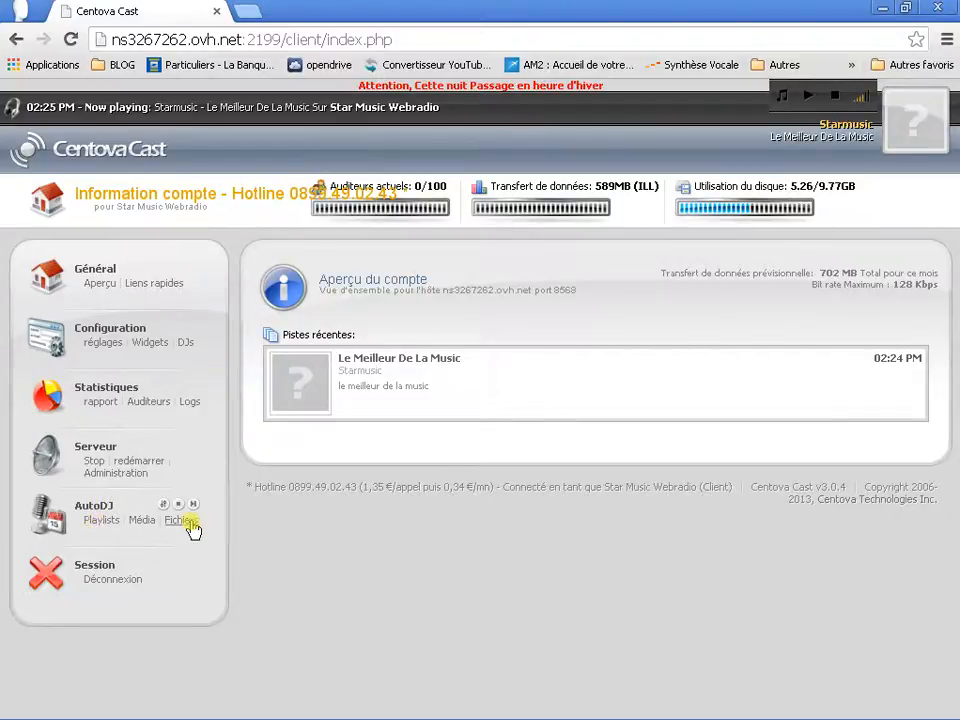
# Open the AutoDJ playlist management page and examine the playlists' titles, types and statuses
pyautogui.click(100, 520)
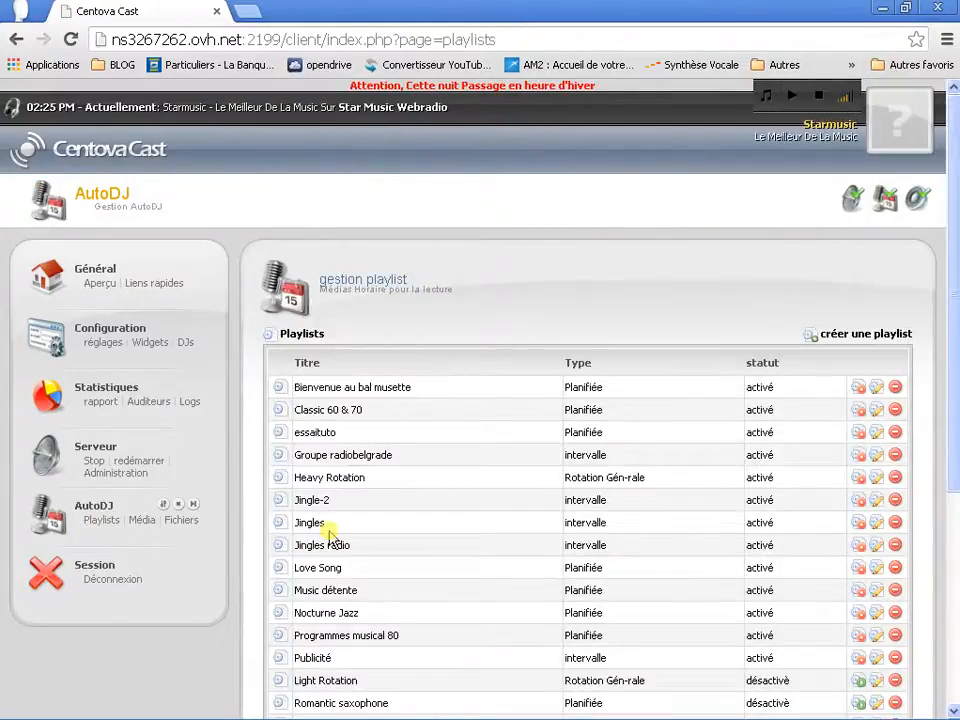
pyautogui.scroll(-3, 300, 570)
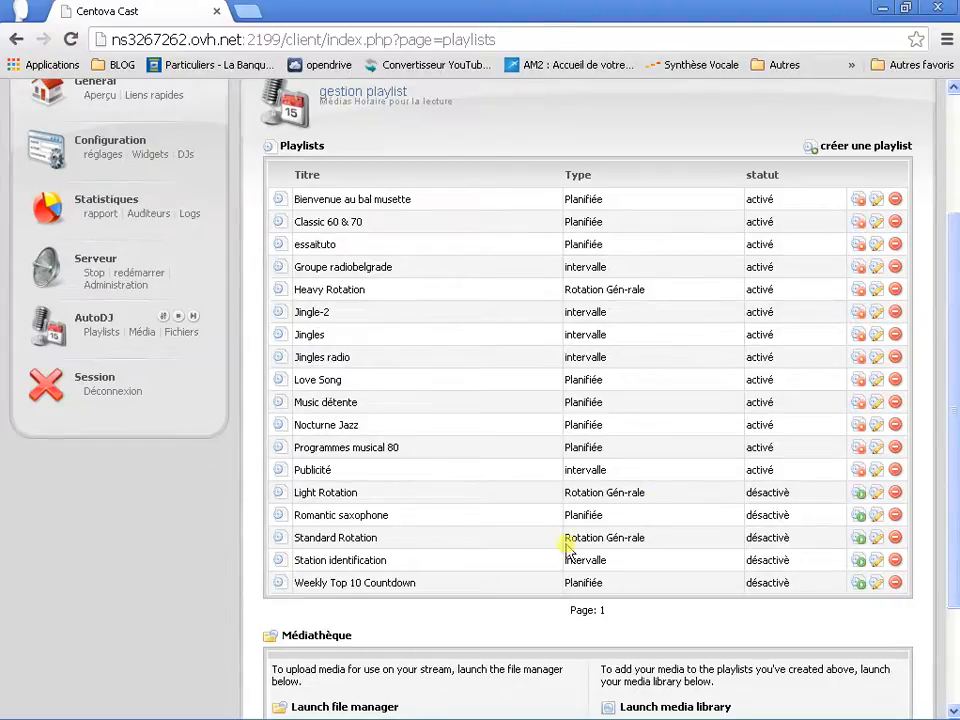
pyautogui.scroll(2, 566, 541)
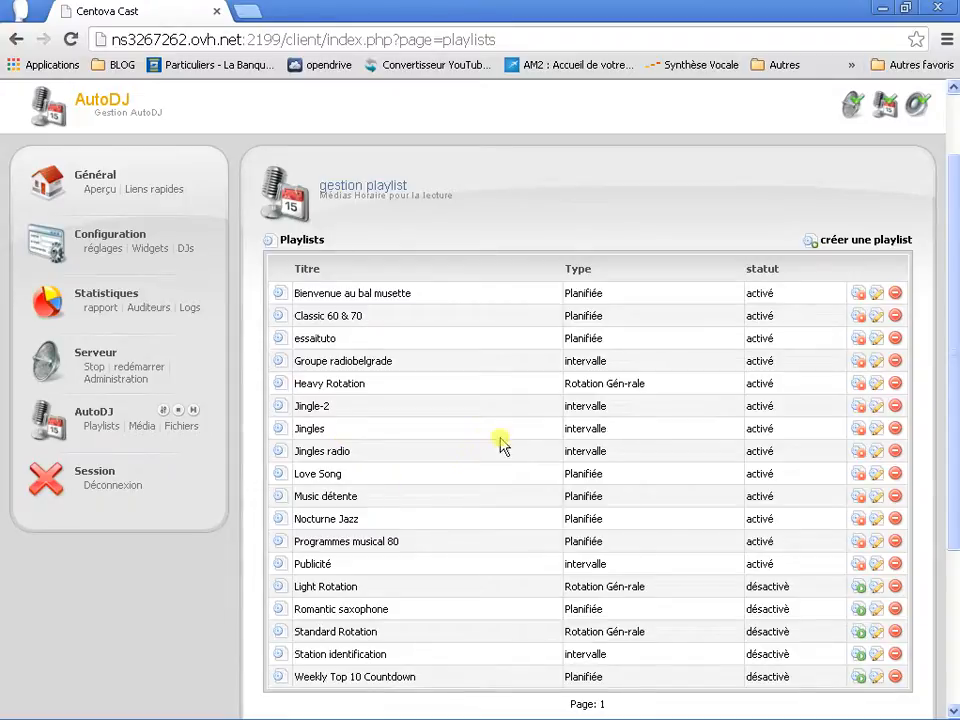
# Open the AutoDJ media library, widen the playlist pane to view its entries, and return to the account overview
pyautogui.click(142, 427)
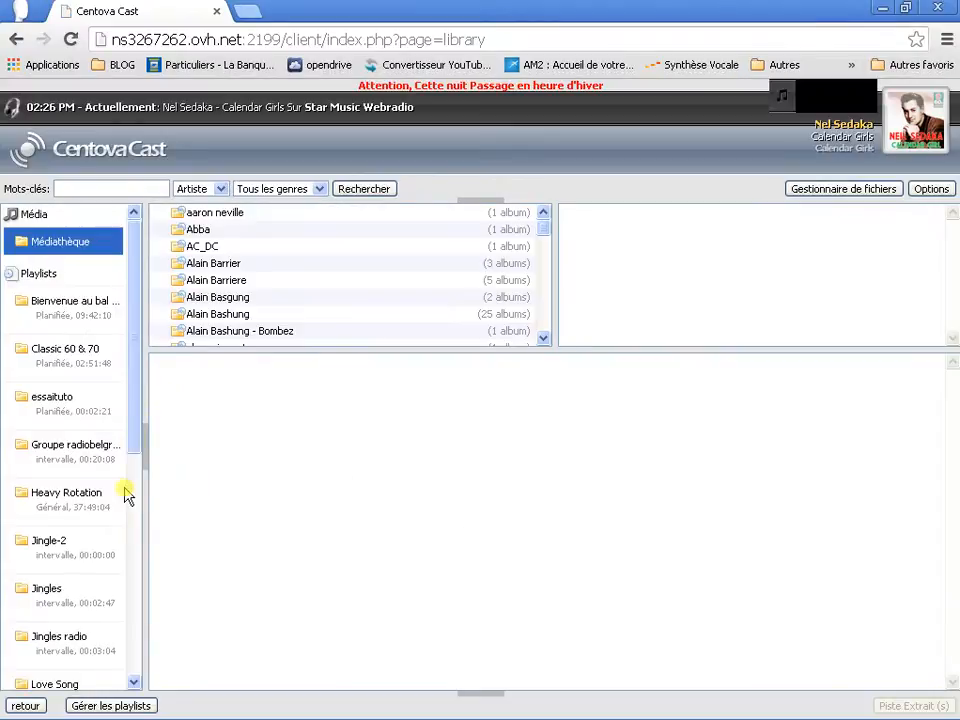
pyautogui.moveTo(144, 506); pyautogui.dragTo(385, 410)
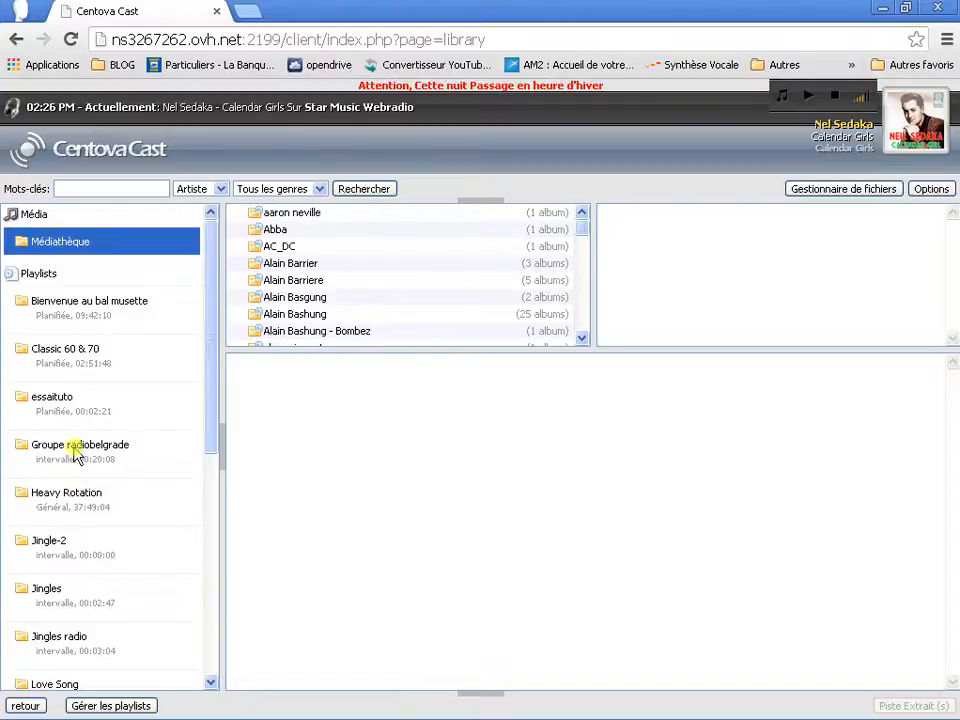
pyautogui.click(22, 706)
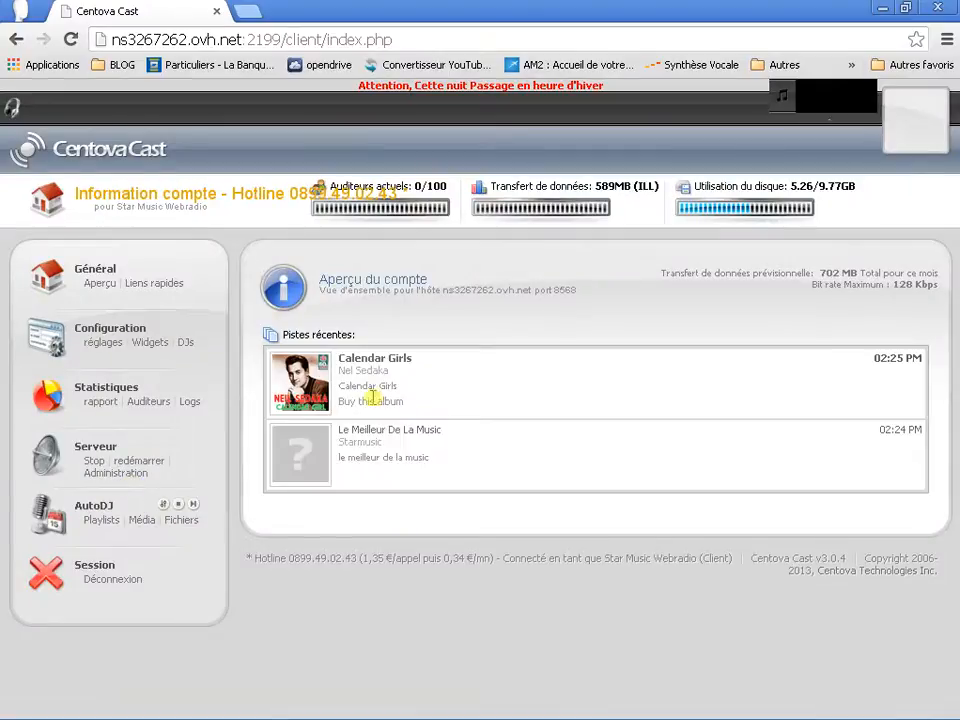
# Open the AutoDJ file manager, view the "Emission bienvenue au bal musette" folder in media, and return to the account overview
pyautogui.click(181, 521)
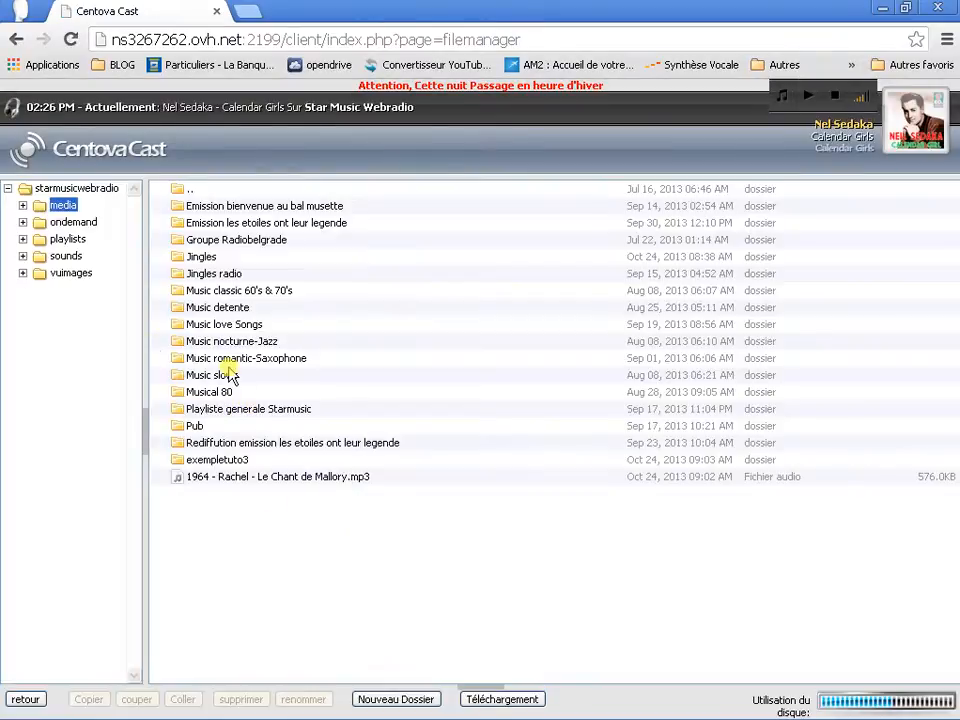
pyautogui.moveTo(146, 336); pyautogui.dragTo(198, 341)
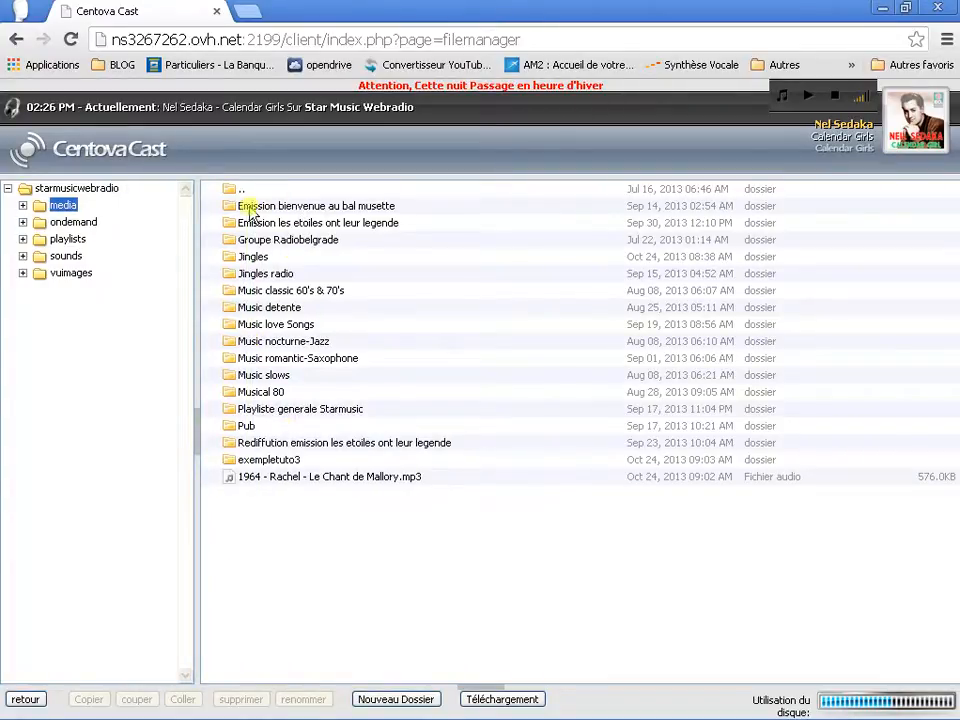
pyautogui.doubleClick(227, 207)
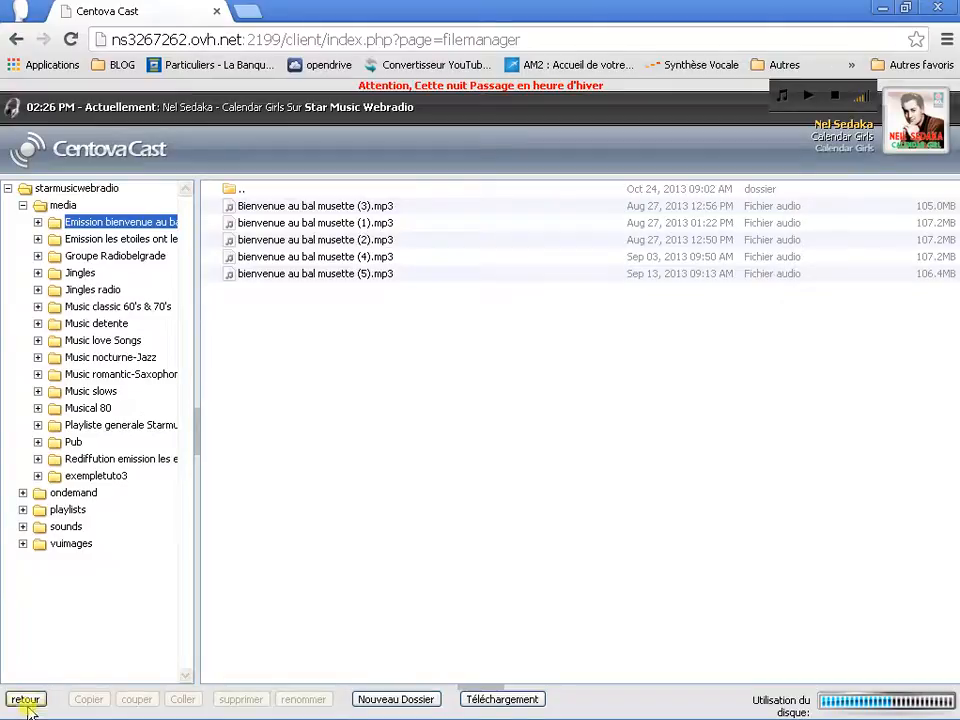
pyautogui.click(9, 188)
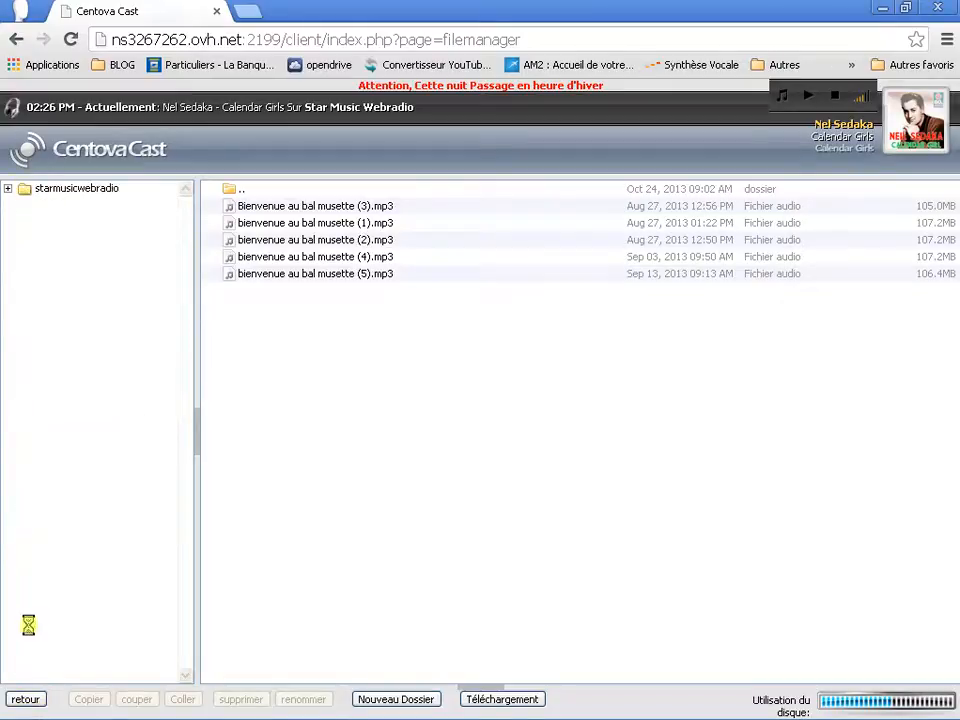
pyautogui.click(28, 700)
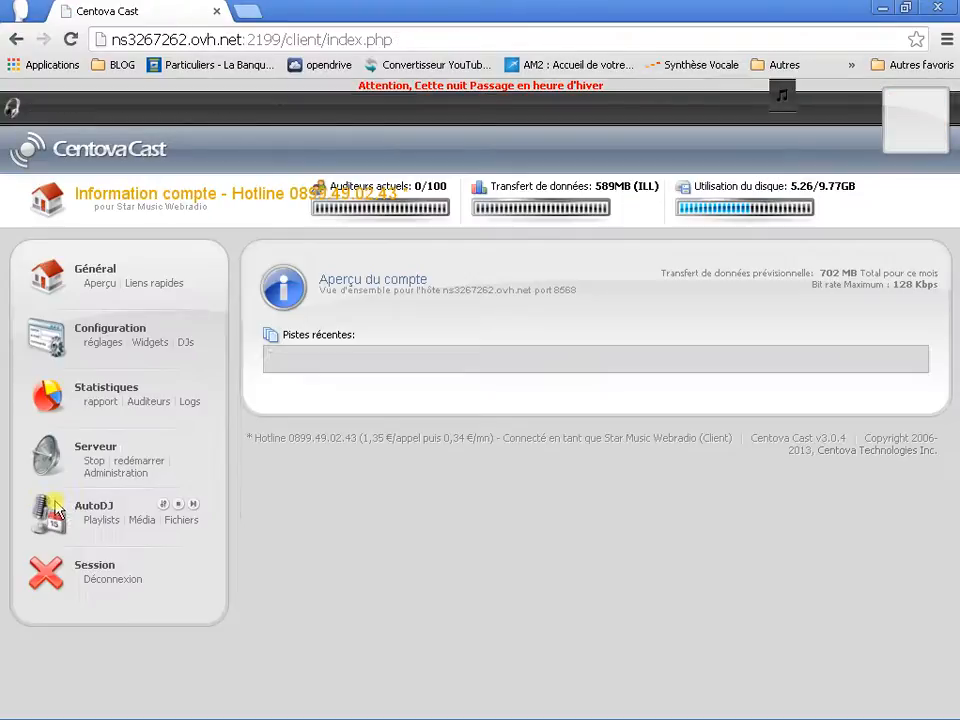
# View the AutoDJ media library once more and go back to the account overview
pyautogui.click(142, 519)
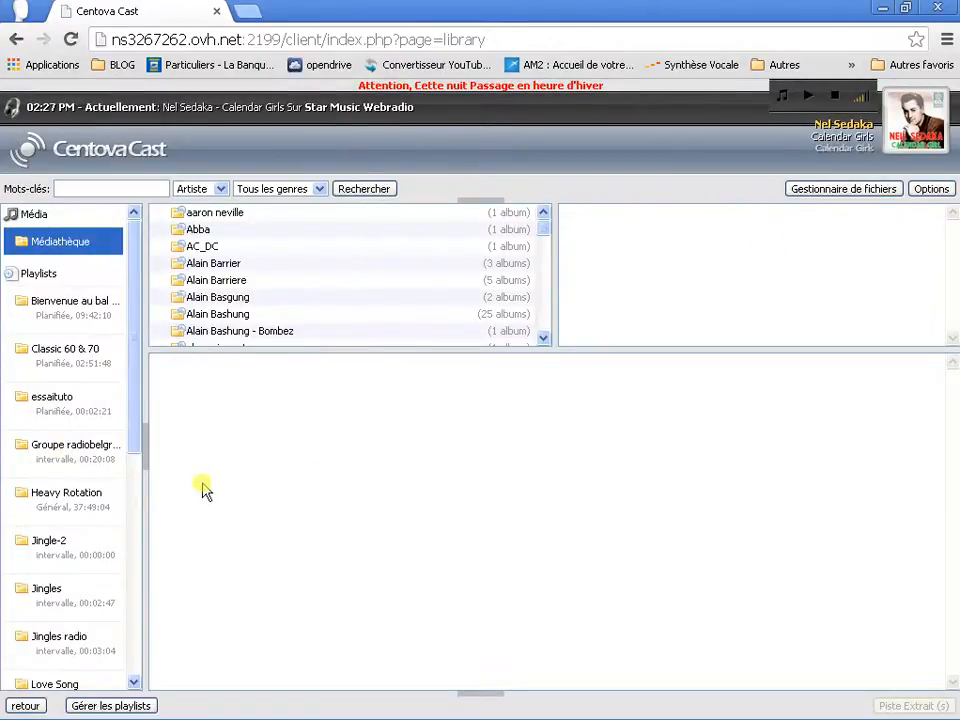
pyautogui.click(22, 710)
pyautogui.click(464, 565)
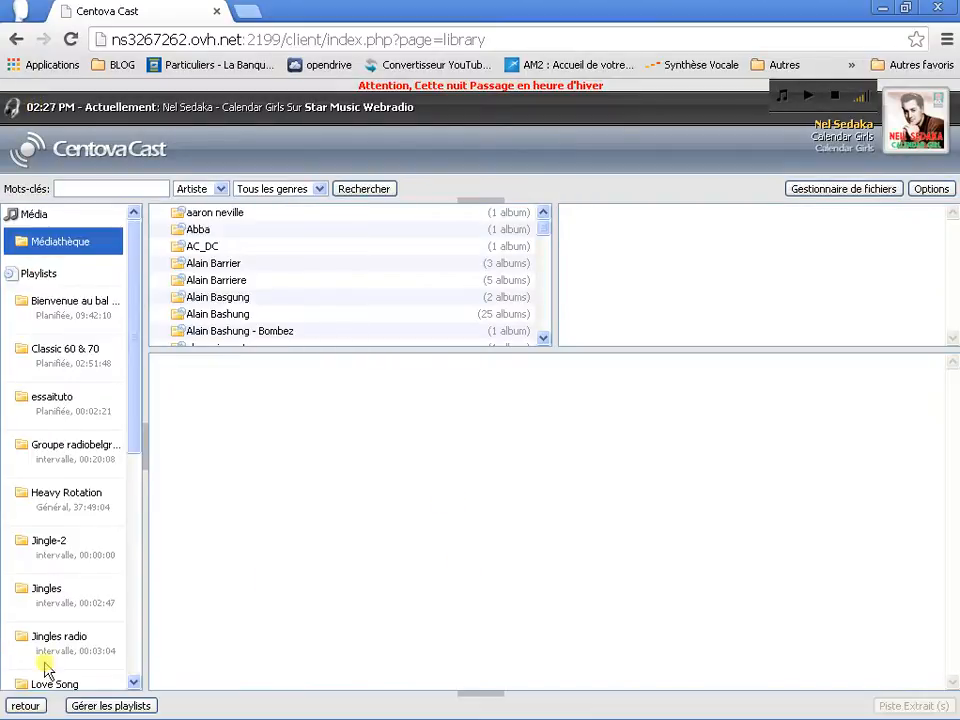
pyautogui.click(30, 706)
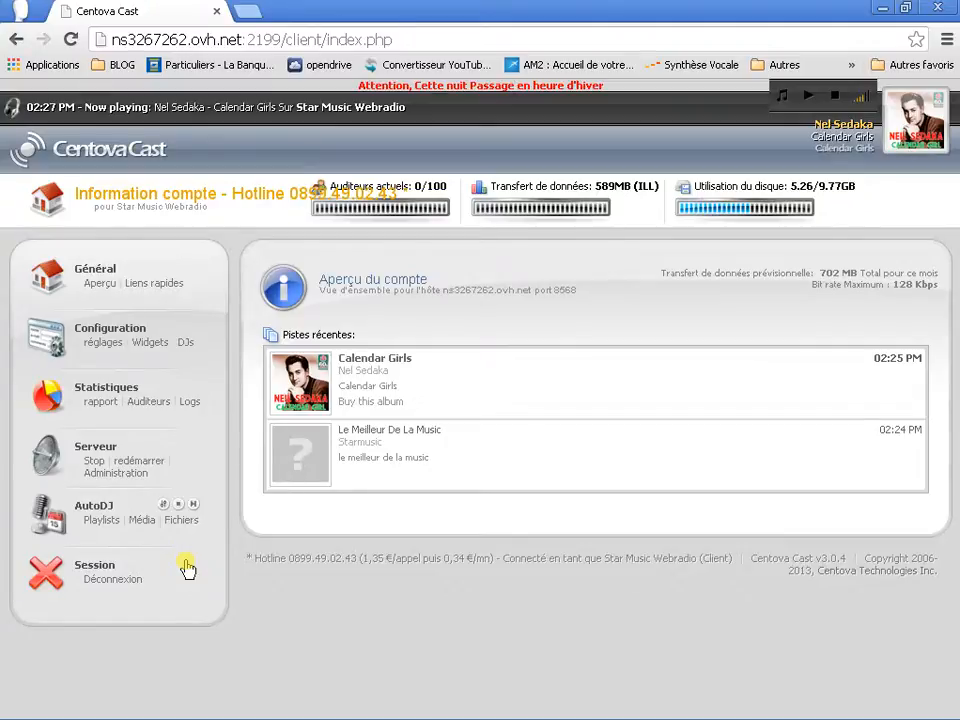
# Delete the "essaituto" playlist from the AutoDJ playlists
pyautogui.click(103, 525)
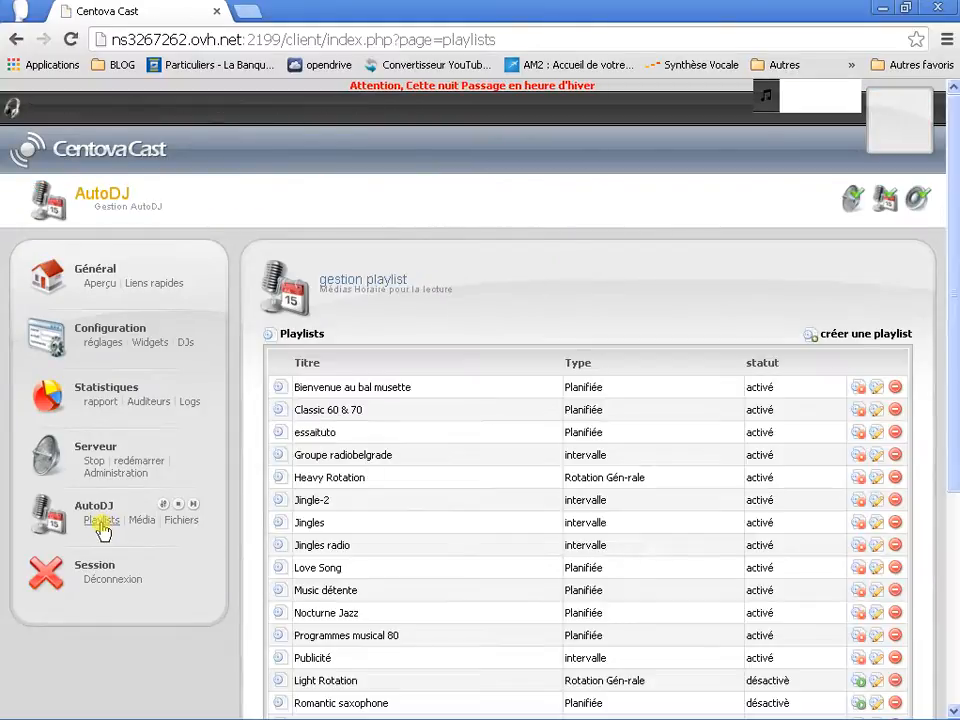
pyautogui.scroll(-2, 461, 439)
pyautogui.scroll(1, 388, 326)
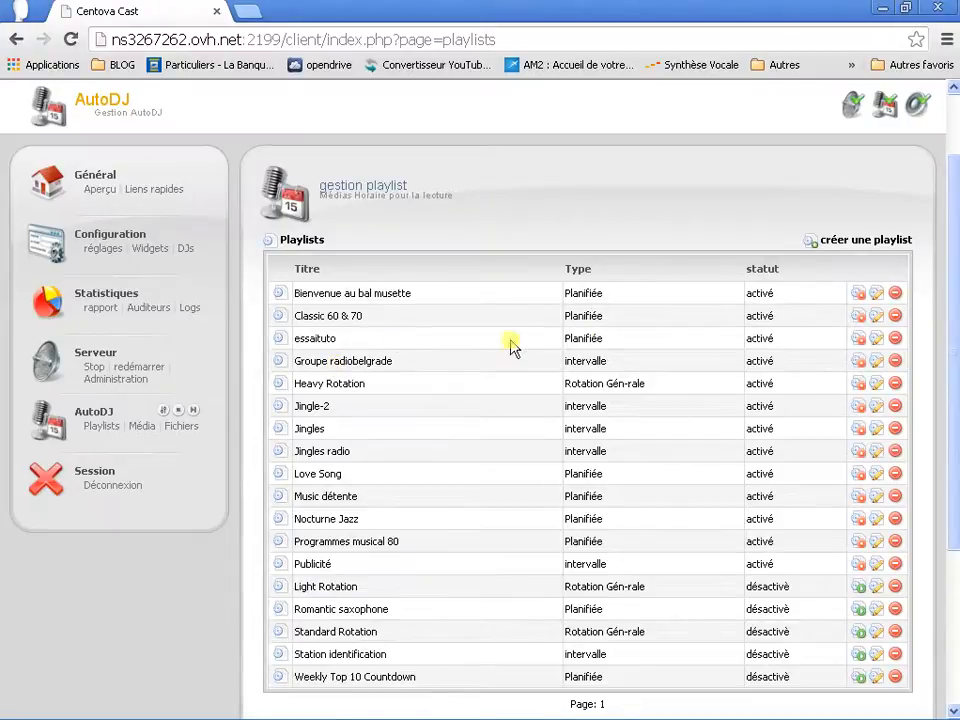
pyautogui.click(895, 340)
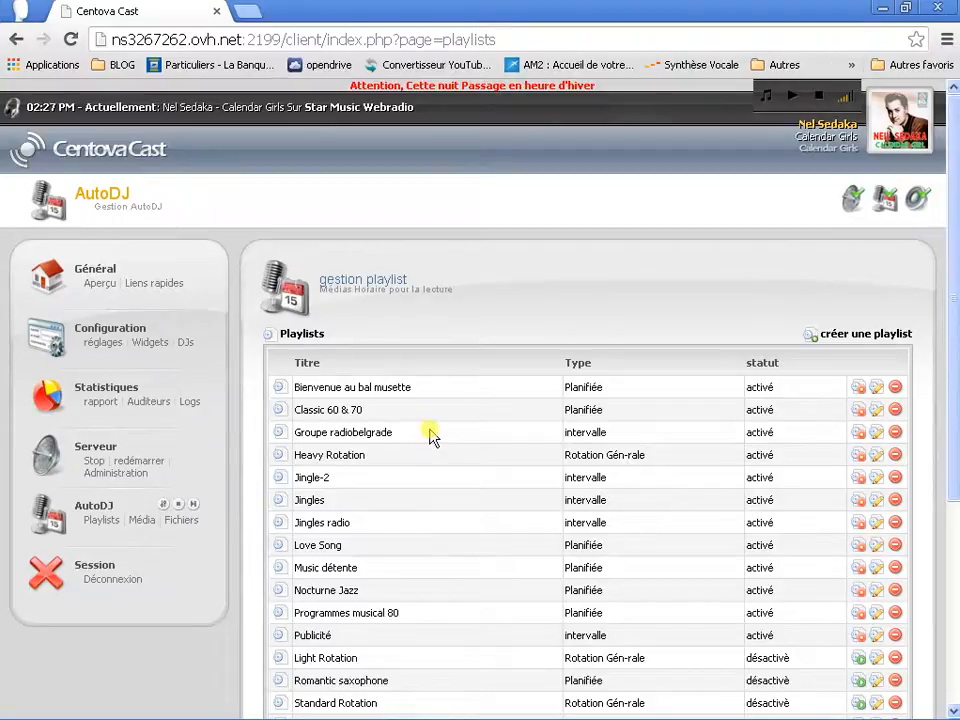
# Start a new AutoDJ playlist titled "essaiplayliste" and keep its status as activé
pyautogui.click(845, 338)
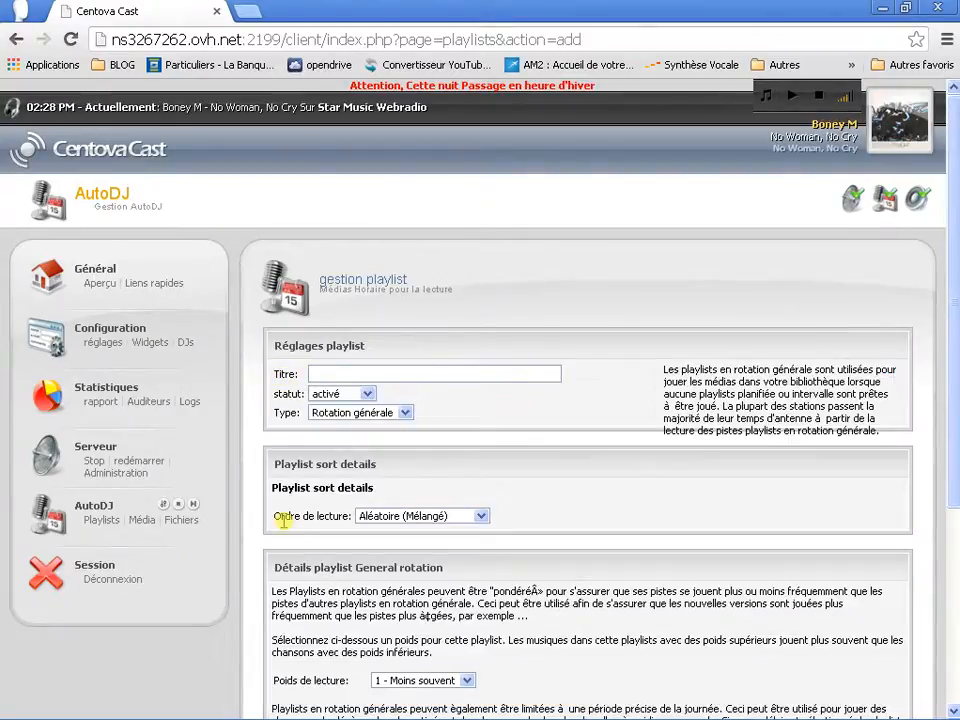
pyautogui.scroll(-1, 290, 450)
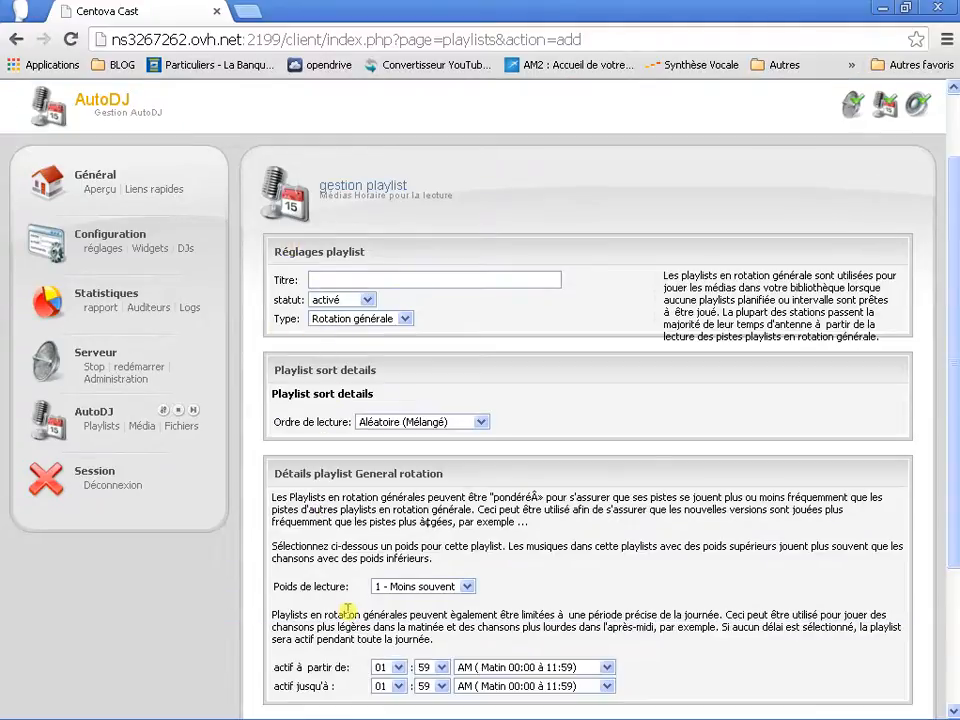
pyautogui.scroll(1, 347, 608)
pyautogui.click(314, 374)
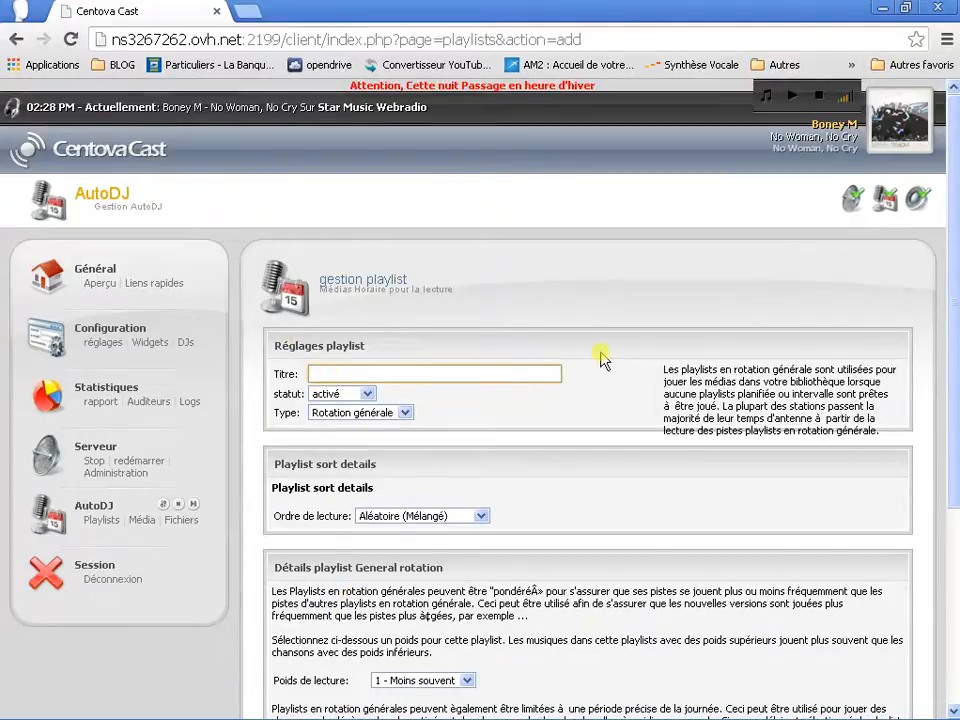
pyautogui.write('essai')
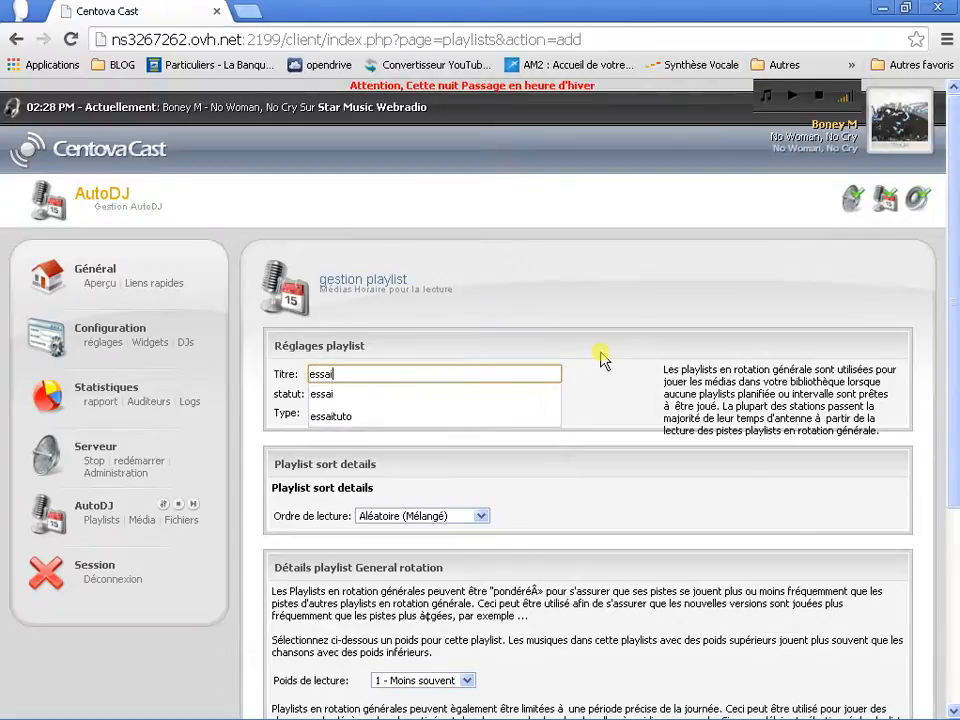
pyautogui.write('pl')
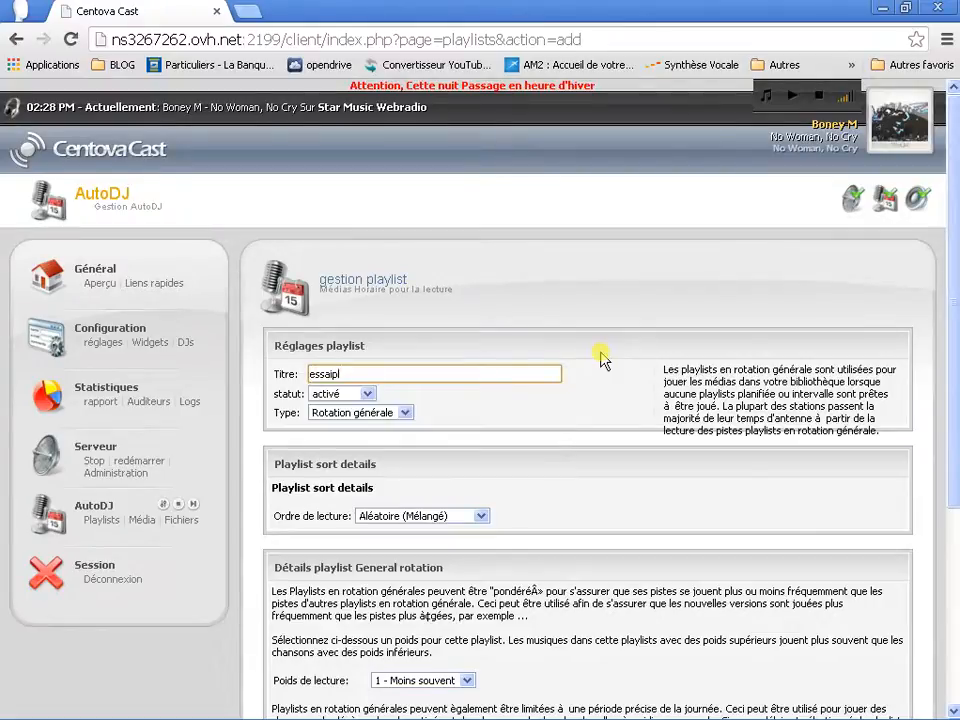
pyautogui.write('ayliste')
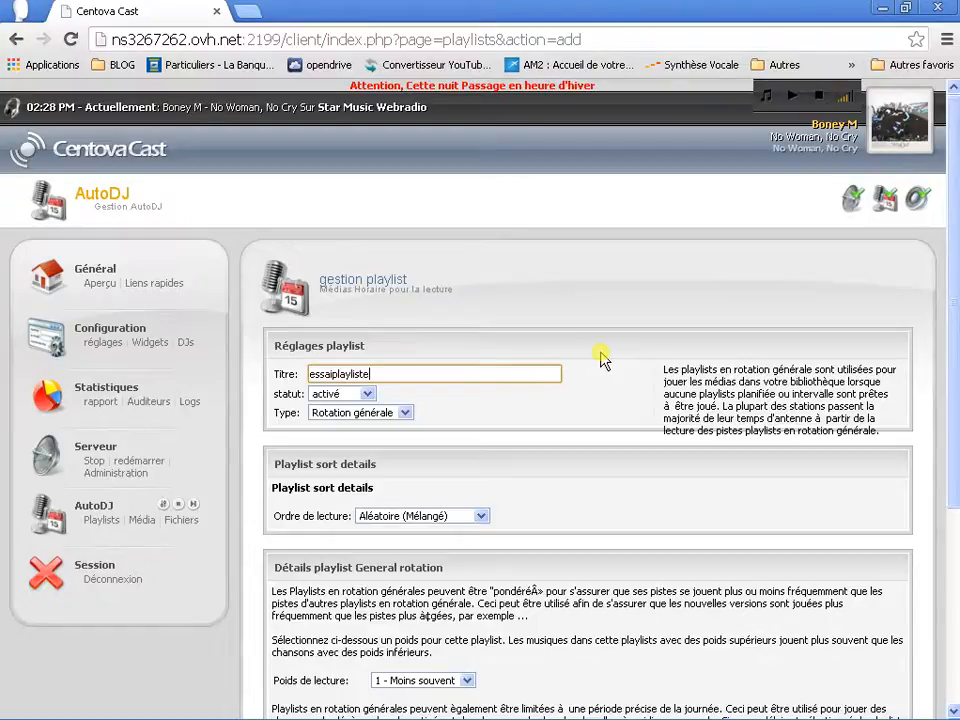
pyautogui.click(368, 395)
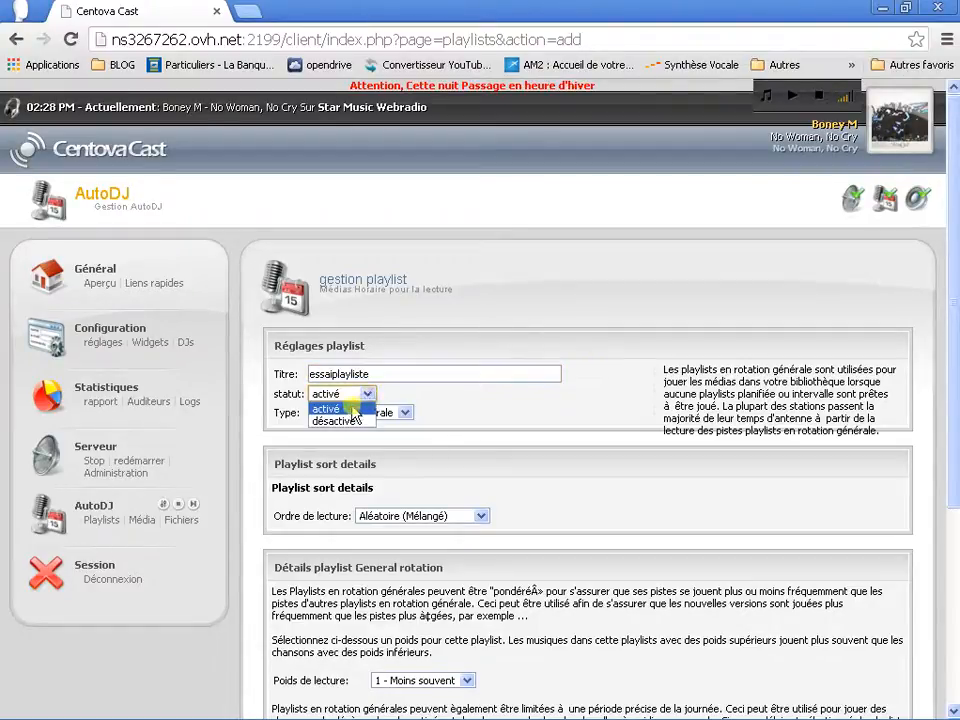
pyautogui.click(328, 394)
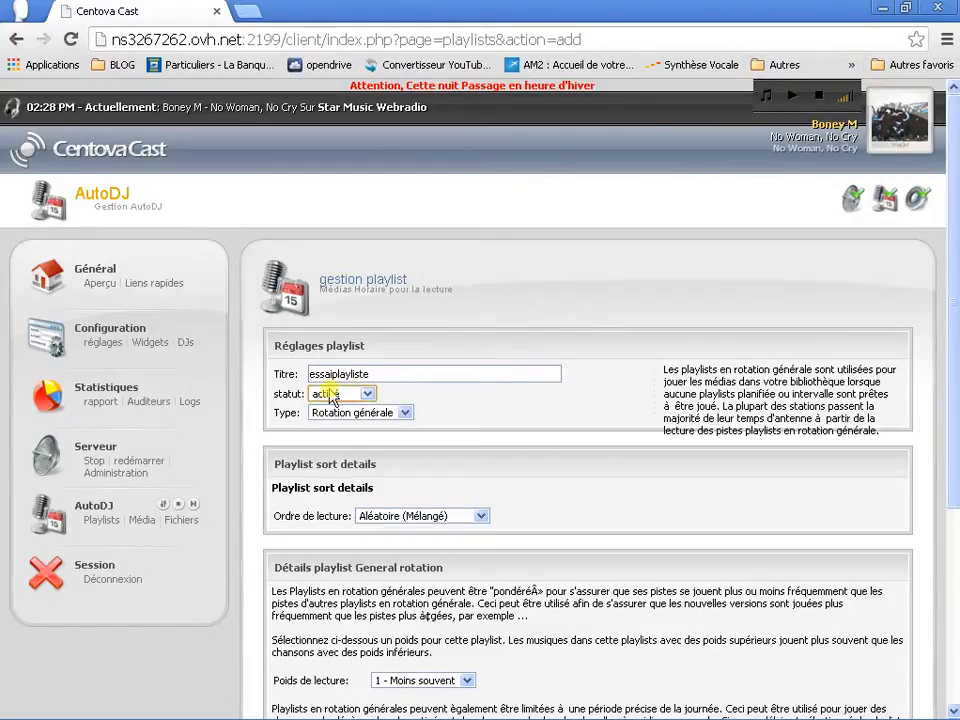
# Set the type of the "essaiplayliste" playlist to Planifiée
pyautogui.click(404, 414)
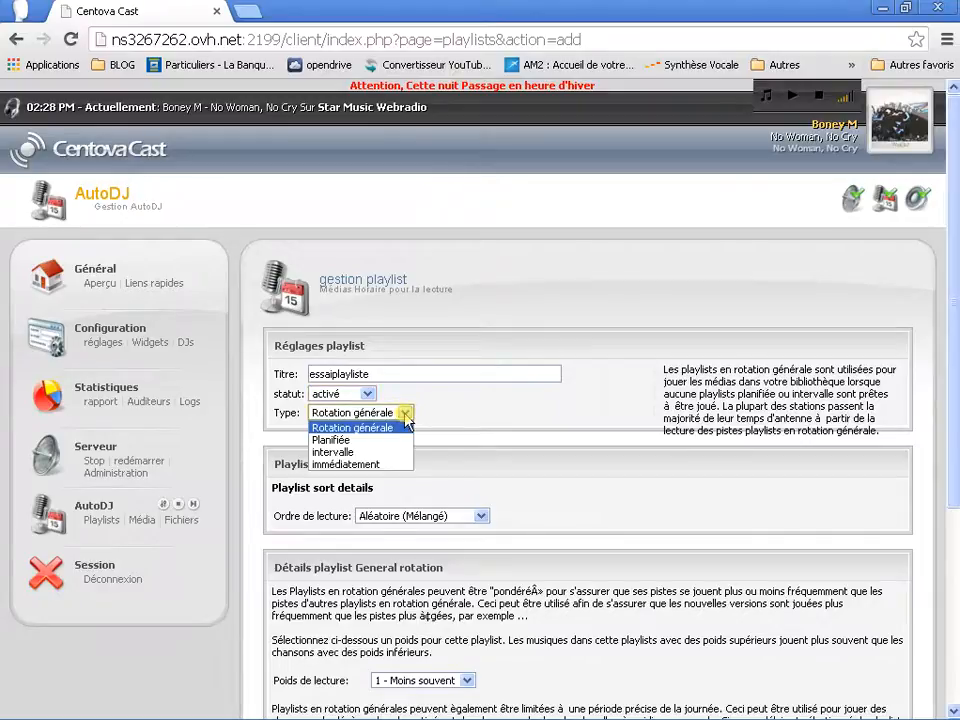
pyautogui.click(345, 420)
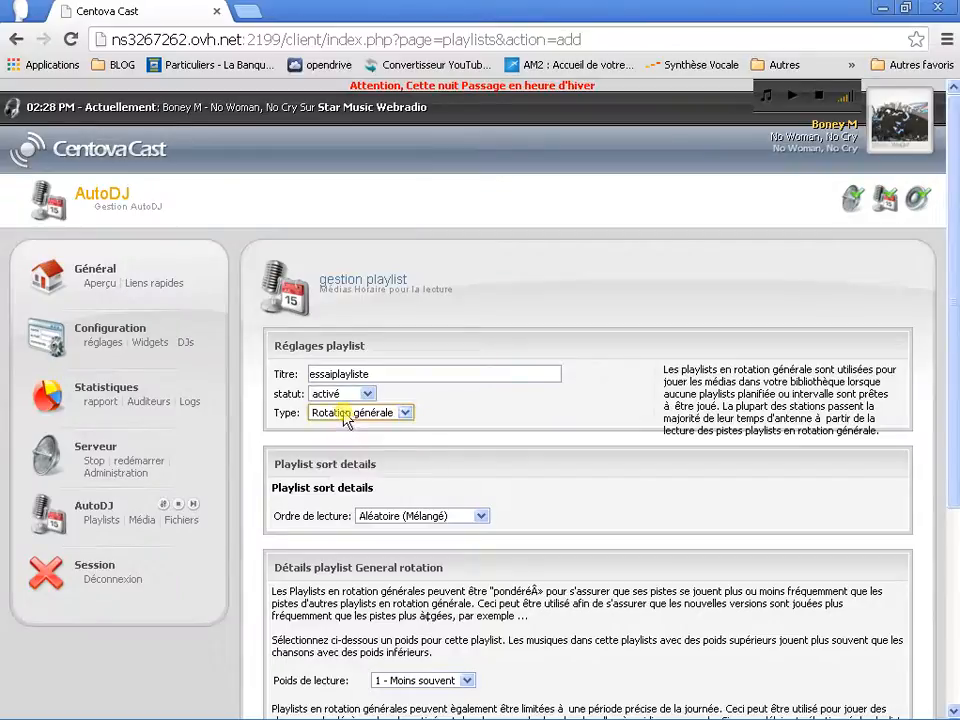
pyautogui.click(408, 413)
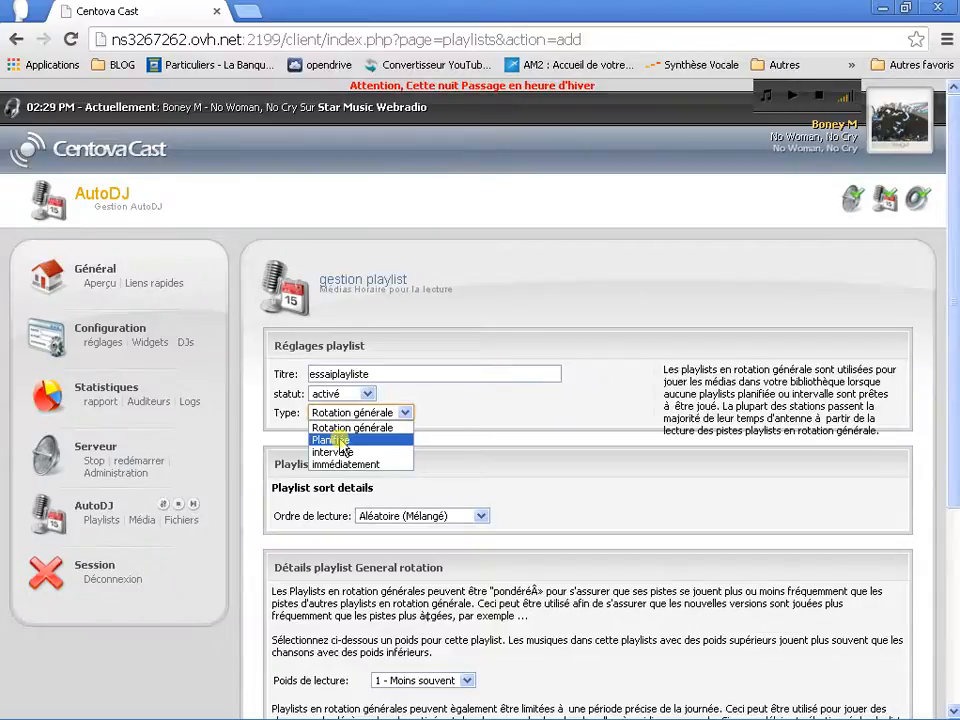
pyautogui.click(340, 441)
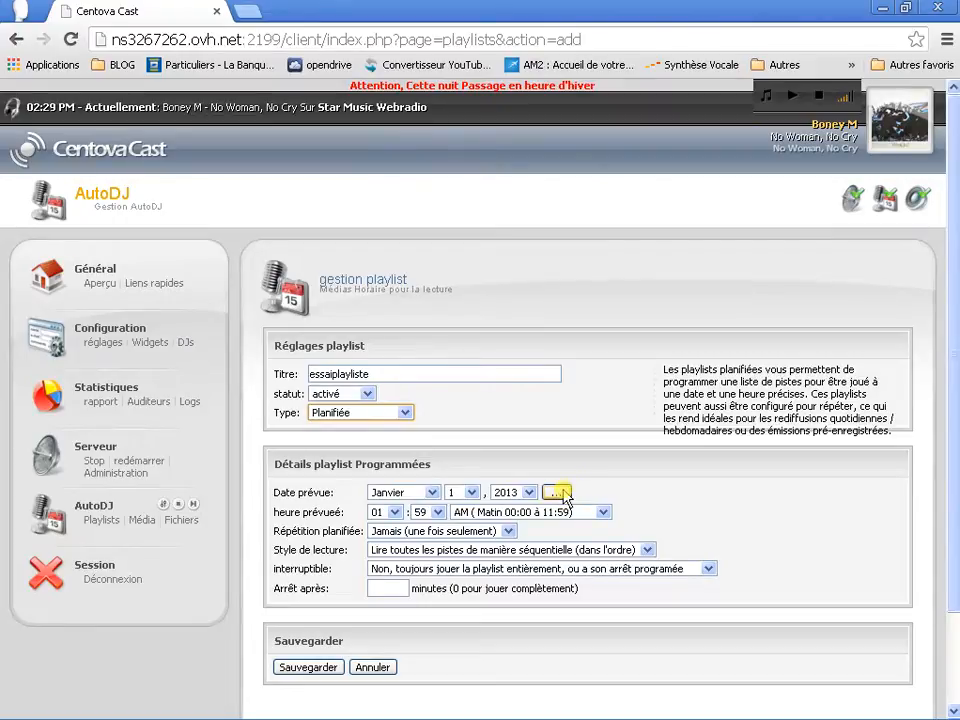
# Set the playlist's scheduled time to 01:00 PM (Après-midi 12:00 à 23:59)
pyautogui.click(394, 513)
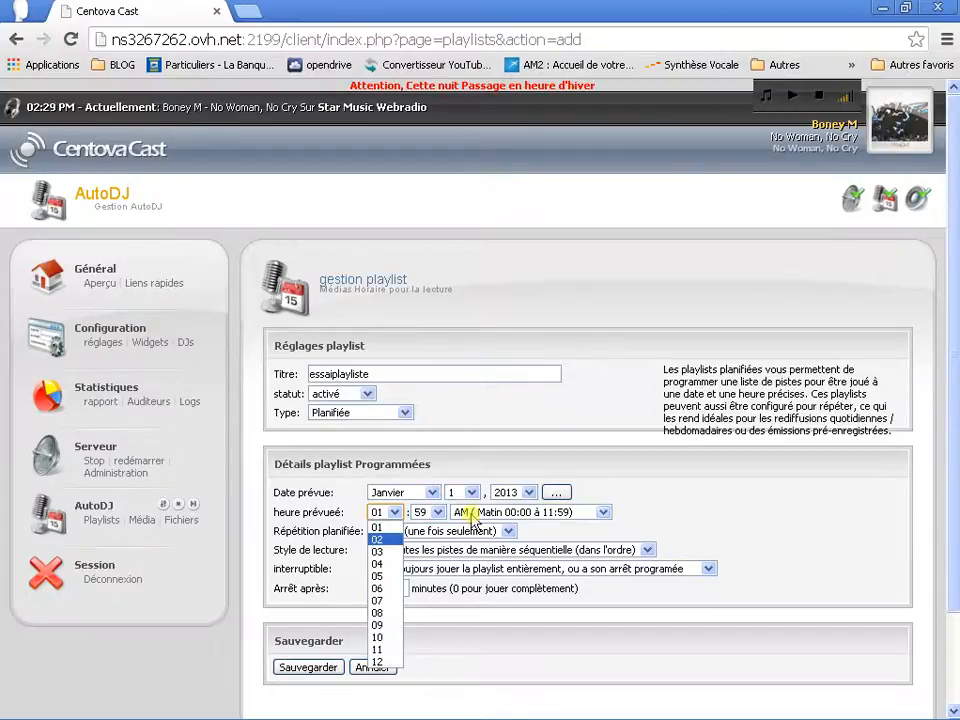
pyautogui.click(604, 512)
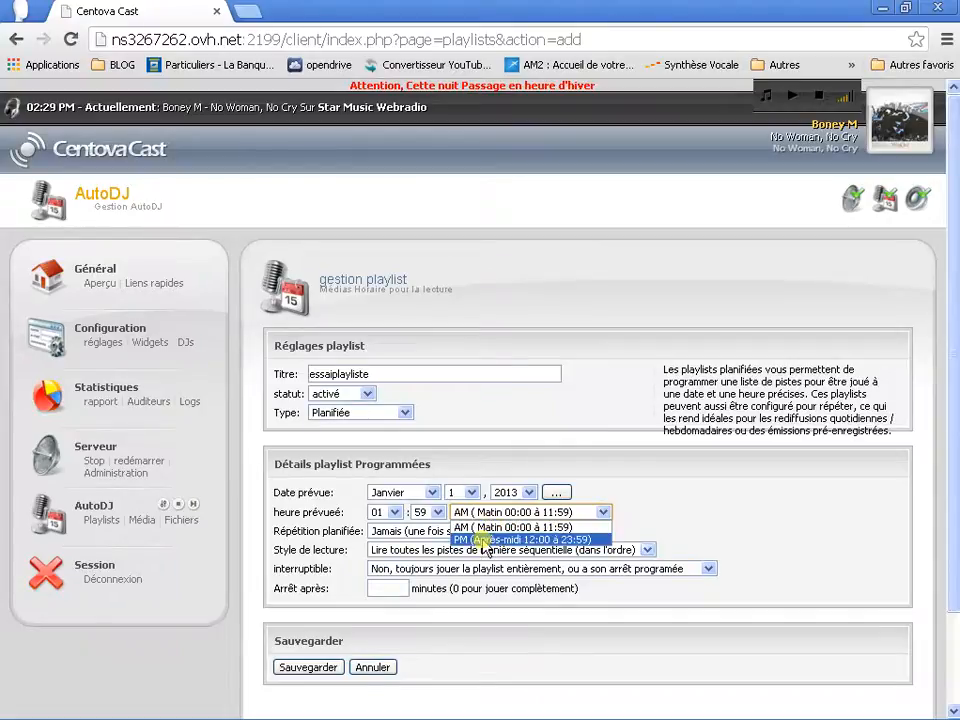
pyautogui.click(395, 513)
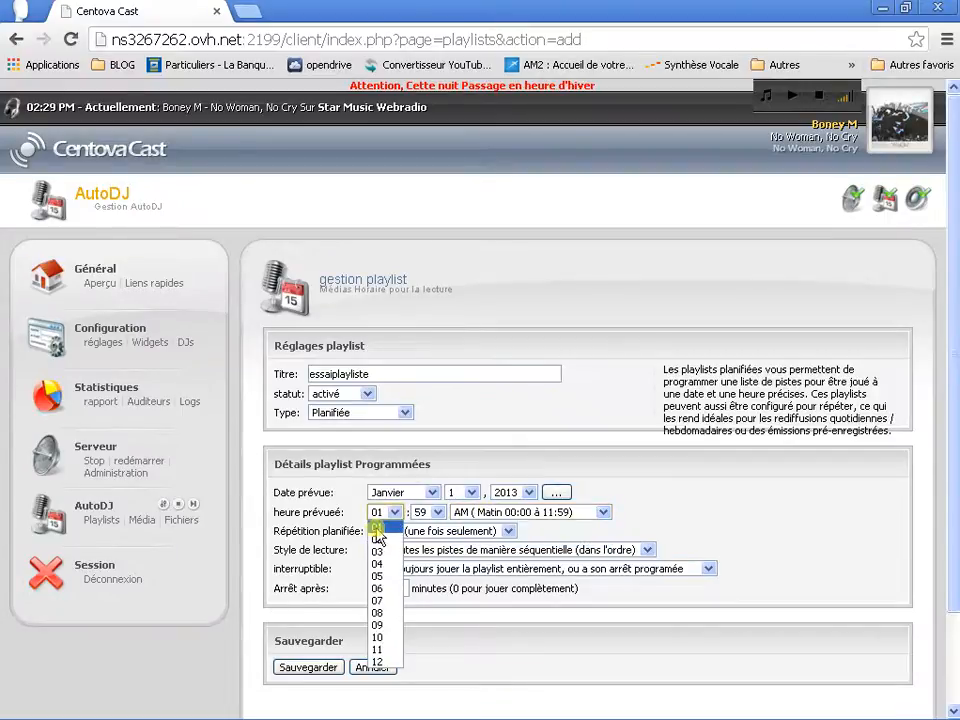
pyautogui.click(379, 527)
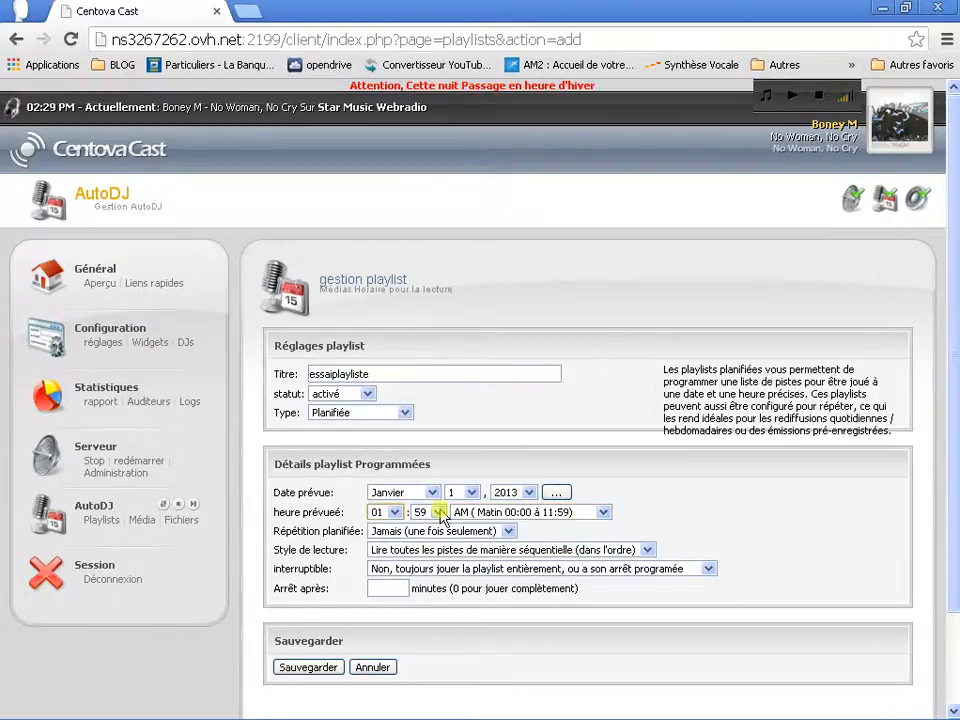
pyautogui.click(440, 514)
pyautogui.scroll(13, 445, 290)
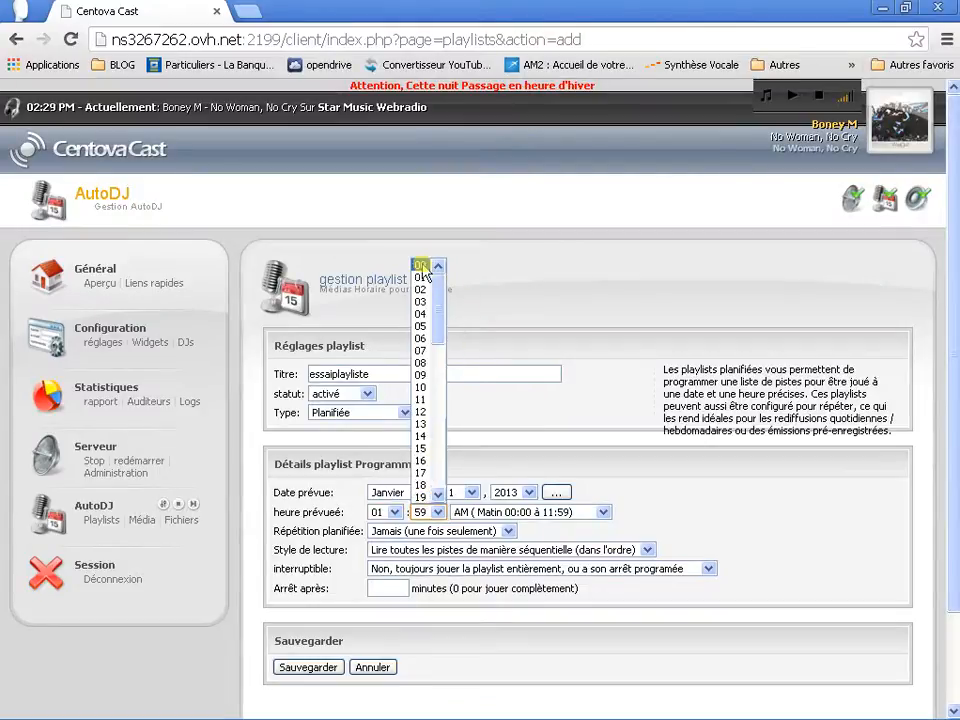
pyautogui.click(425, 272)
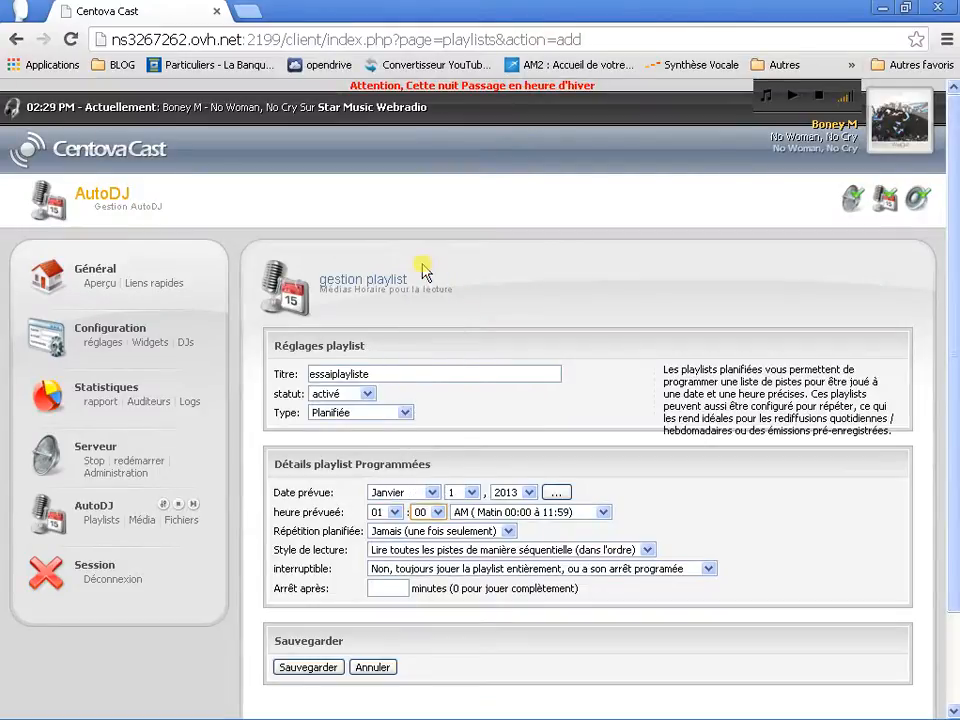
pyautogui.click(604, 512)
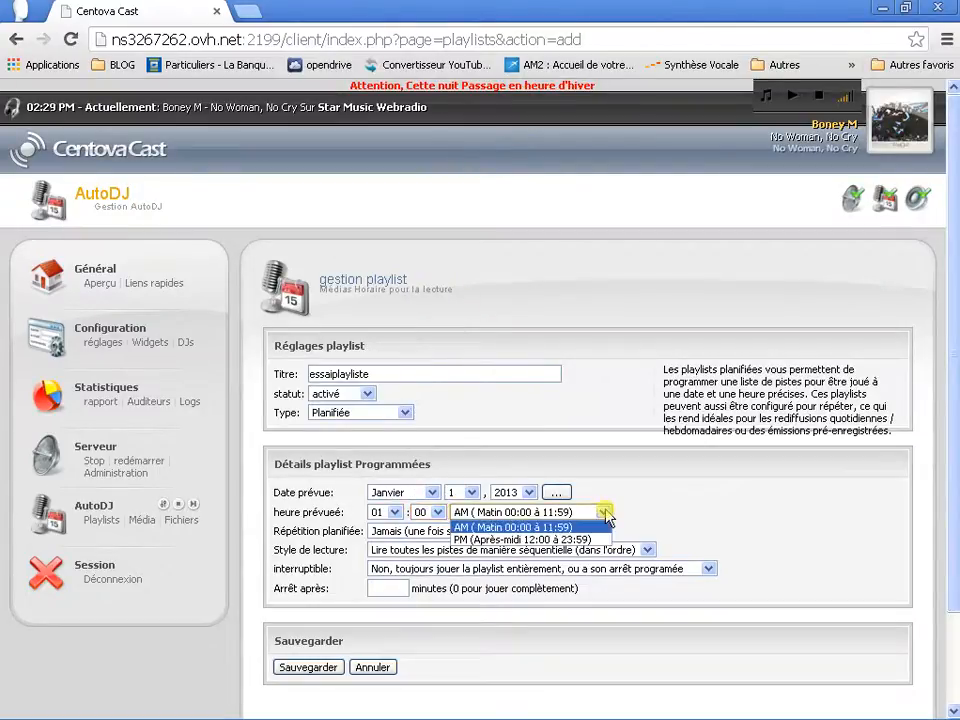
pyautogui.click(521, 540)
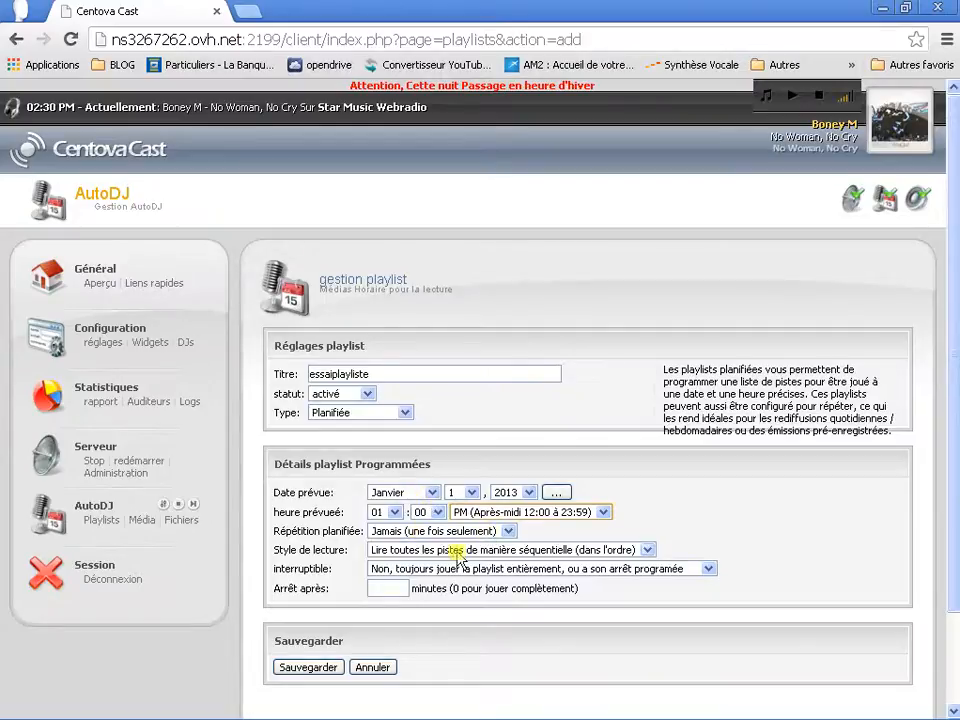
# Set the scheduled repetition to Toutes les semaines and select Lundi, Mercredi and Vendredi as repeat days
pyautogui.click(509, 531)
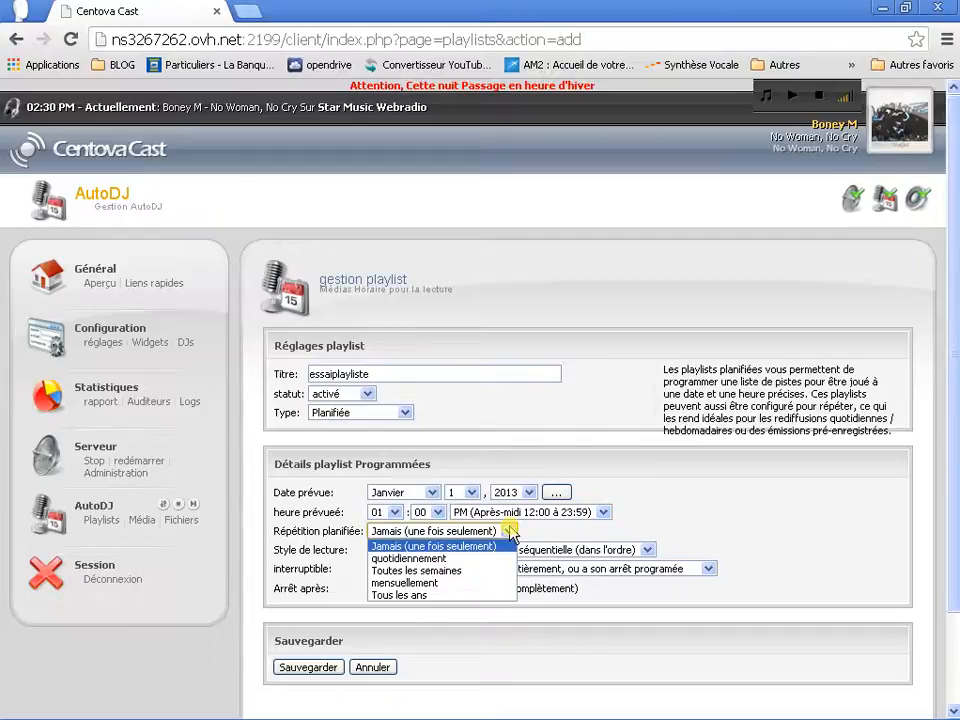
pyautogui.click(433, 571)
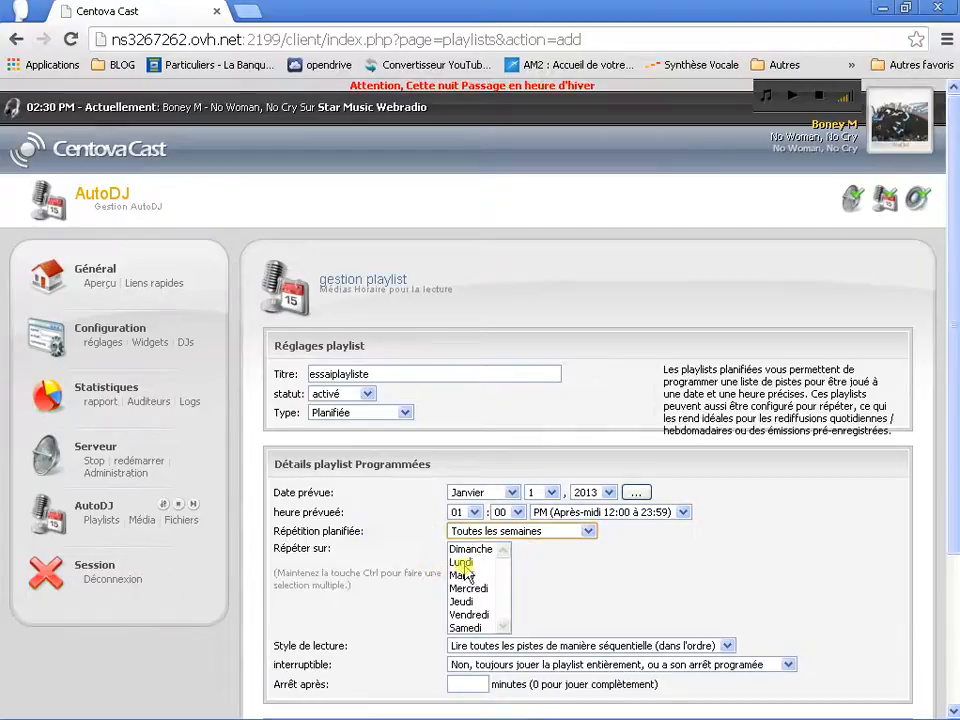
pyautogui.click(461, 563)
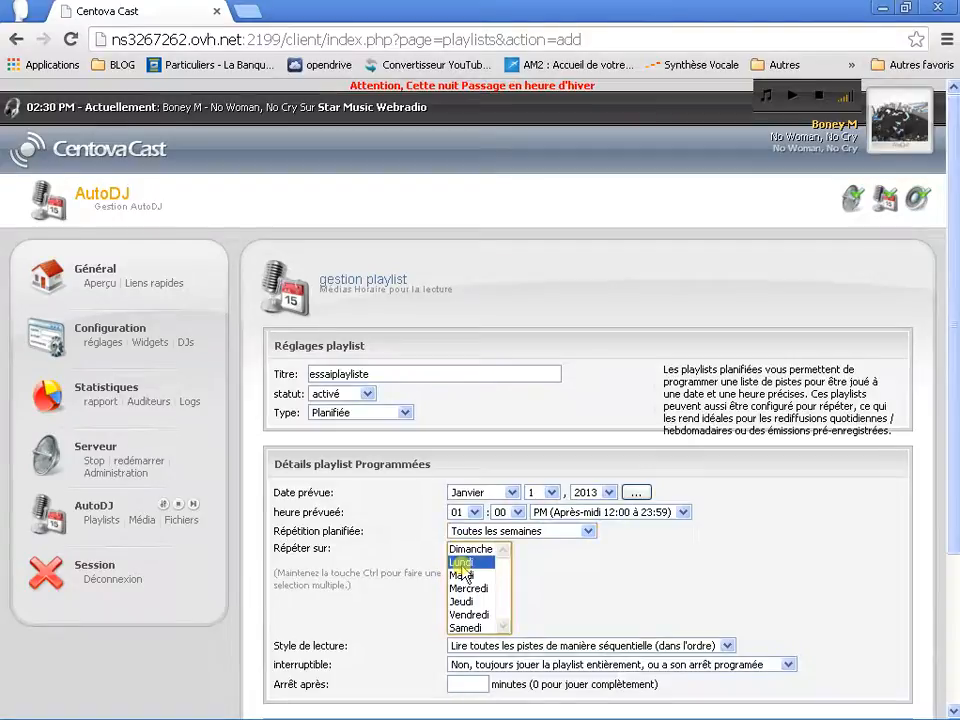
pyautogui.click(462, 576)
pyautogui.click(465, 588)
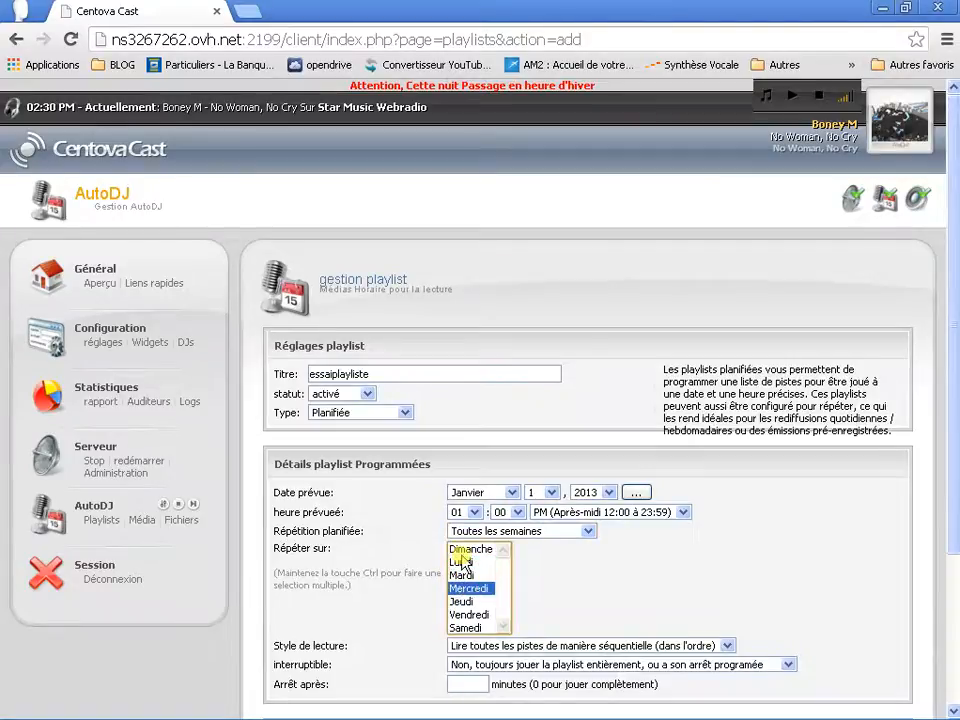
pyautogui.keyDown('ctrl'); pyautogui.click(465, 615); pyautogui.keyUp('ctrl')
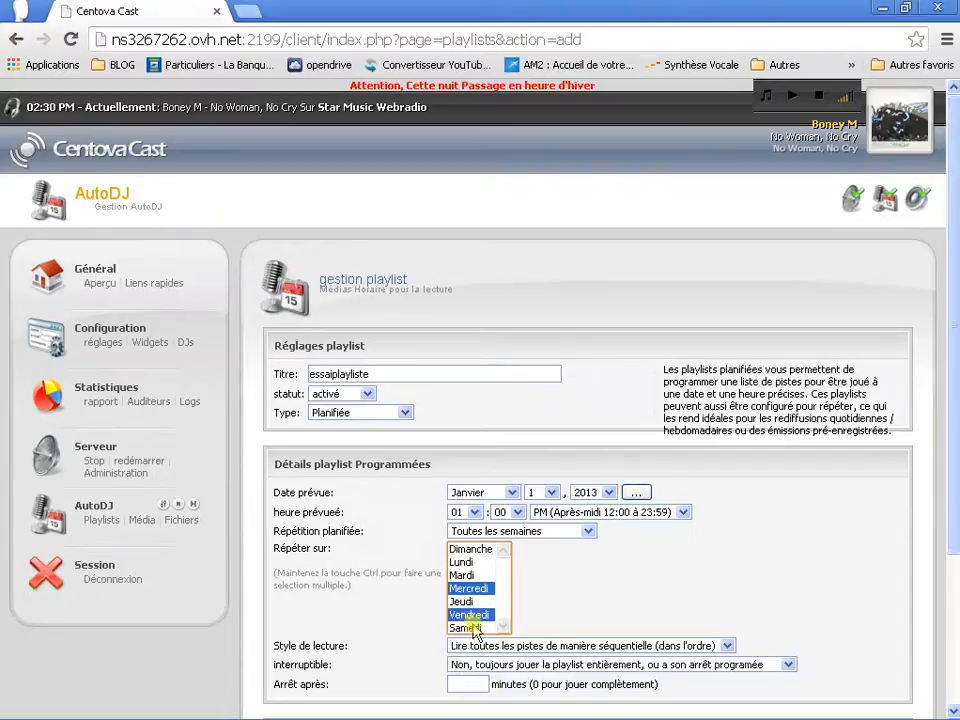
pyautogui.keyDown('ctrl'); pyautogui.click(465, 563); pyautogui.keyUp('ctrl')
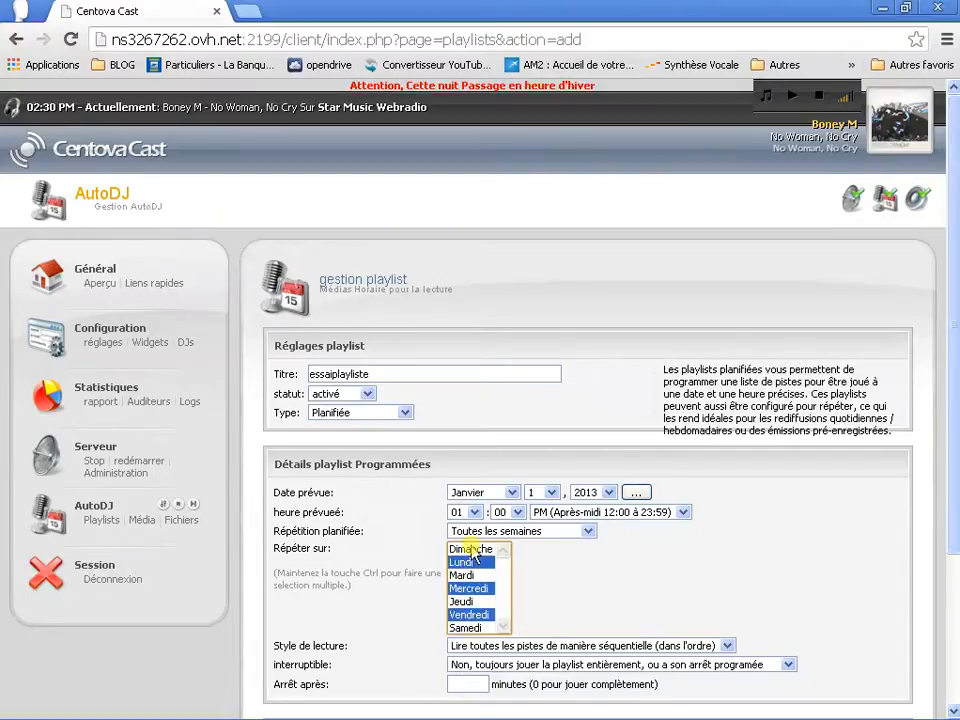
# Change the weekly repeat days so that only Lundi is selected
pyautogui.click(471, 550)
pyautogui.keyDown('shift'); pyautogui.click(465, 628); pyautogui.keyUp('shift')
pyautogui.click(463, 575)
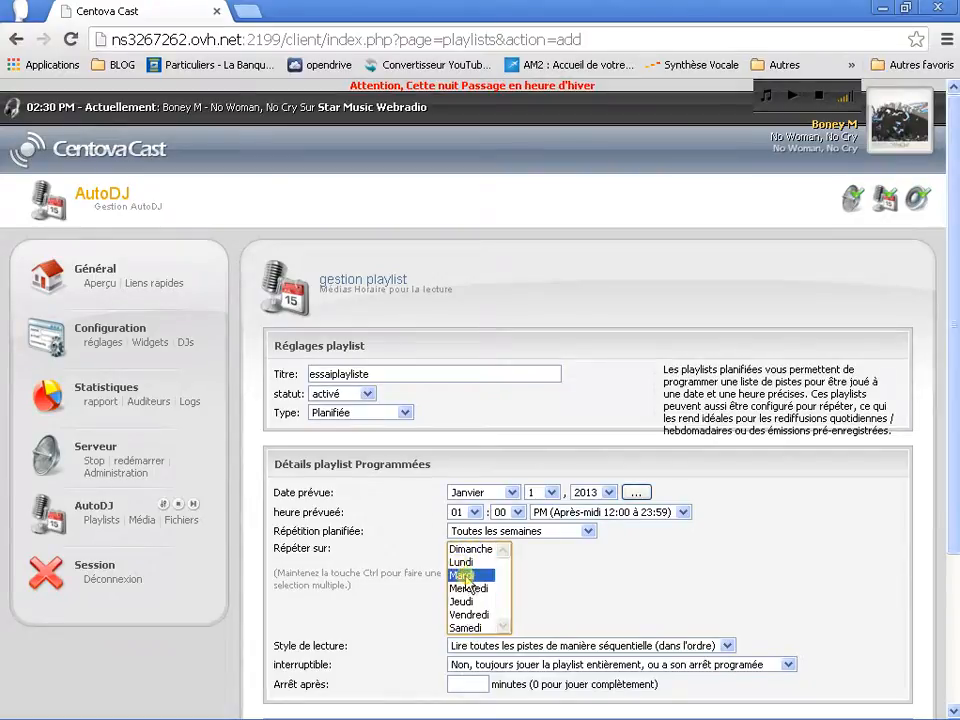
pyautogui.click(461, 563)
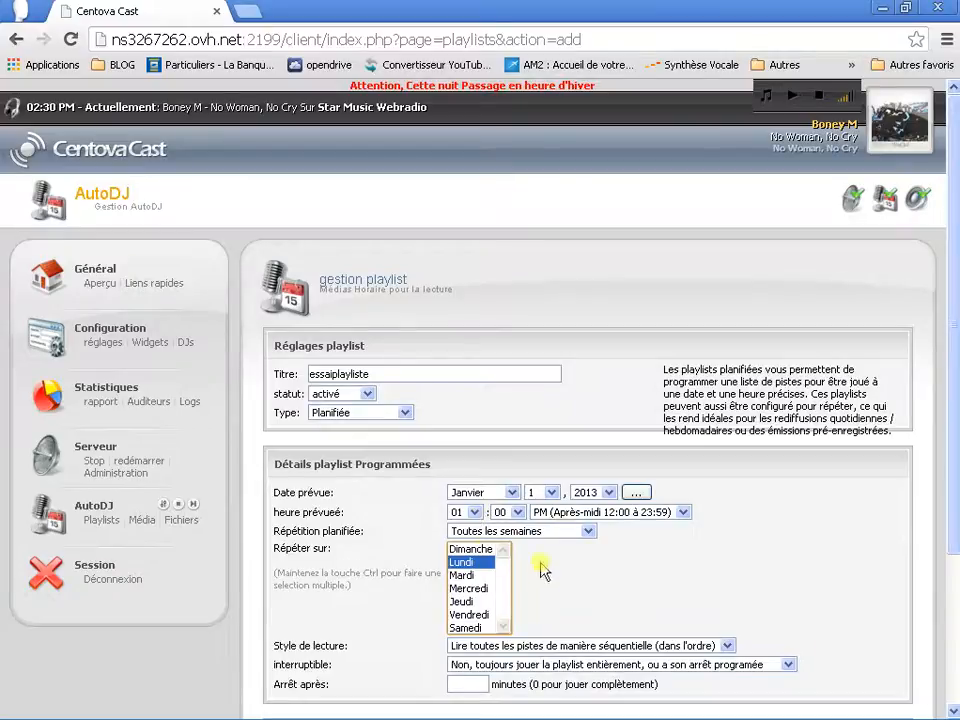
# Set the playback style to "Jouer une seule piste choisie au hasard dans cette playlist", keep Lundi selected and save the playlist
pyautogui.scroll(-2, 605, 590)
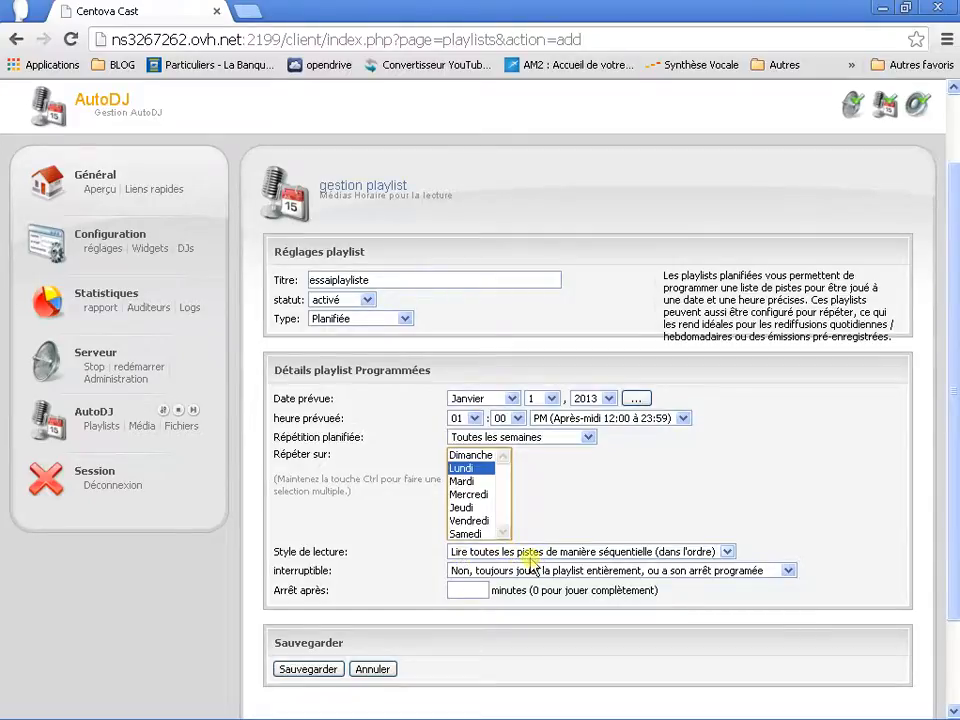
pyautogui.click(728, 553)
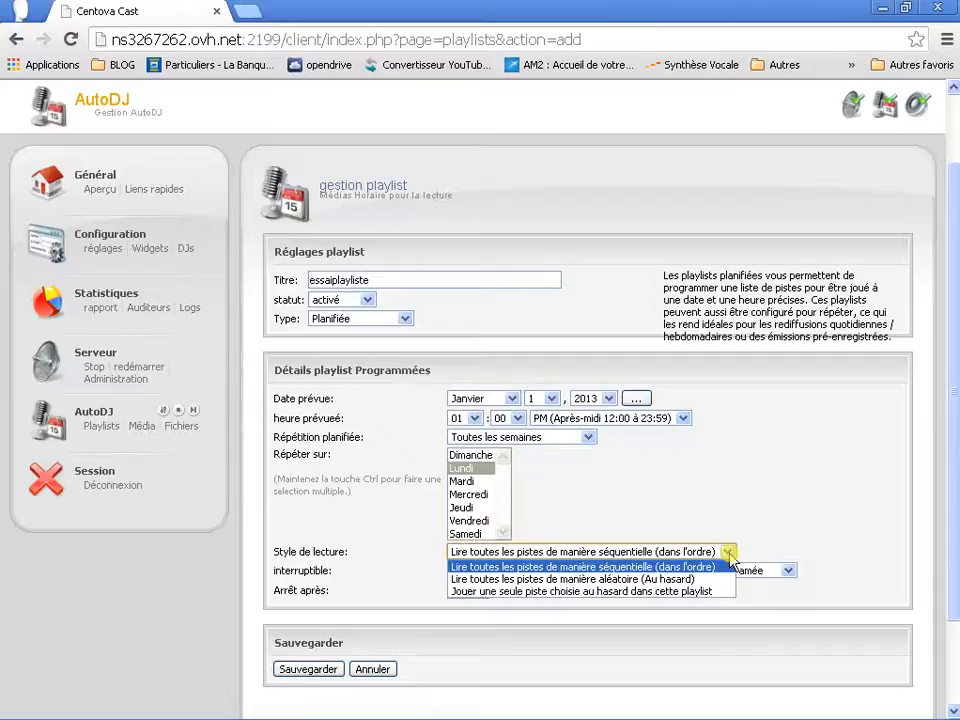
pyautogui.click(620, 580)
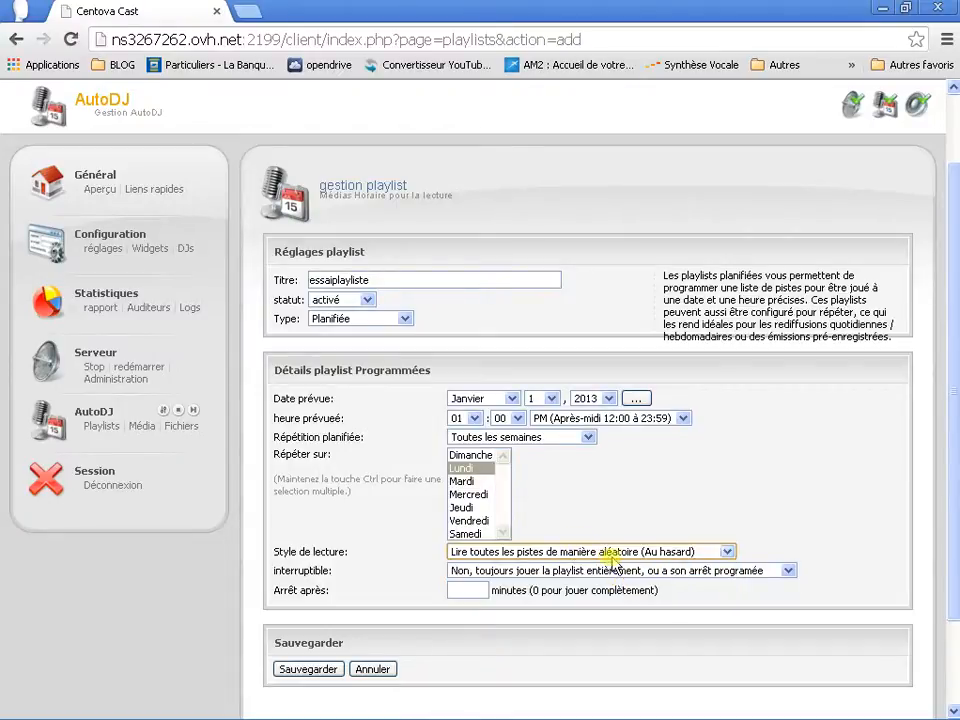
pyautogui.click(728, 553)
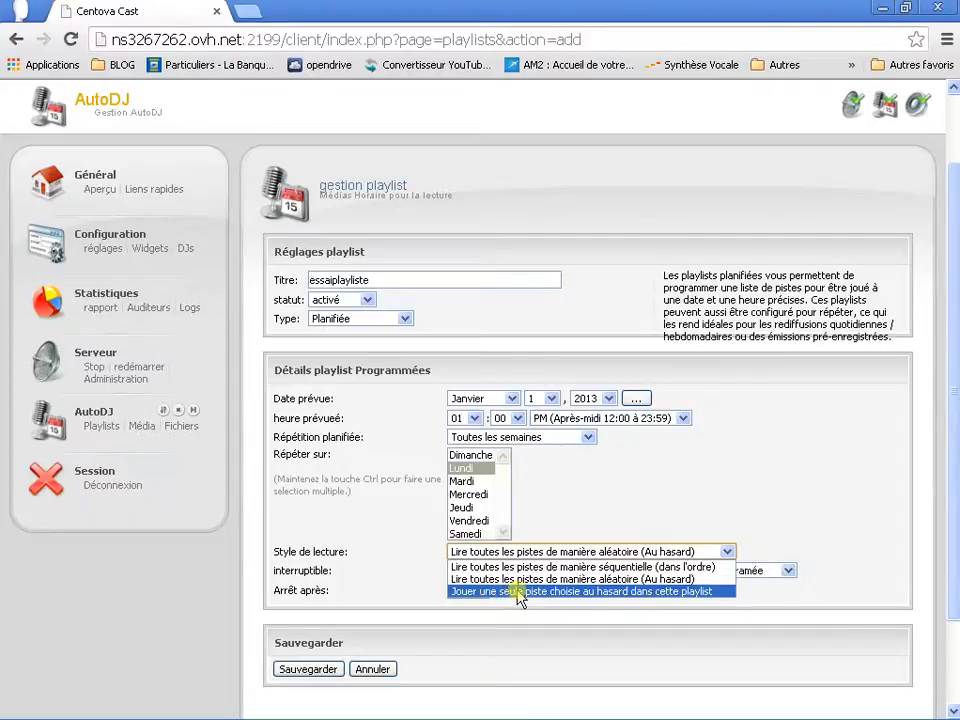
pyautogui.click(519, 596)
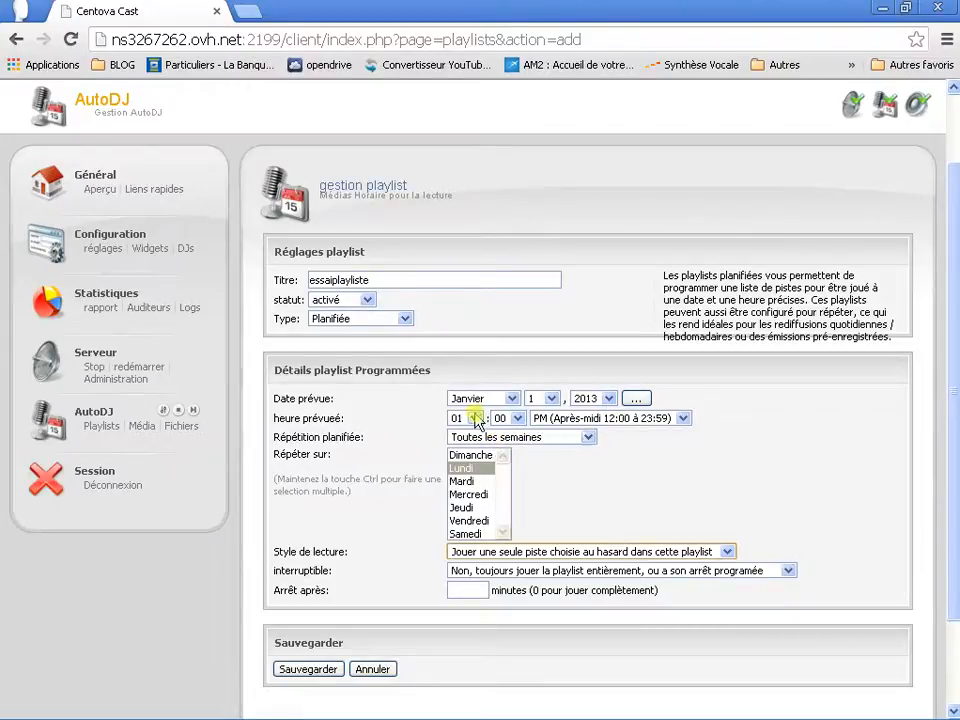
pyautogui.click(465, 470)
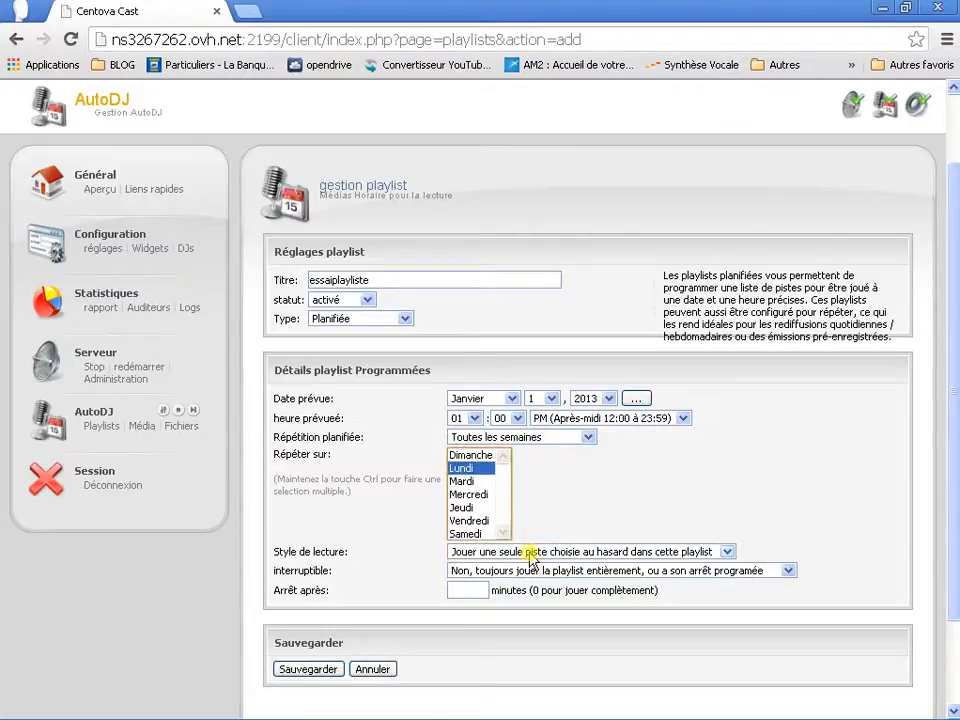
pyautogui.click(317, 672)
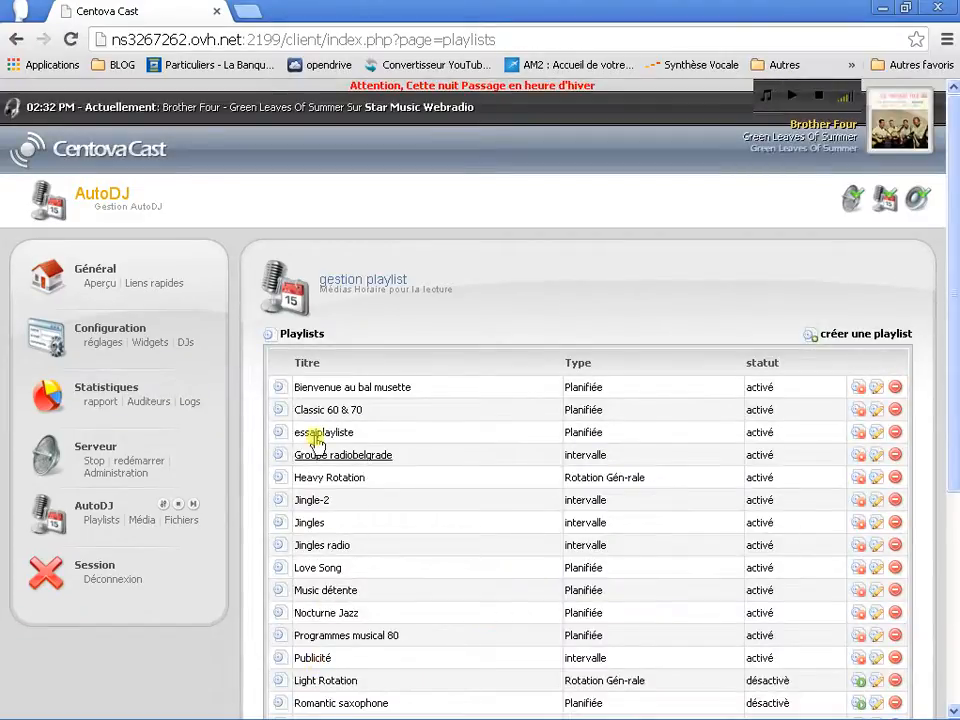
# Locate "essaiplayliste" in the playlist overview and launch the media library
pyautogui.moveTo(362, 432); pyautogui.dragTo(295, 432)
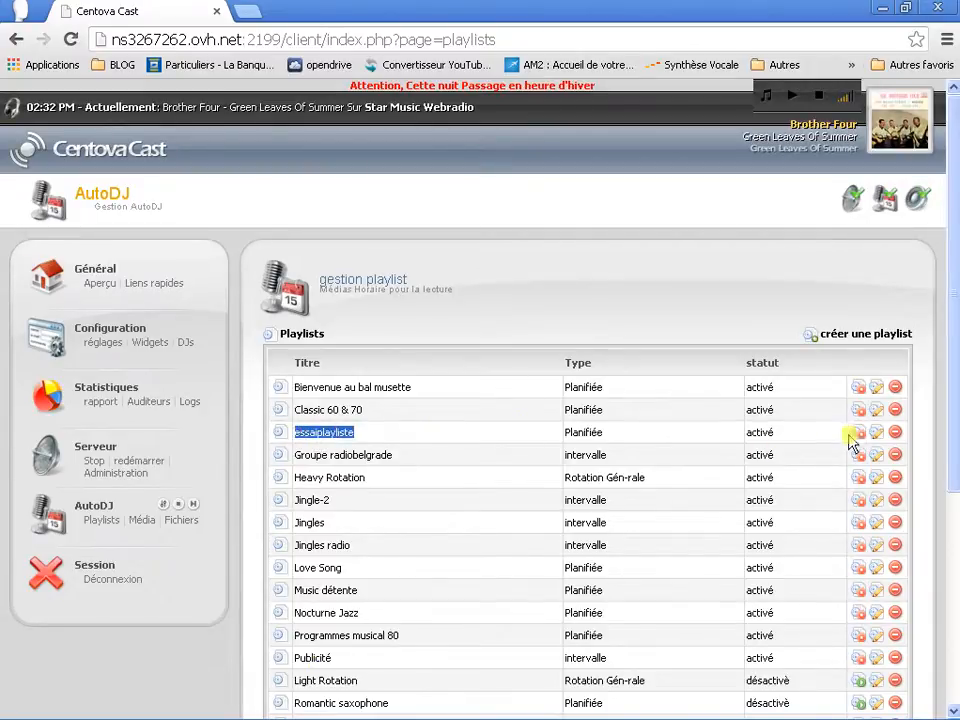
pyautogui.click(425, 434)
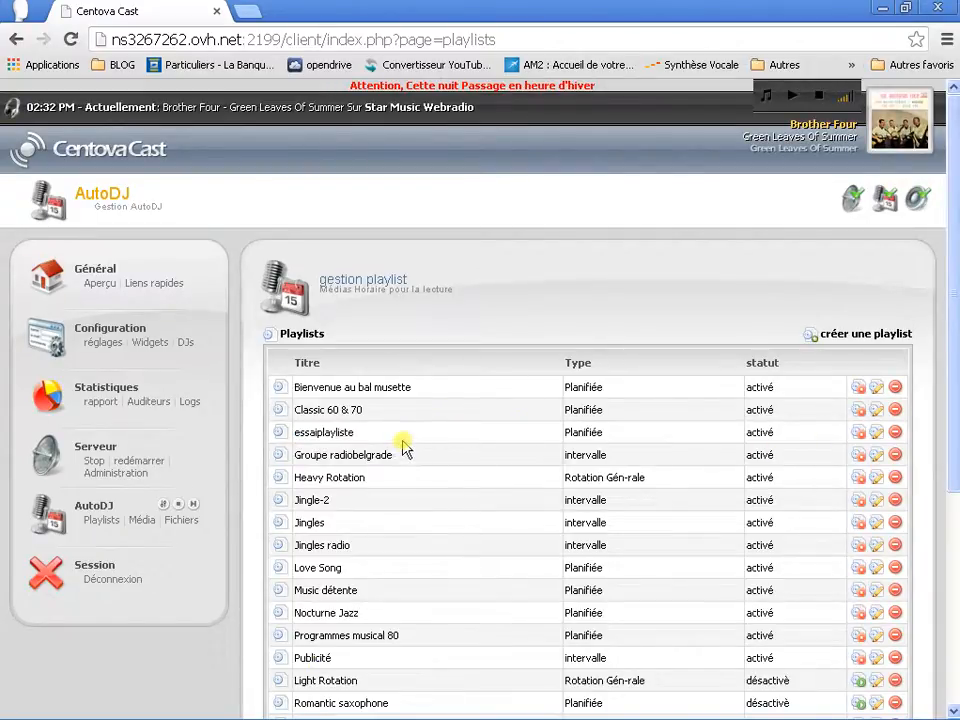
pyautogui.scroll(-2, 401, 448)
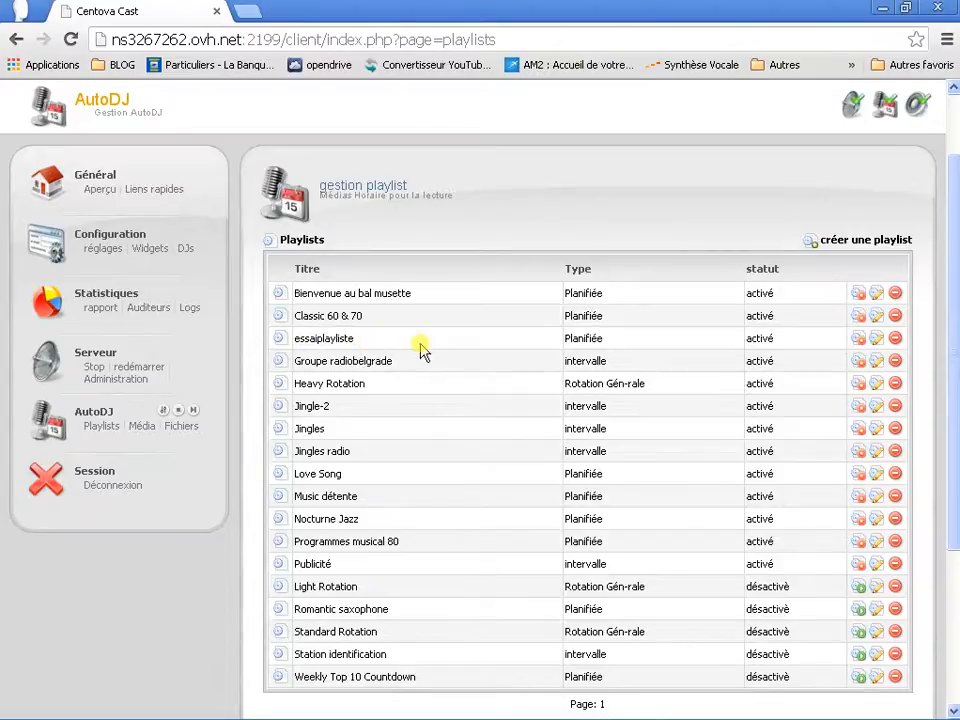
pyautogui.scroll(-2, 418, 349)
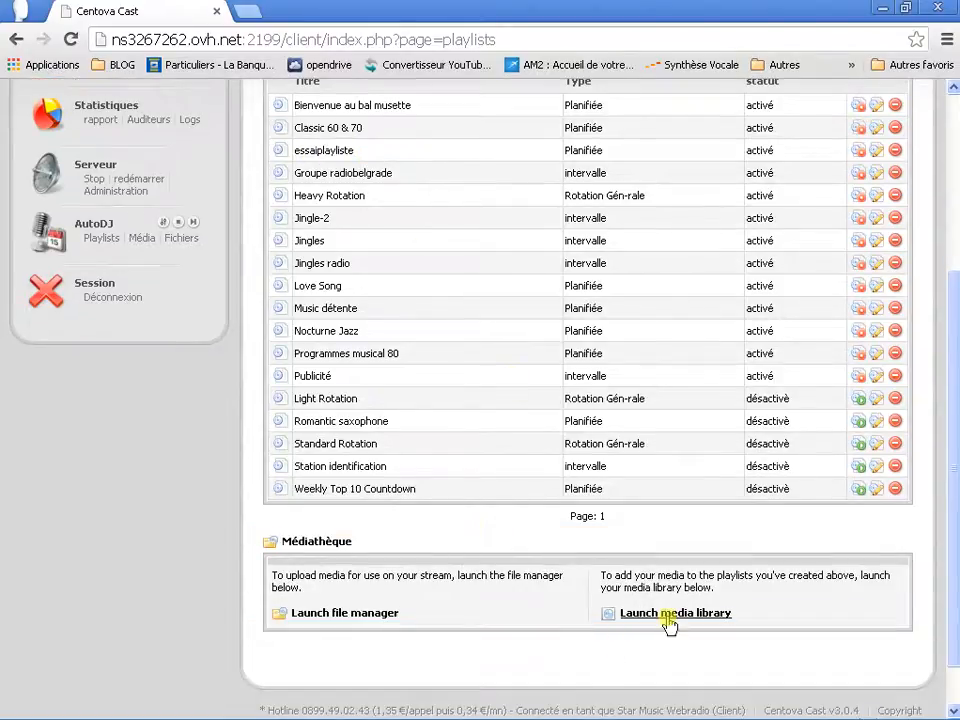
pyautogui.click(670, 613)
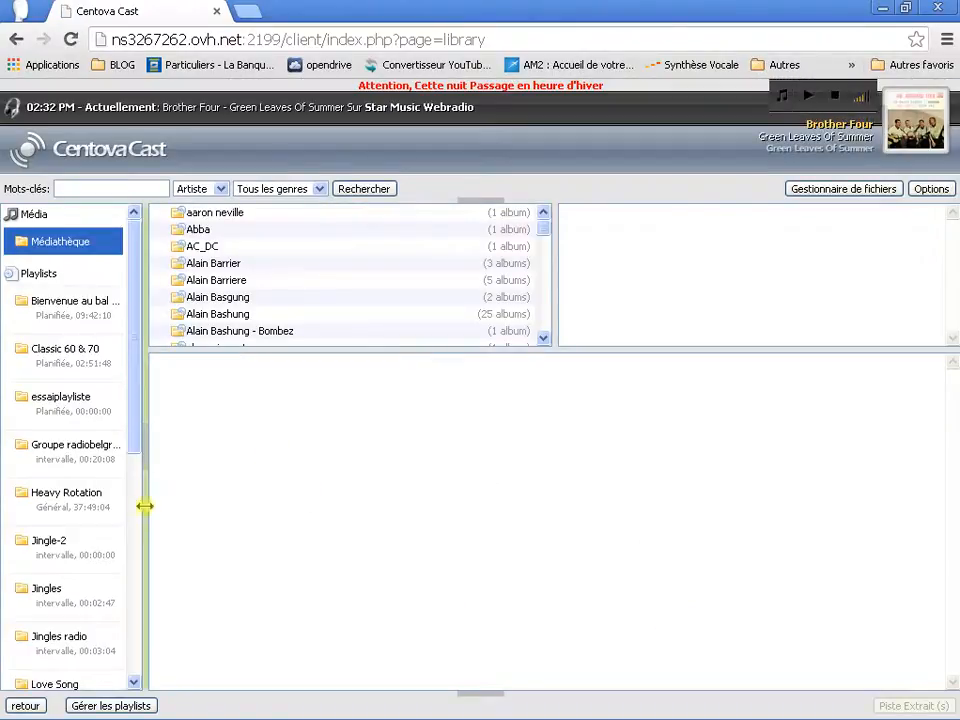
# Widen the library's playlist column and switch the media library to browsing by folders (Recherche par dossiers)
pyautogui.moveTo(146, 506); pyautogui.dragTo(270, 488)
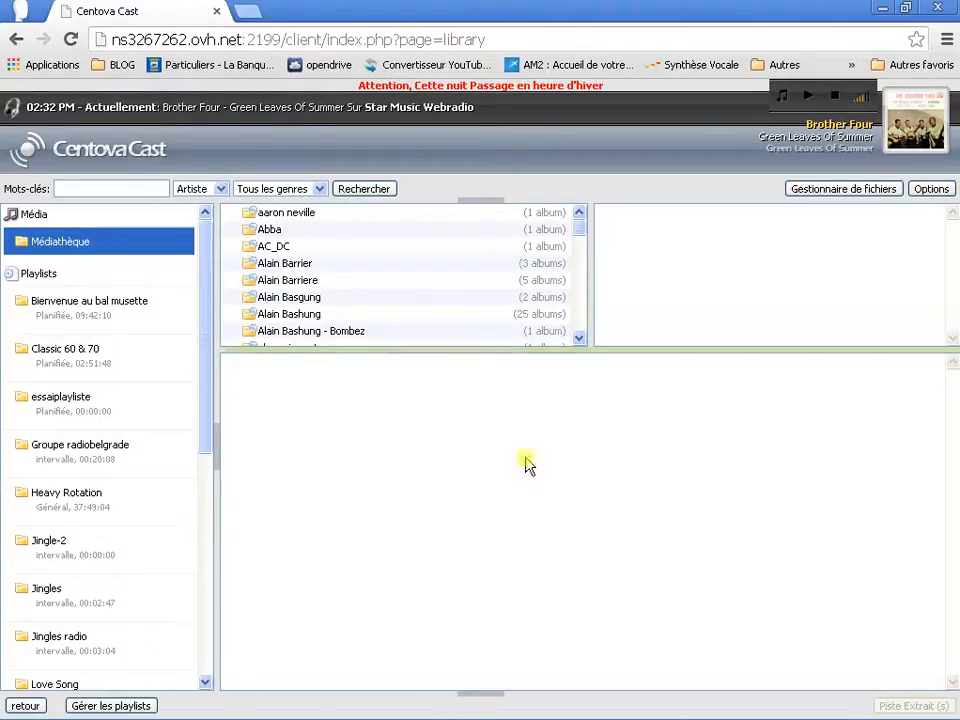
pyautogui.click(928, 190)
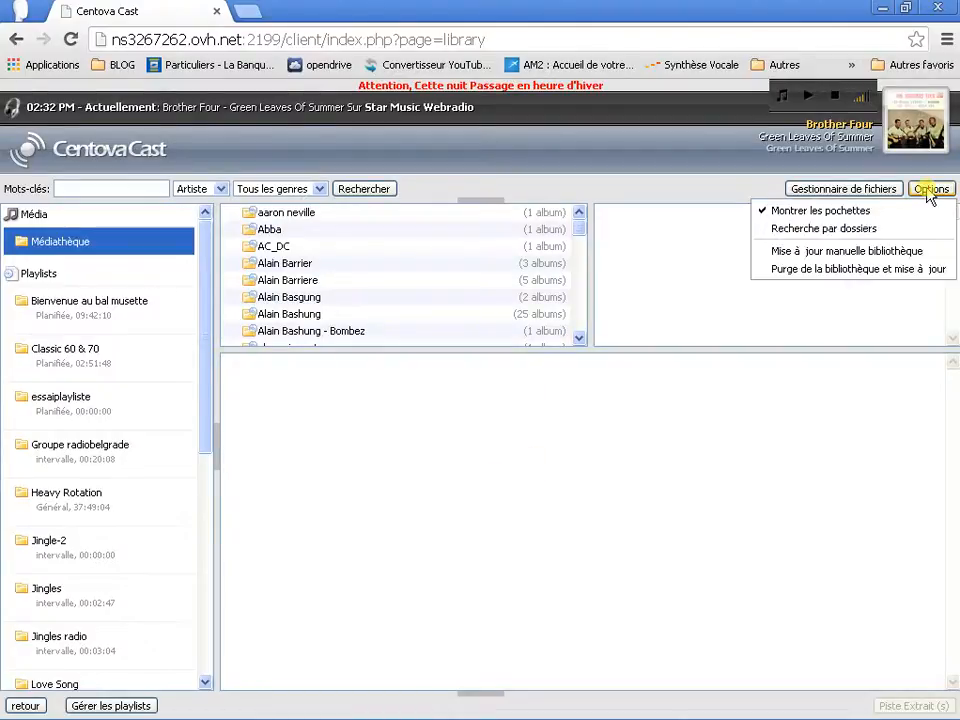
pyautogui.click(783, 230)
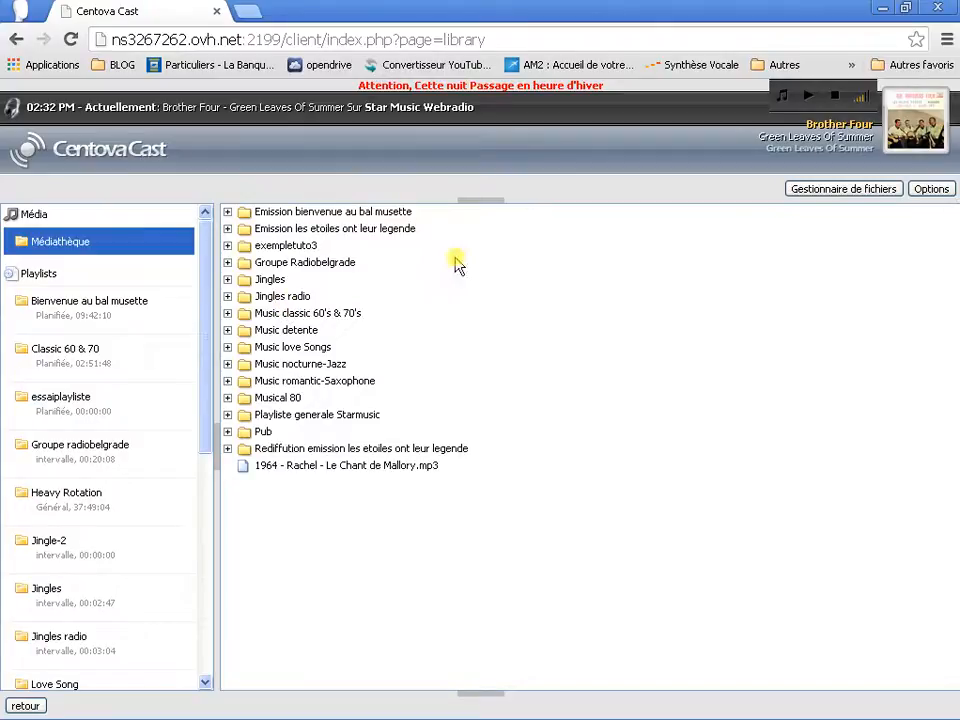
# Run the manual library update (Mise à jour manuelle bibliothèque) and close its completed progress report
pyautogui.click(930, 192)
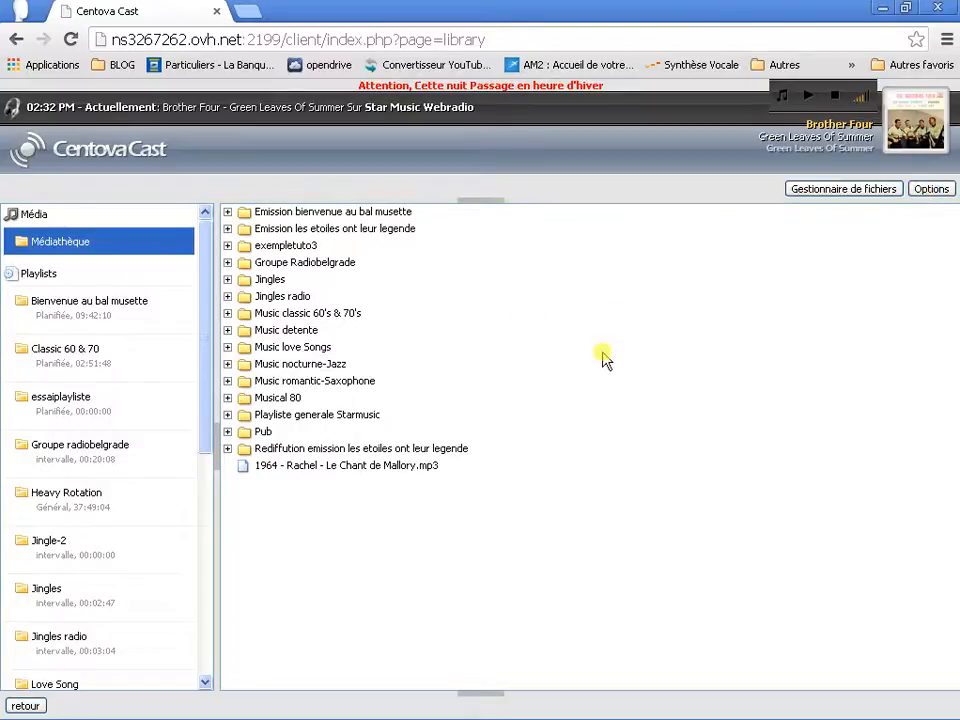
pyautogui.click(930, 192)
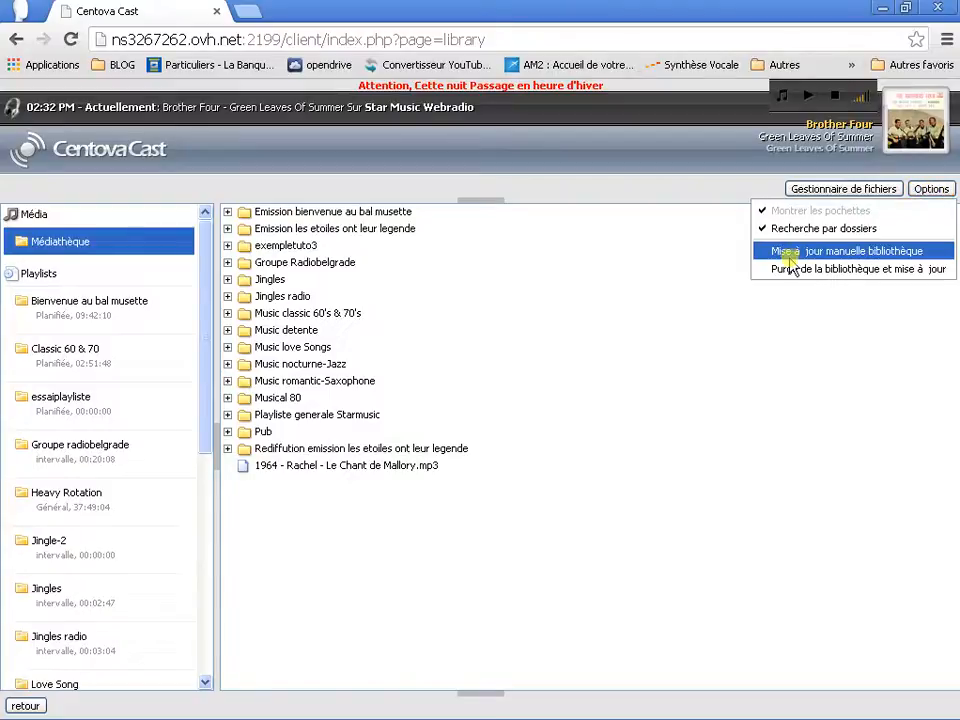
pyautogui.click(858, 253)
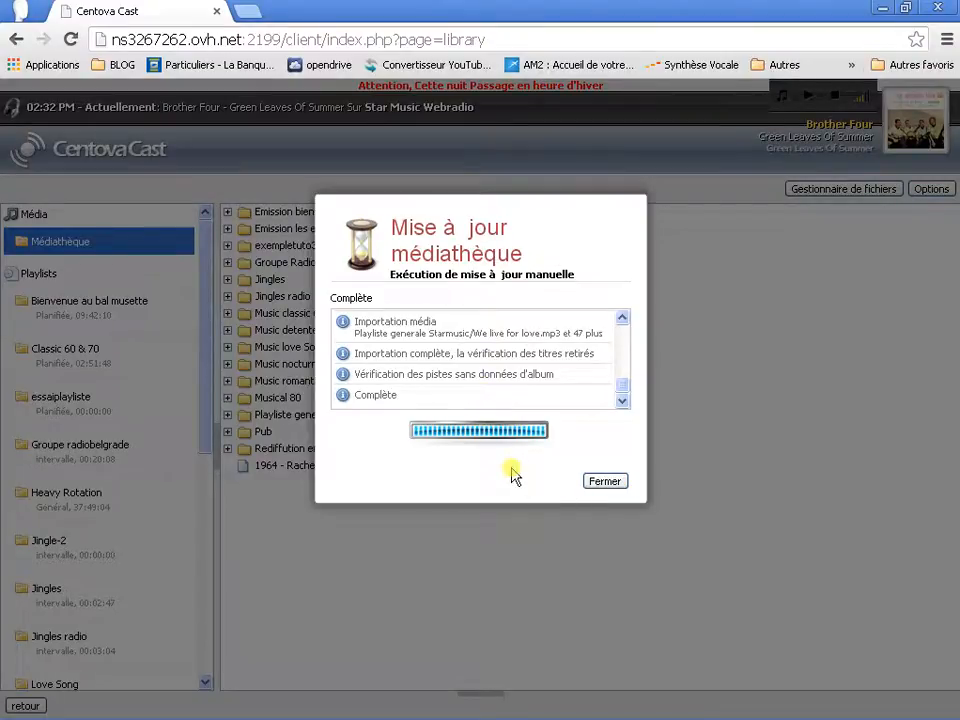
pyautogui.click(606, 482)
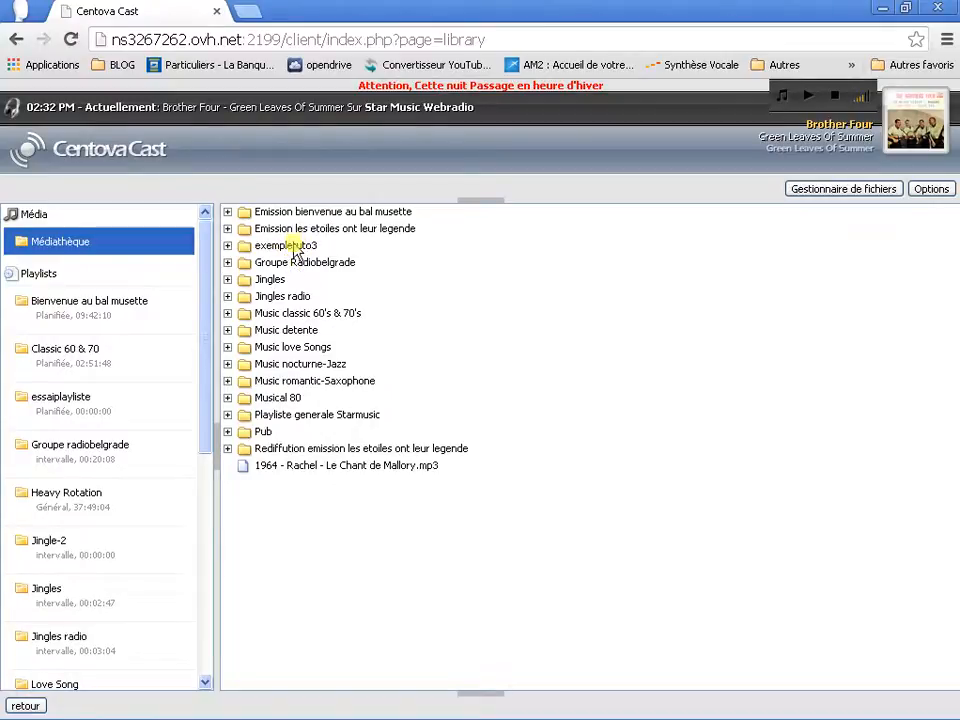
# Examine the contents of the exempletuto3 folder and of essaiplayliste, returning to the Médiathèque folder list
pyautogui.click(227, 245)
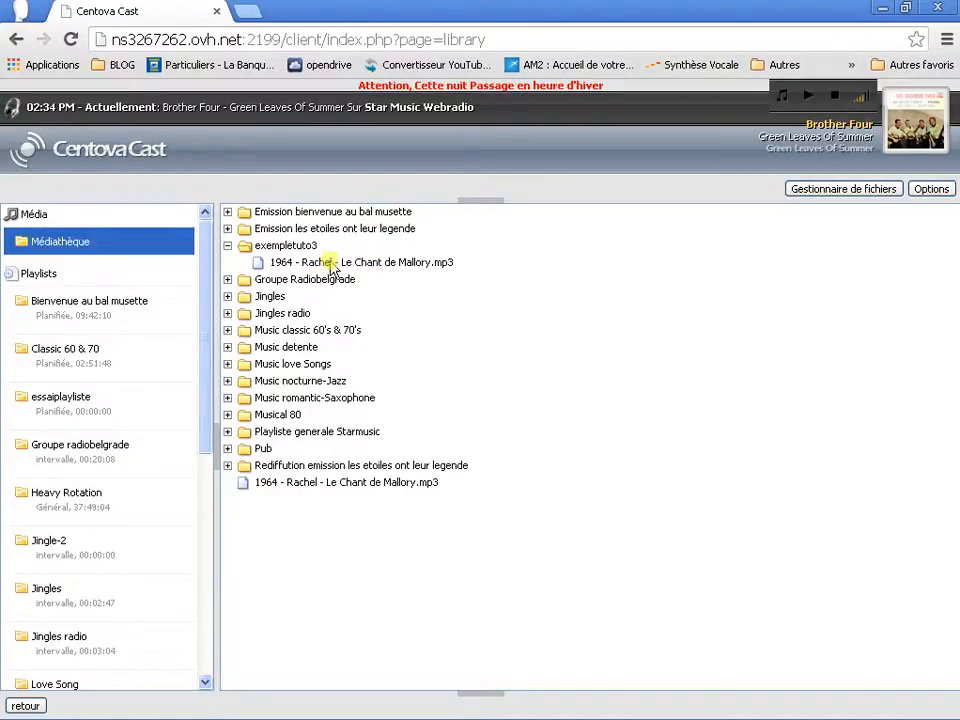
pyautogui.click(100, 404)
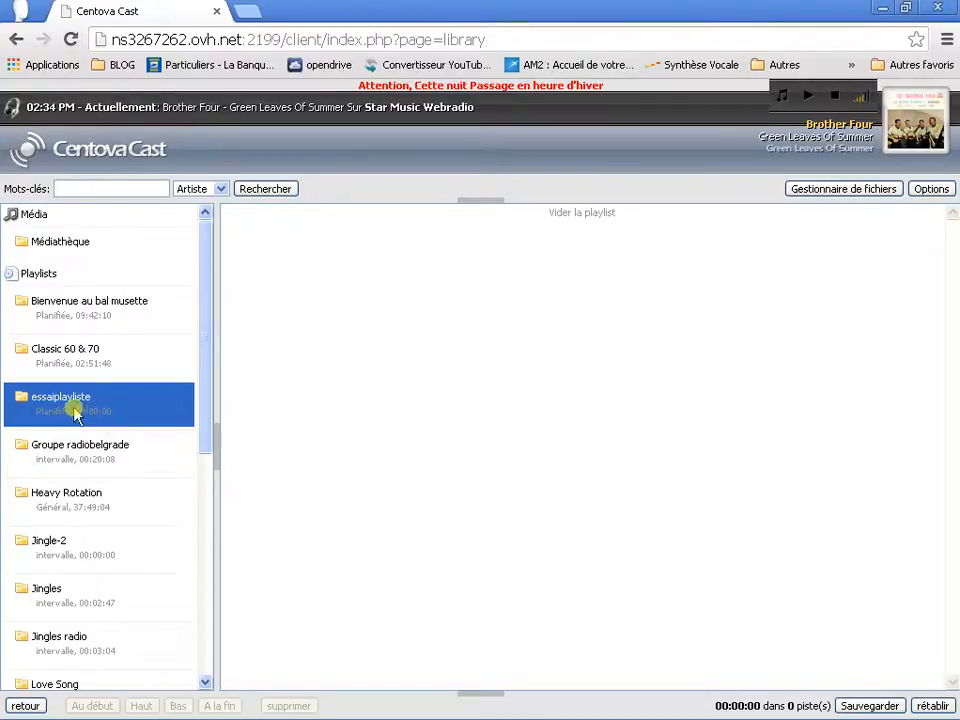
pyautogui.click(24, 216)
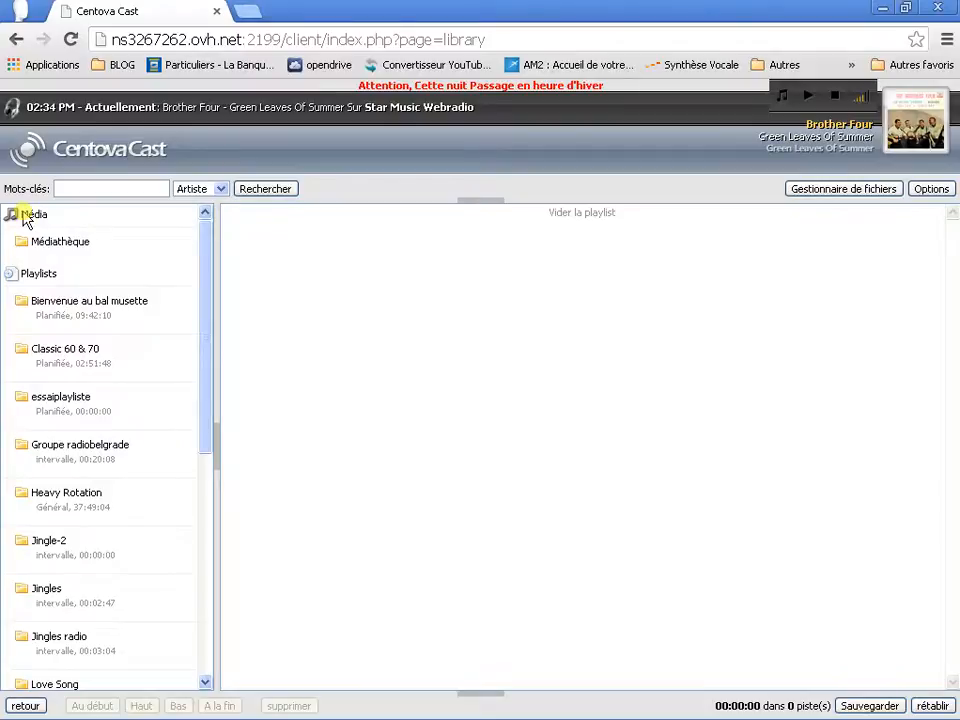
pyautogui.click(50, 250)
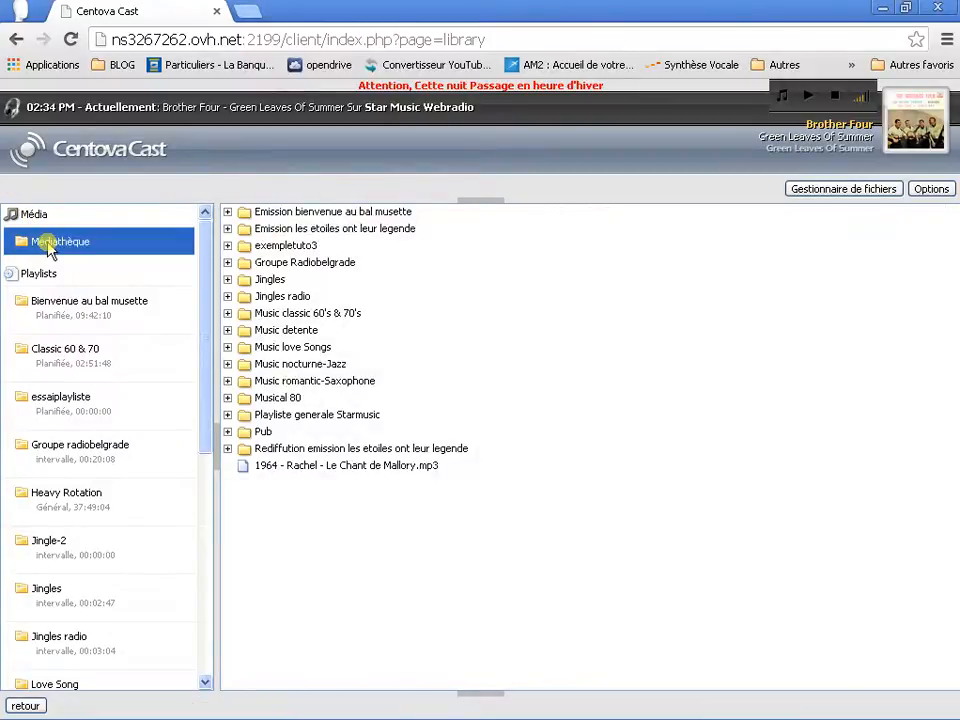
pyautogui.click(66, 400)
pyautogui.click(44, 244)
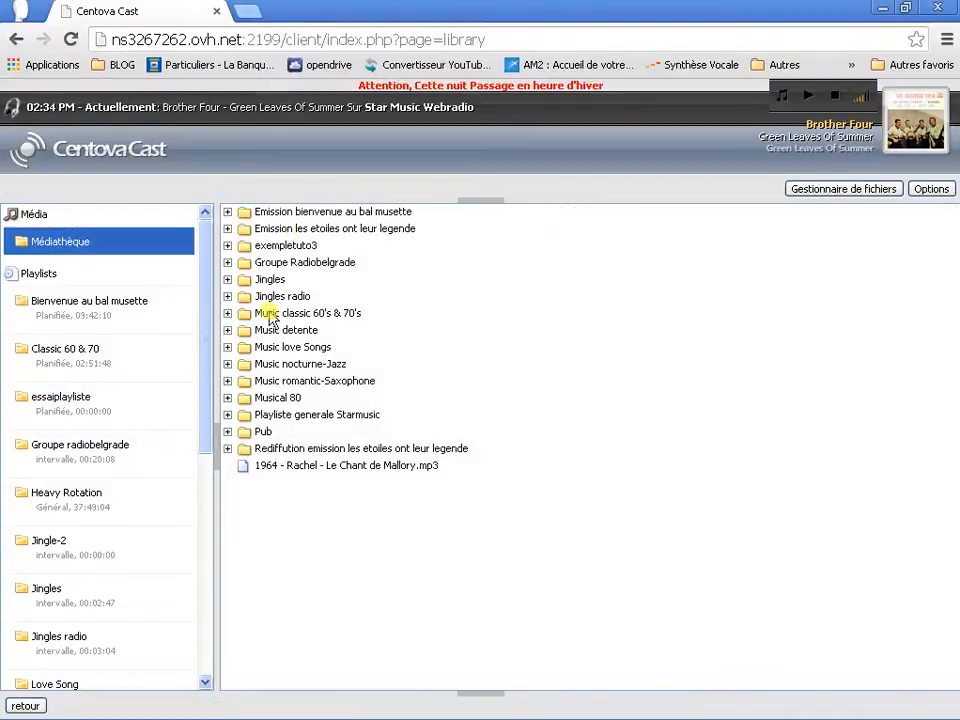
# Add "1964 - Rachel - Le Chant de Mallory.mp3" from the exempletuto3 folder to essaiplayliste
pyautogui.click(228, 246)
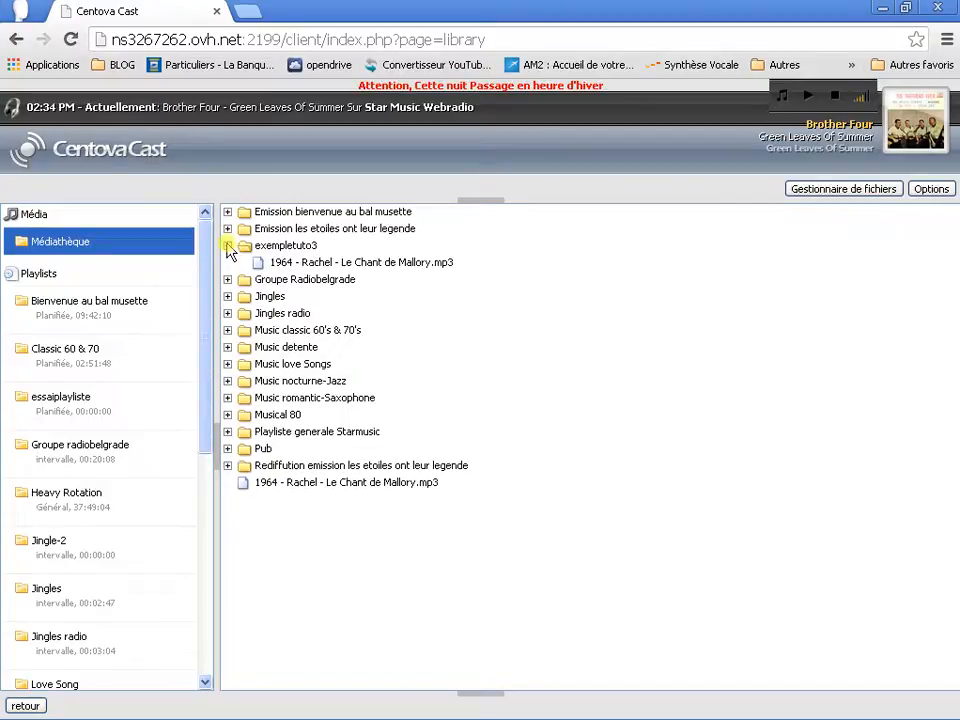
pyautogui.click(312, 262)
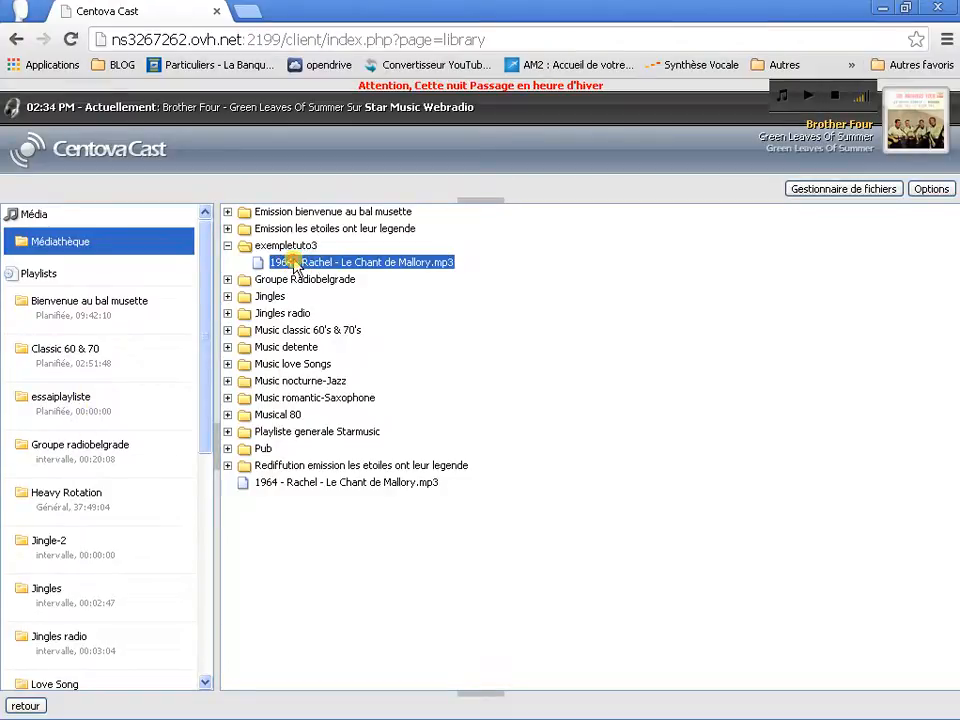
pyautogui.moveTo(294, 263); pyautogui.dragTo(78, 398)
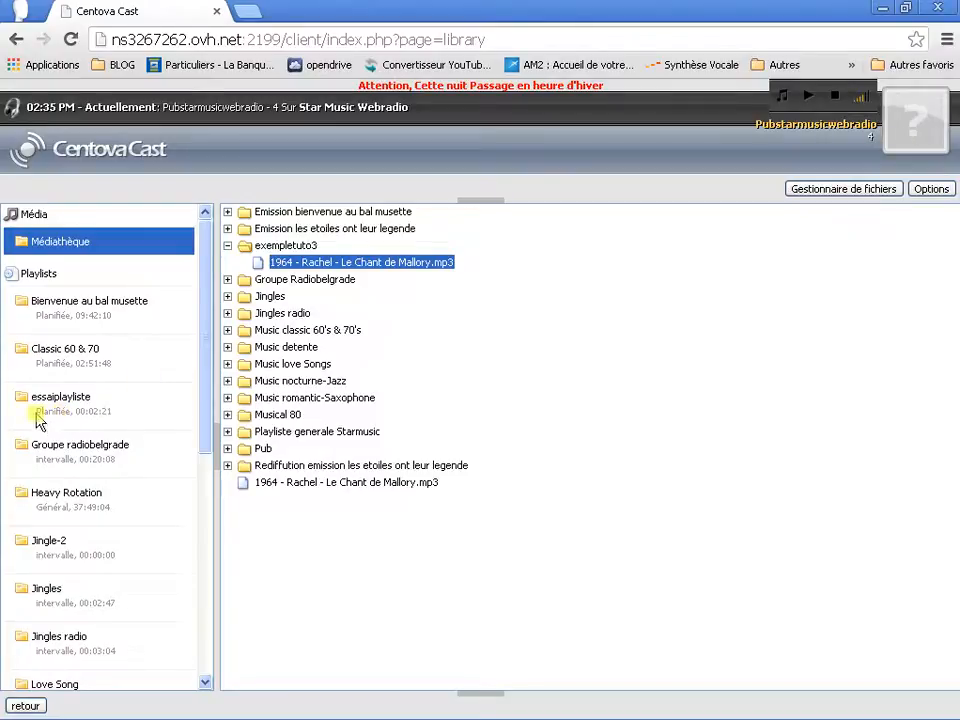
# Leave the media library, check the AutoDJ playlist overview and log out of the session
pyautogui.click(27, 707)
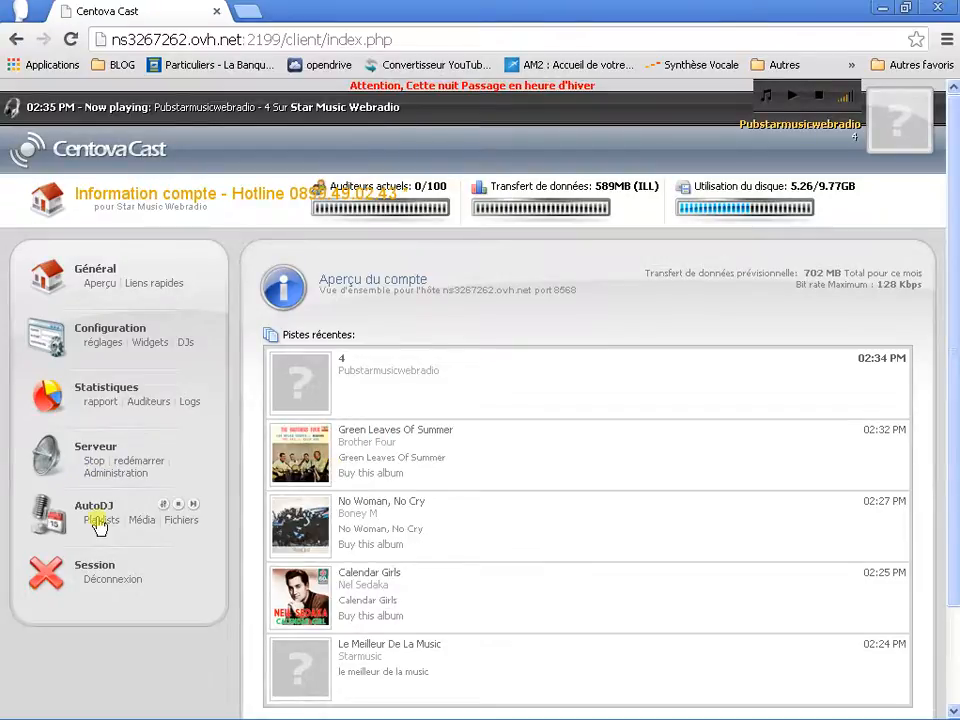
pyautogui.click(98, 520)
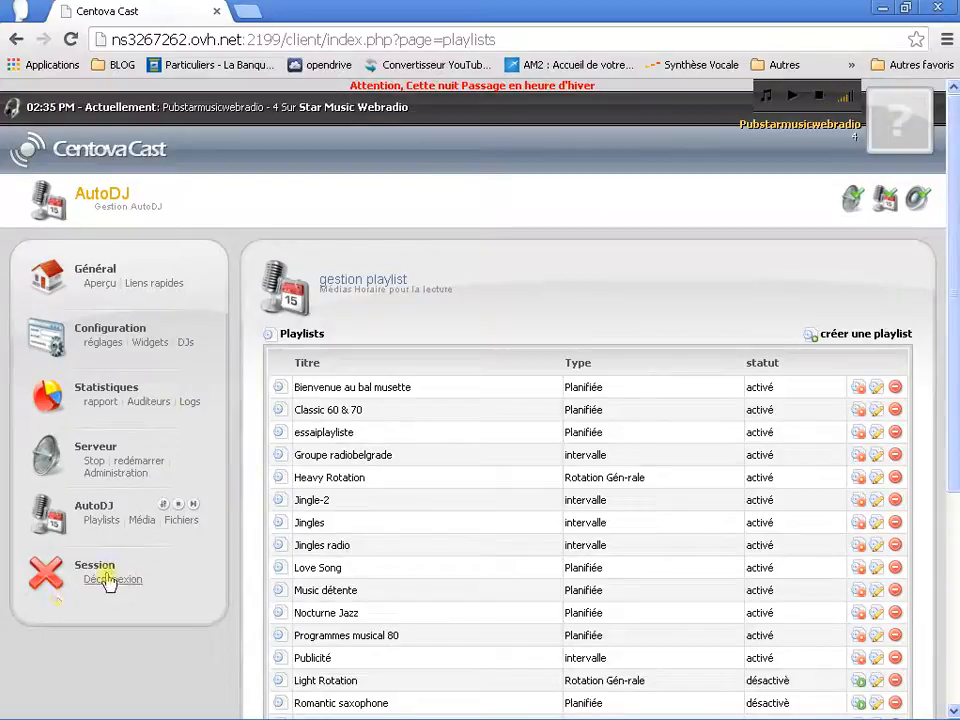
pyautogui.click(110, 582)
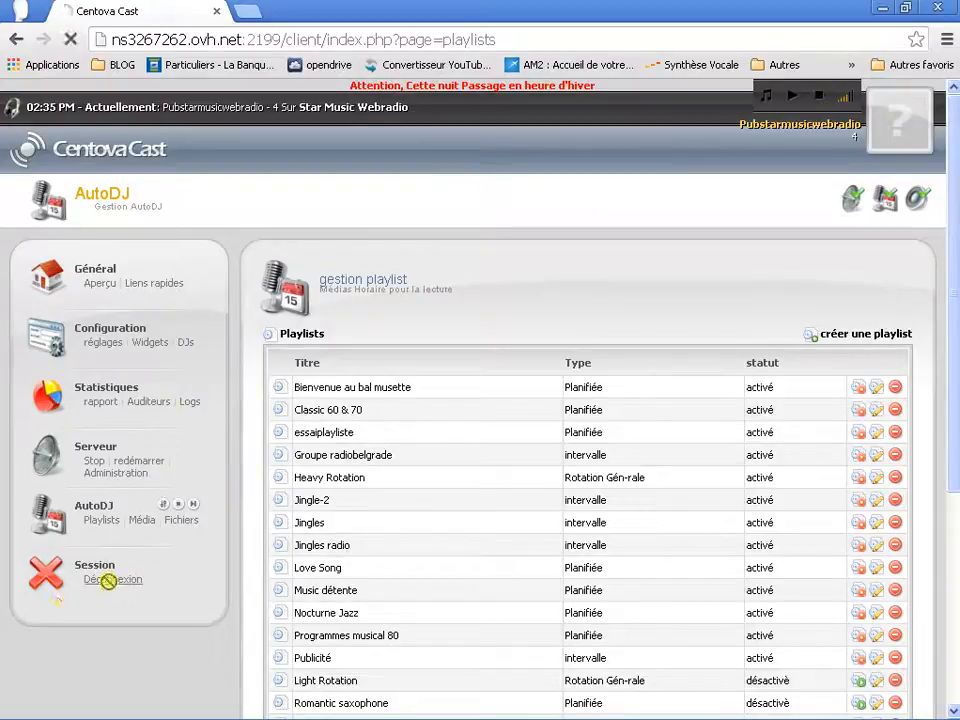